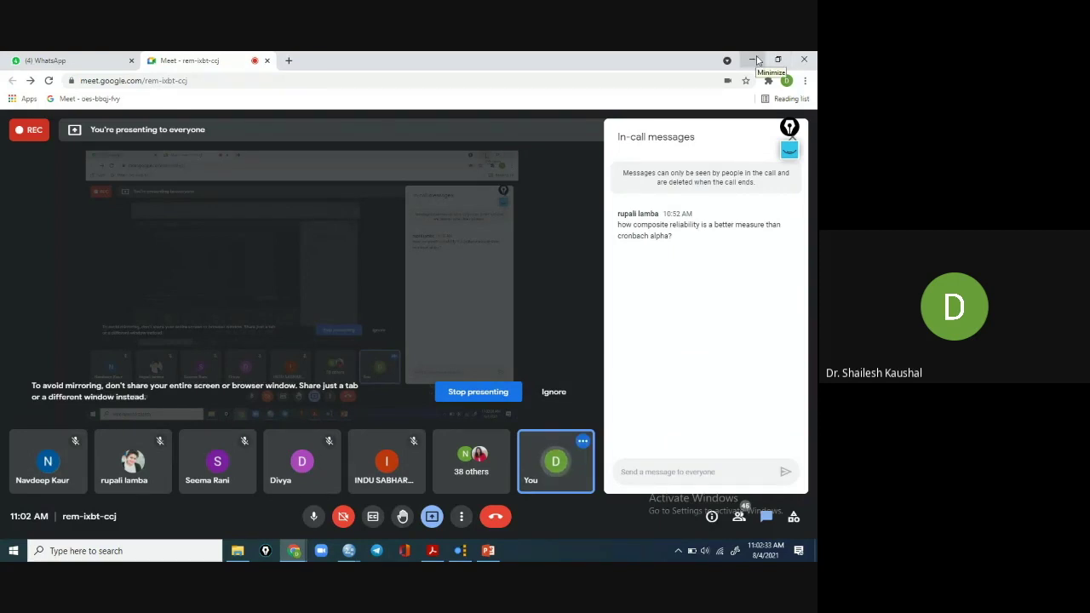
Switch to SmartPLS and start a new project named Reflective Model with indicator data import enabled.
click(460, 551)
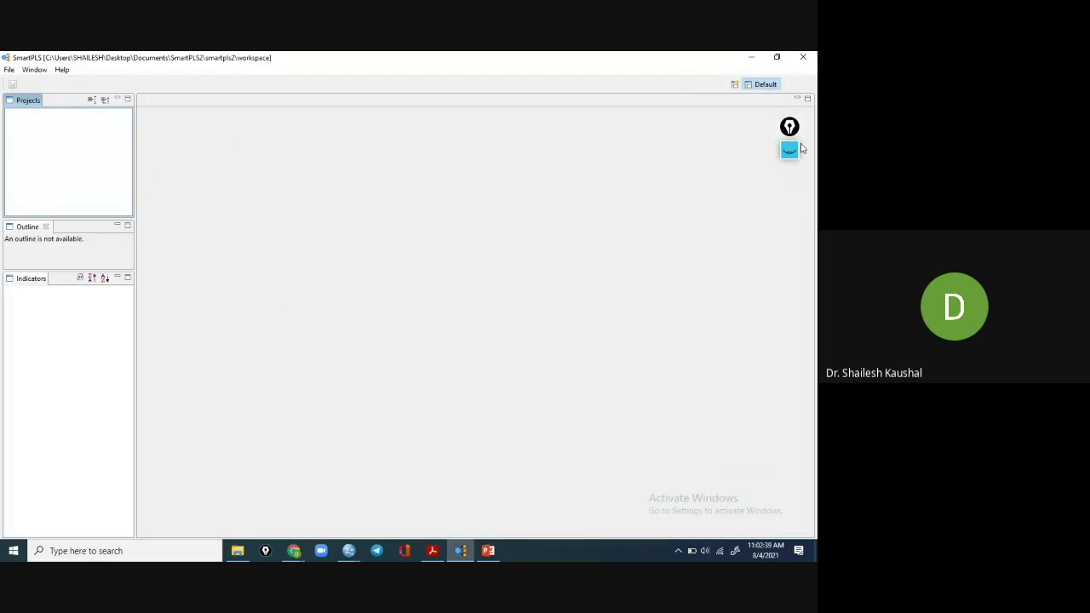
mouse_move(789, 126)
mouse_down()
mouse_move(806, 73)
mouse_move(805, 143)
mouse_up()
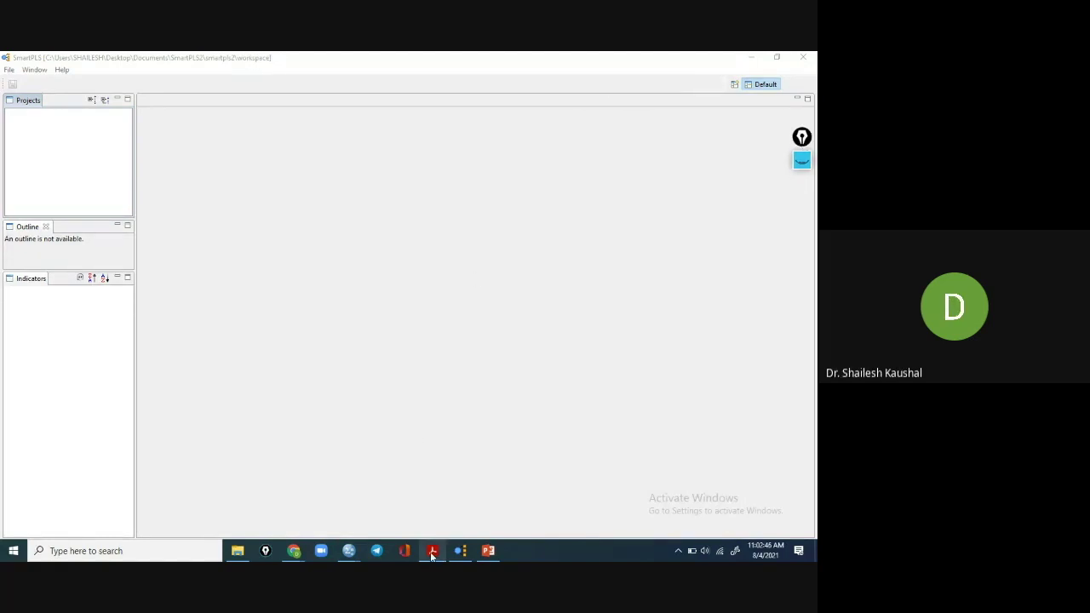
mouse_move(432, 554)
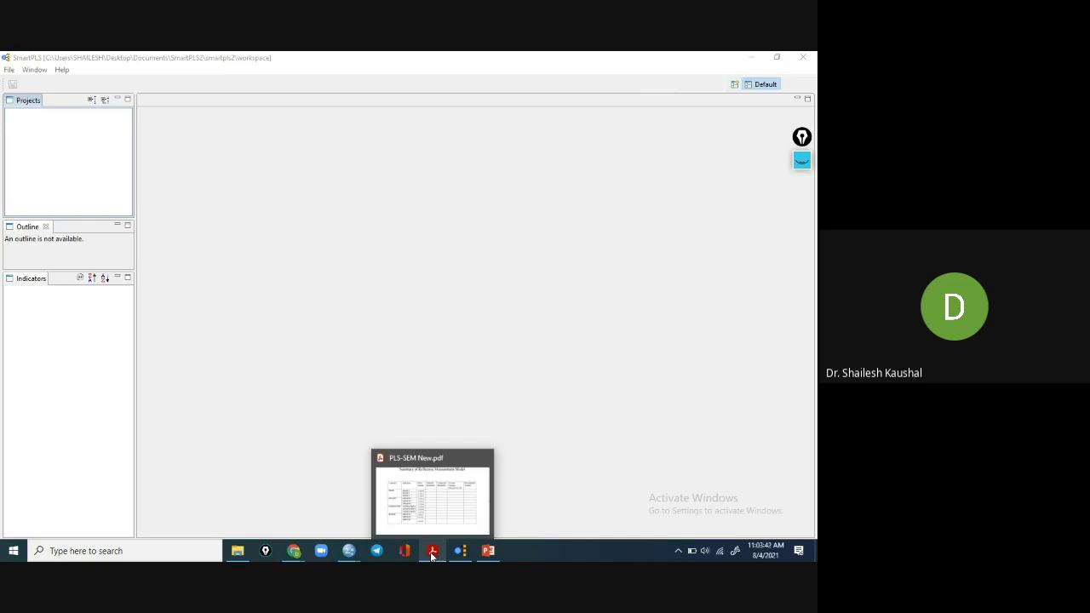
click(9, 70)
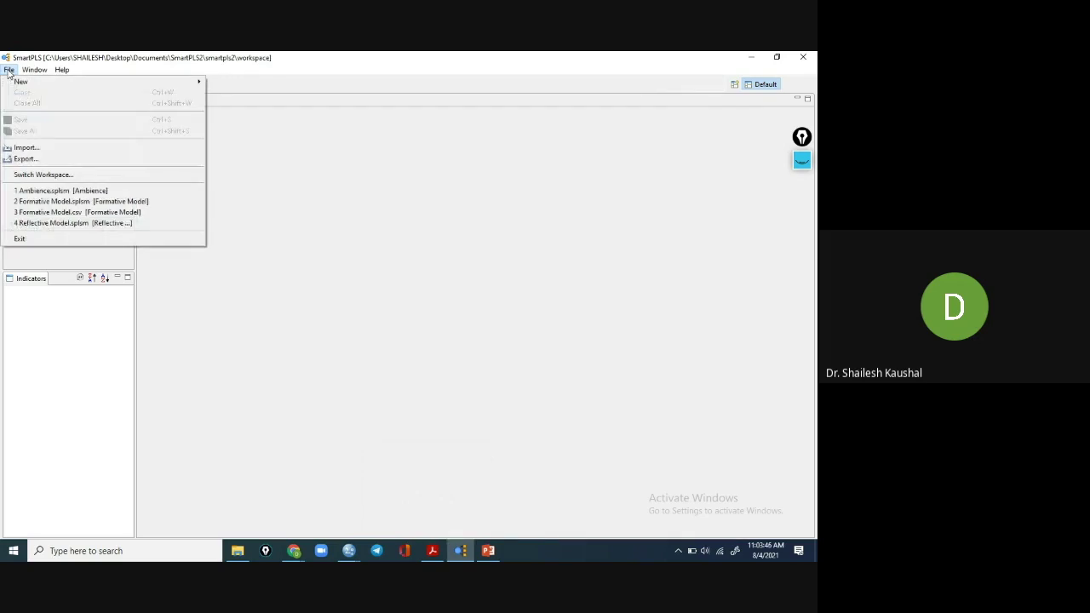
mouse_move(25, 82)
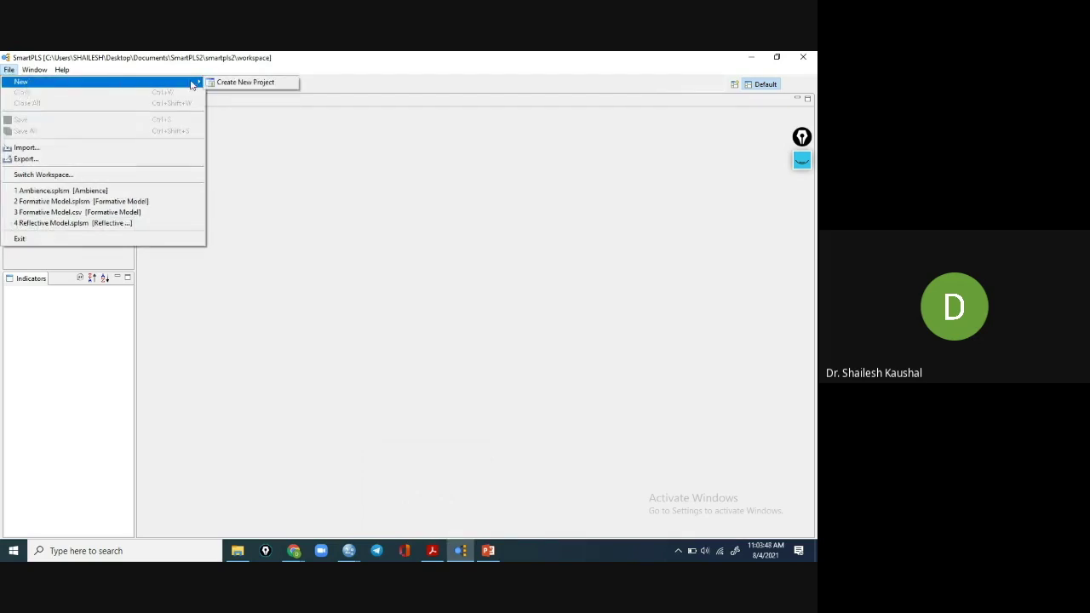
click(288, 84)
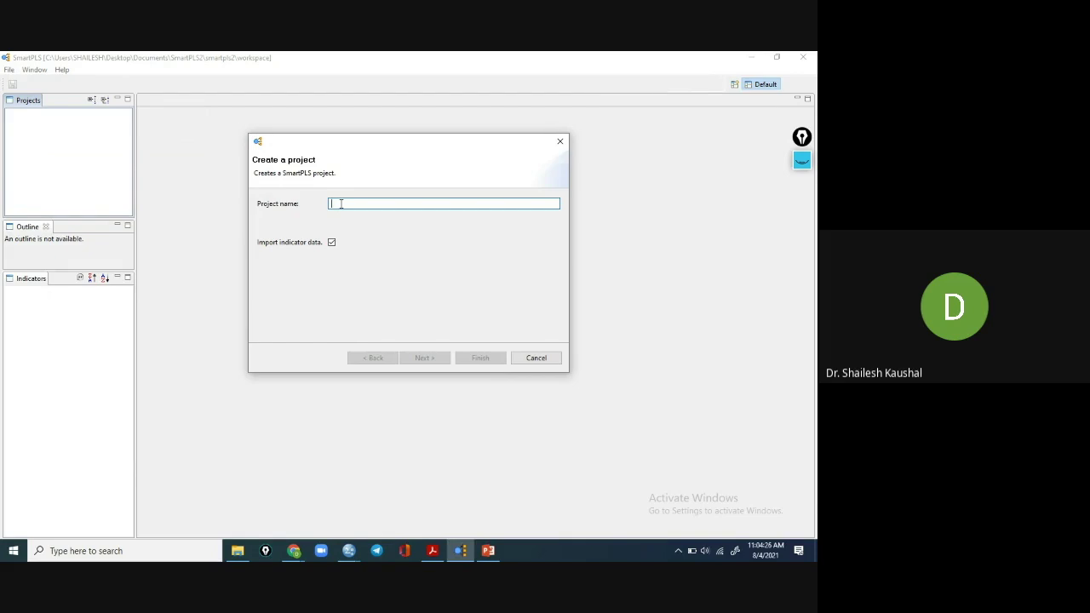
text(R)
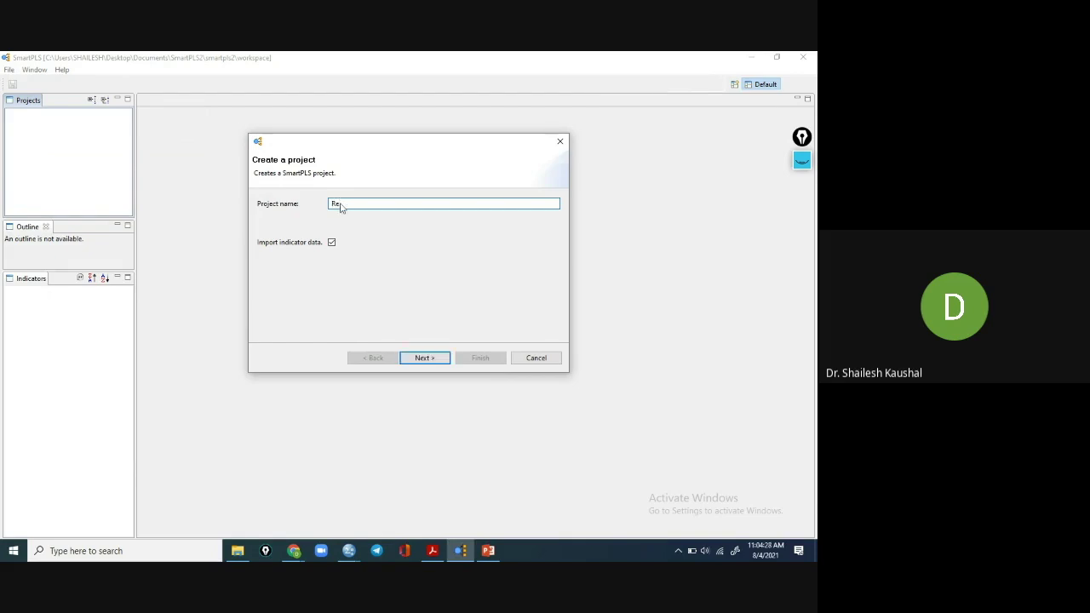
text(eflective Model)
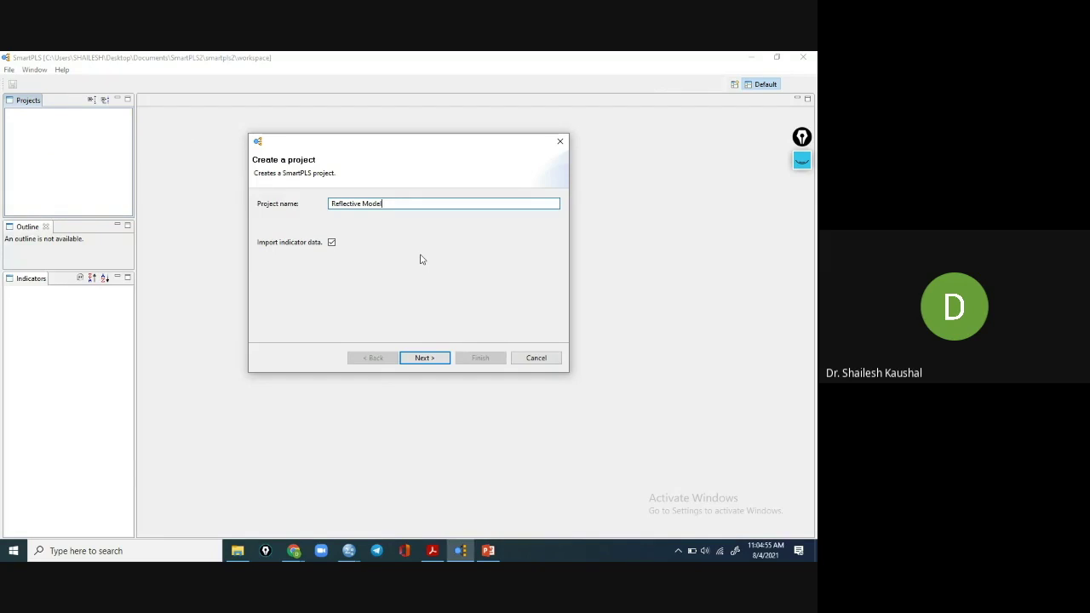
click(427, 361)
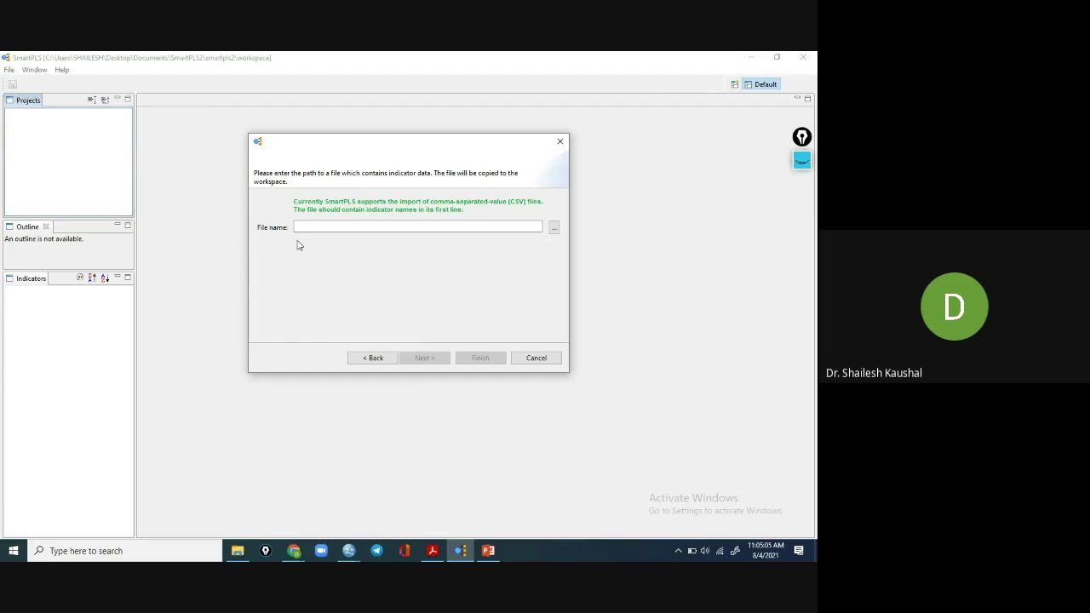
Choose Reflective Model.csv from the Desktop folder Krukshetra\06.08.2021 as the indicator data and finish creating the project.
click(554, 232)
click(554, 229)
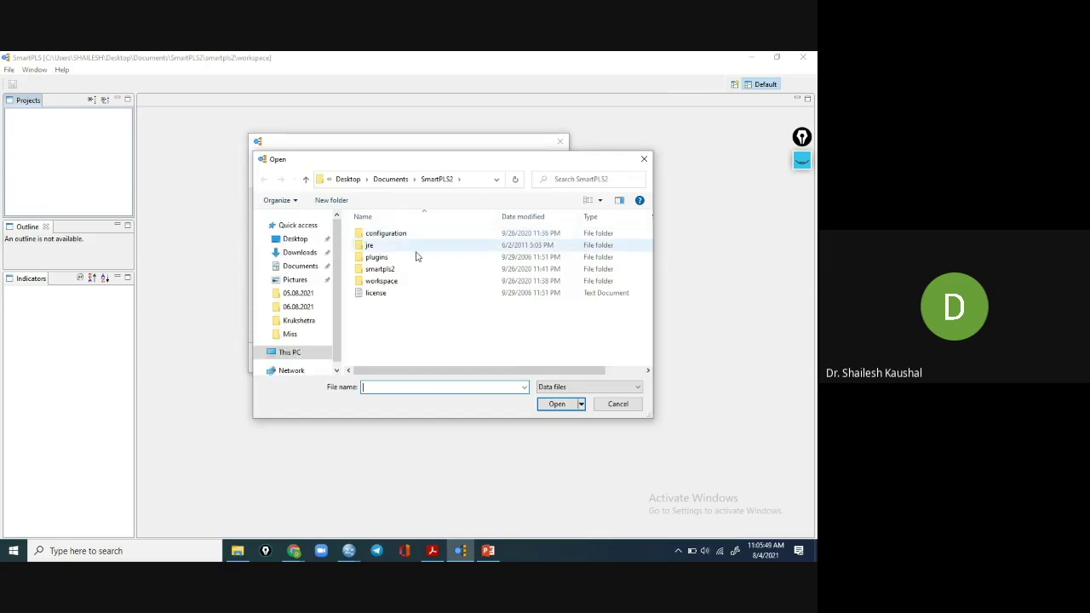
click(298, 243)
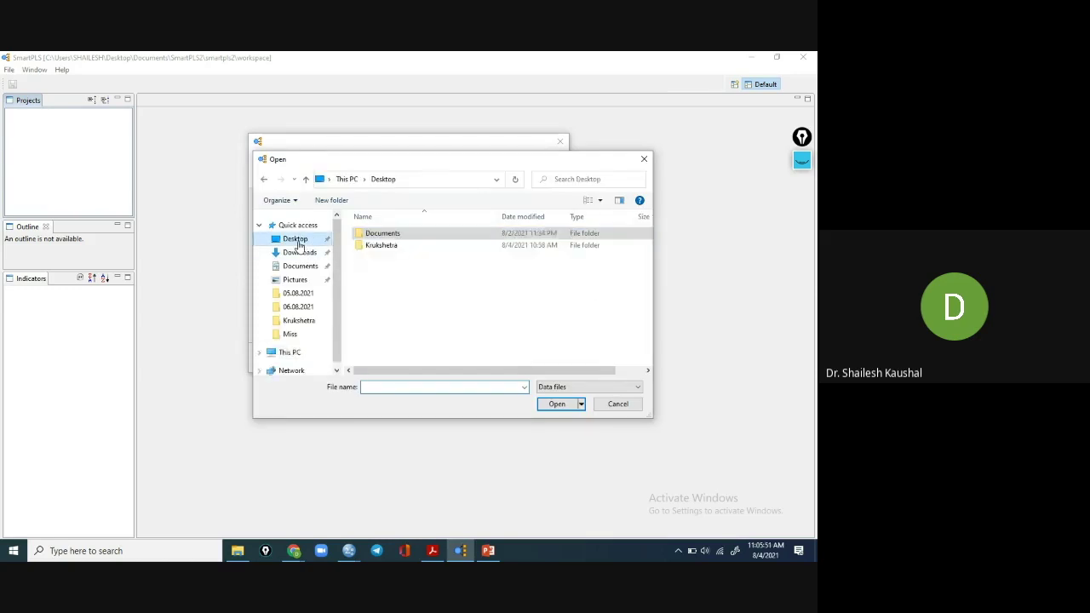
click(396, 252)
double_click(396, 252)
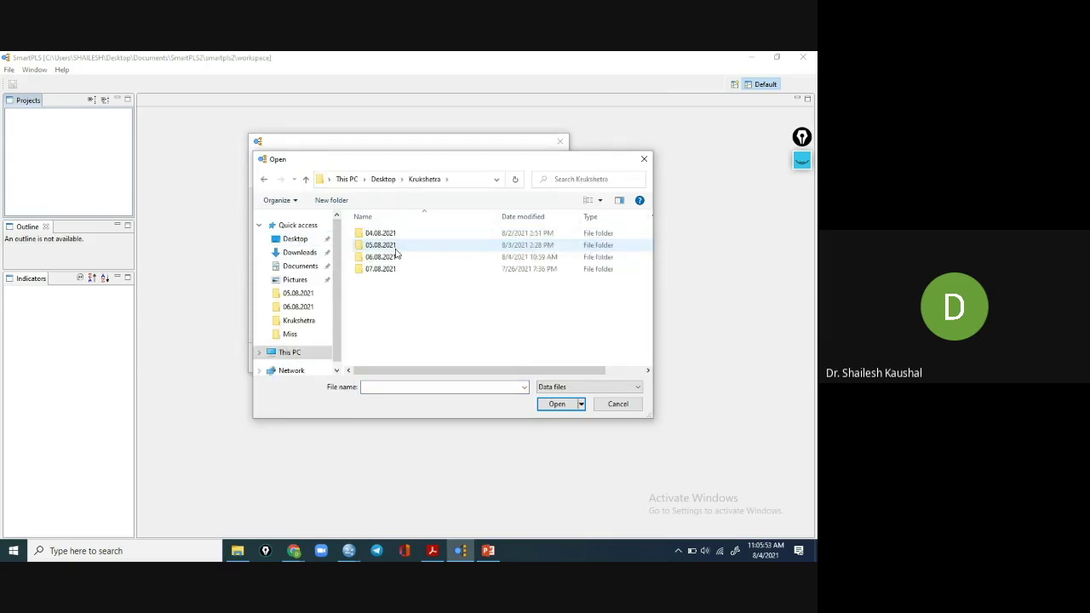
click(389, 259)
double_click(389, 259)
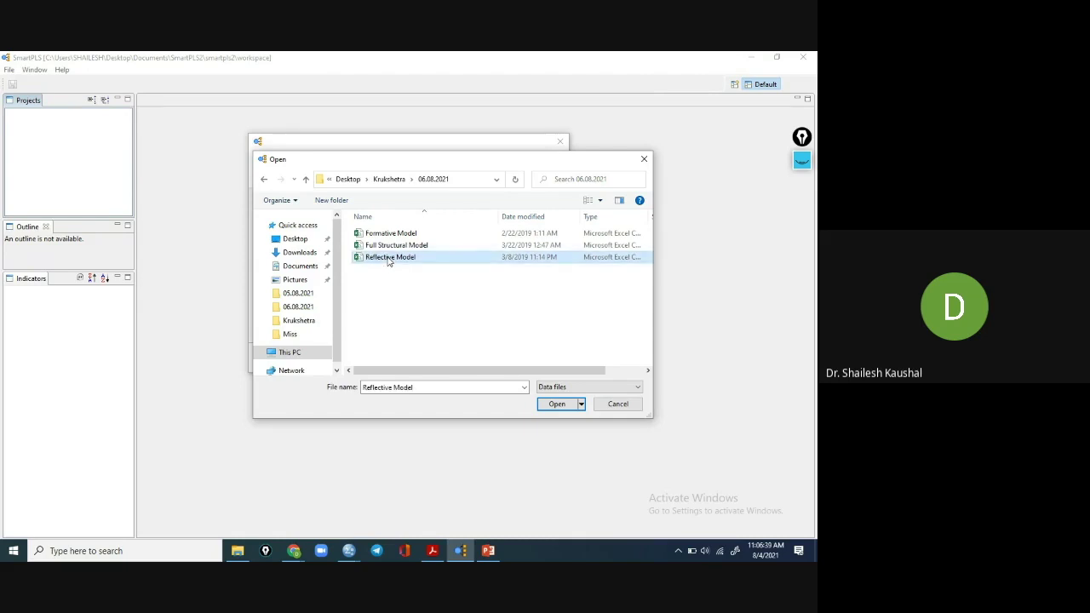
double_click(387, 257)
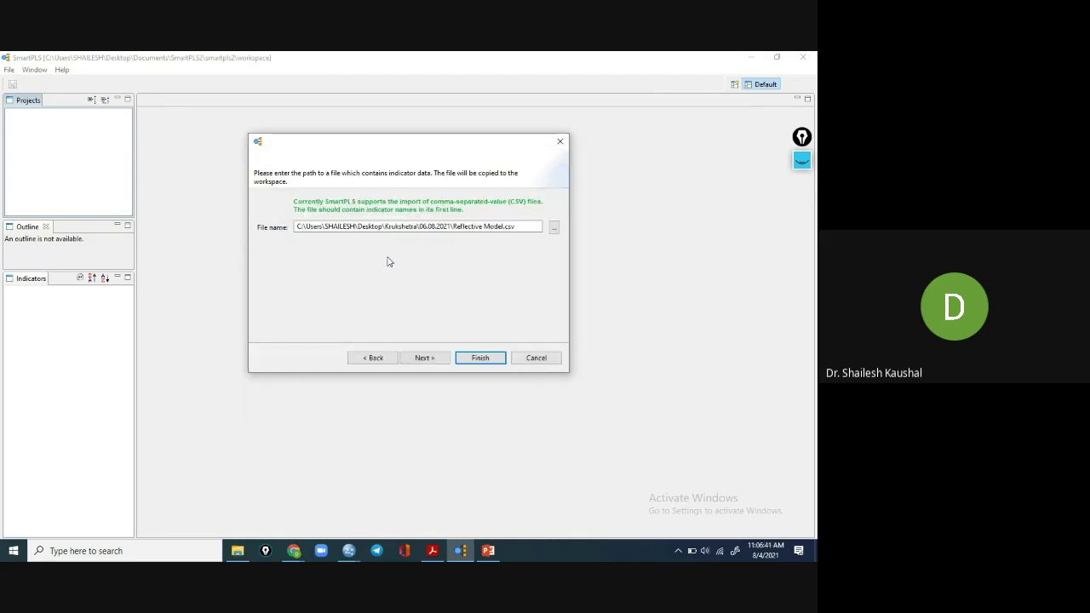
click(481, 358)
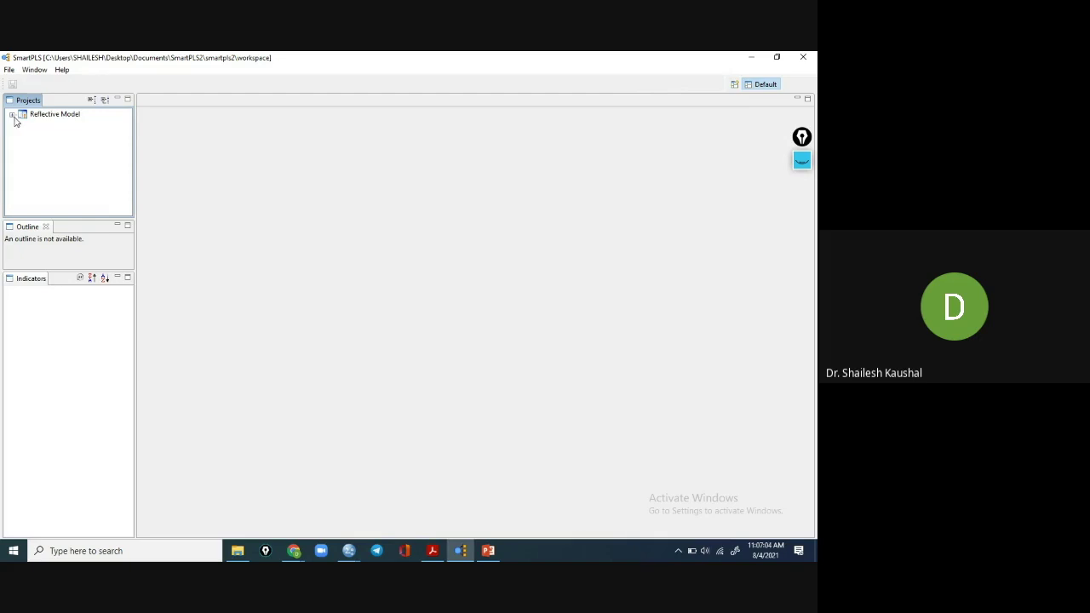
Expand the Reflective Model project and open its Reflective Model.csv data file to examine the imported indicators.
click(12, 115)
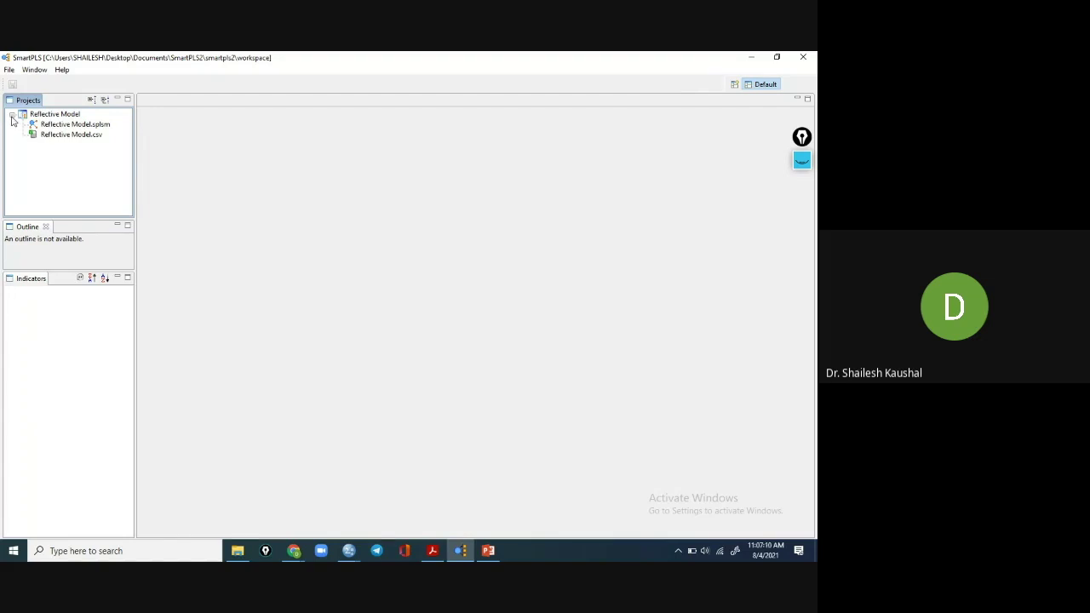
click(12, 116)
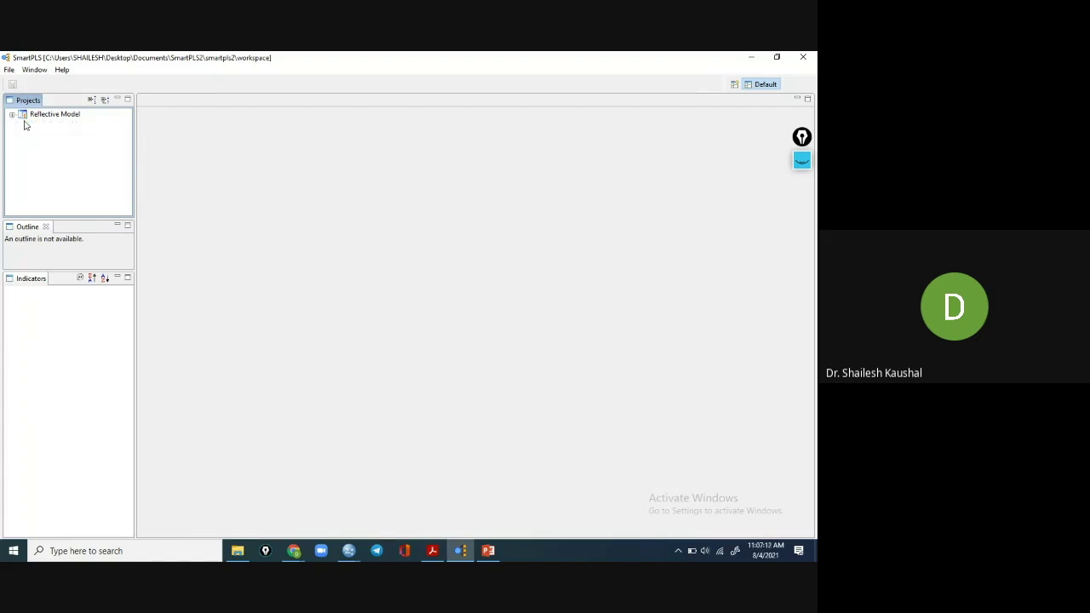
click(12, 116)
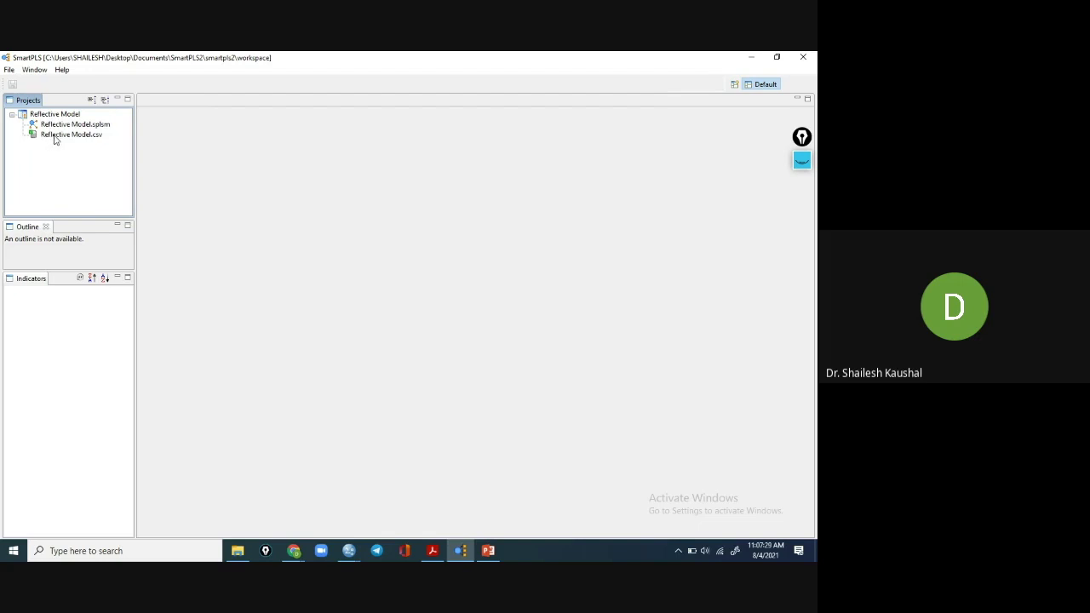
click(54, 138)
double_click(34, 139)
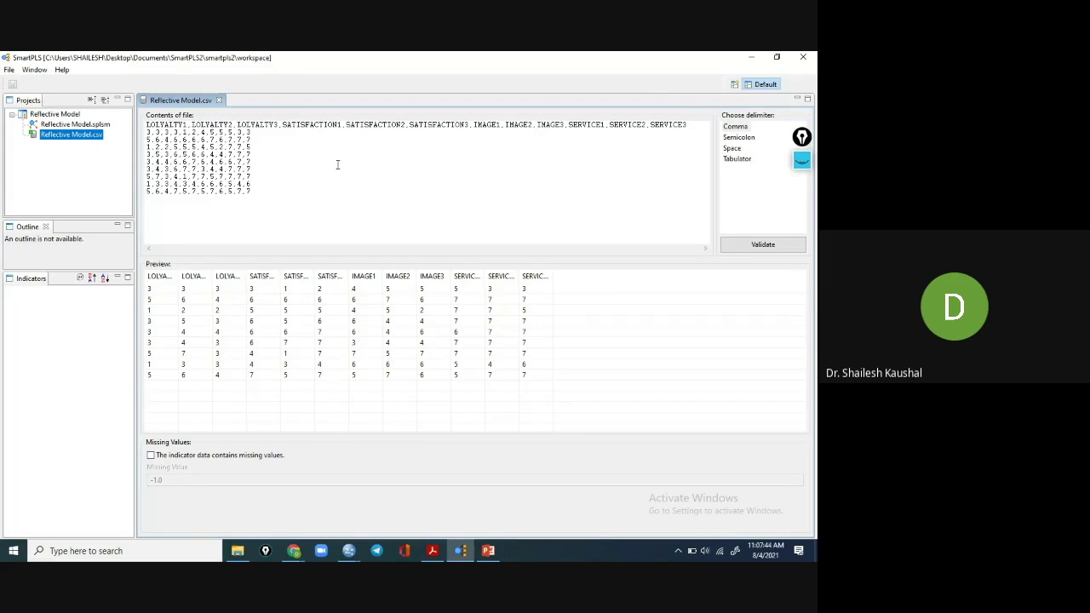
Check the in-call messages in the Google Meet window in Chrome and return to SmartPLS.
click(292, 551)
click(212, 501)
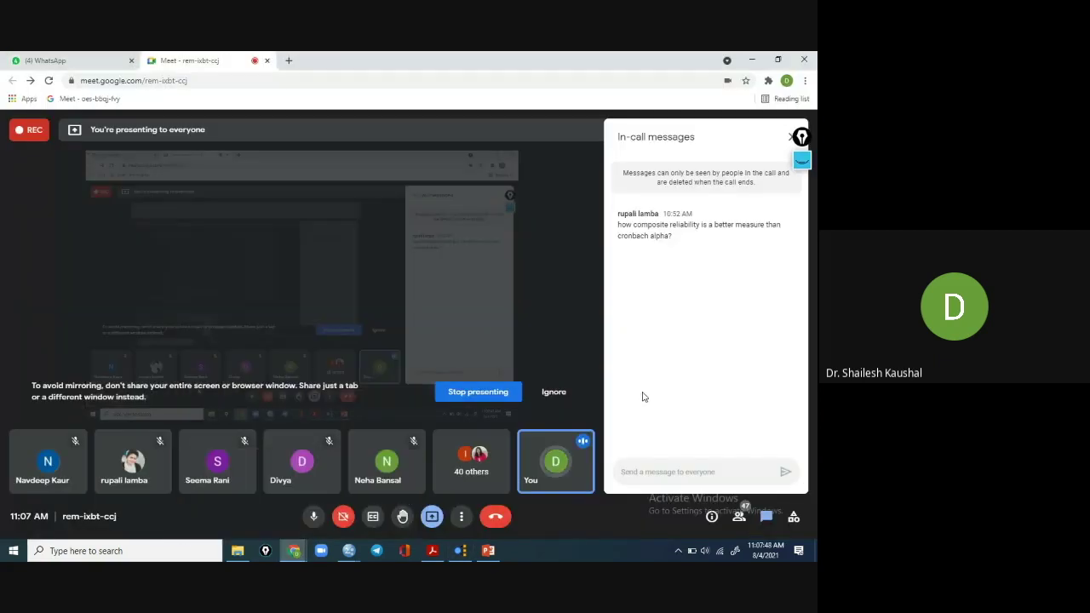
click(459, 553)
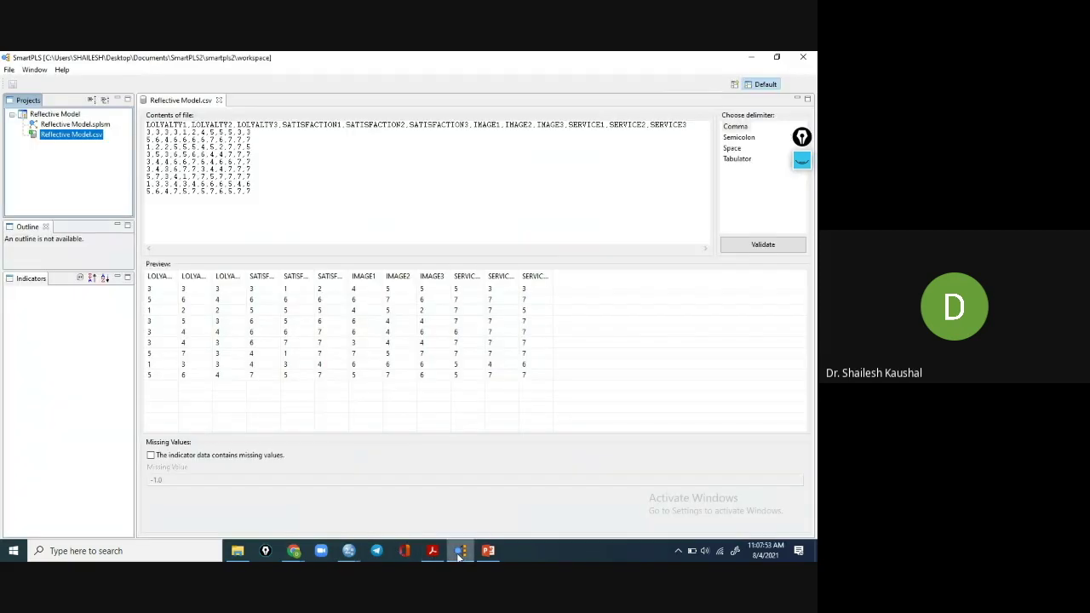
Open the Reflective Model.splsm model file for graphical modeling.
click(53, 126)
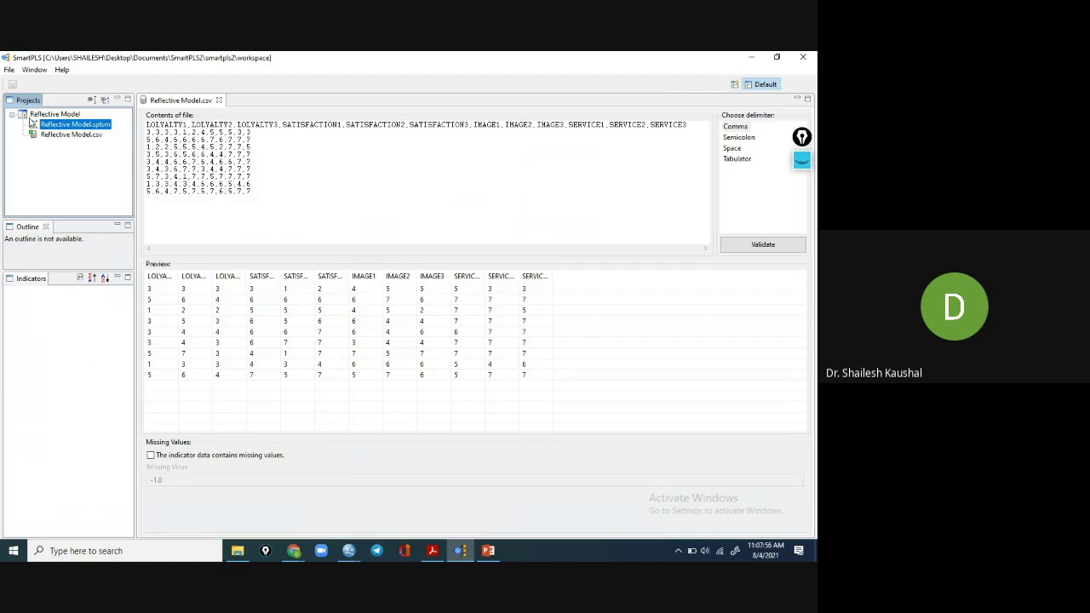
click(32, 115)
click(55, 126)
double_click(55, 126)
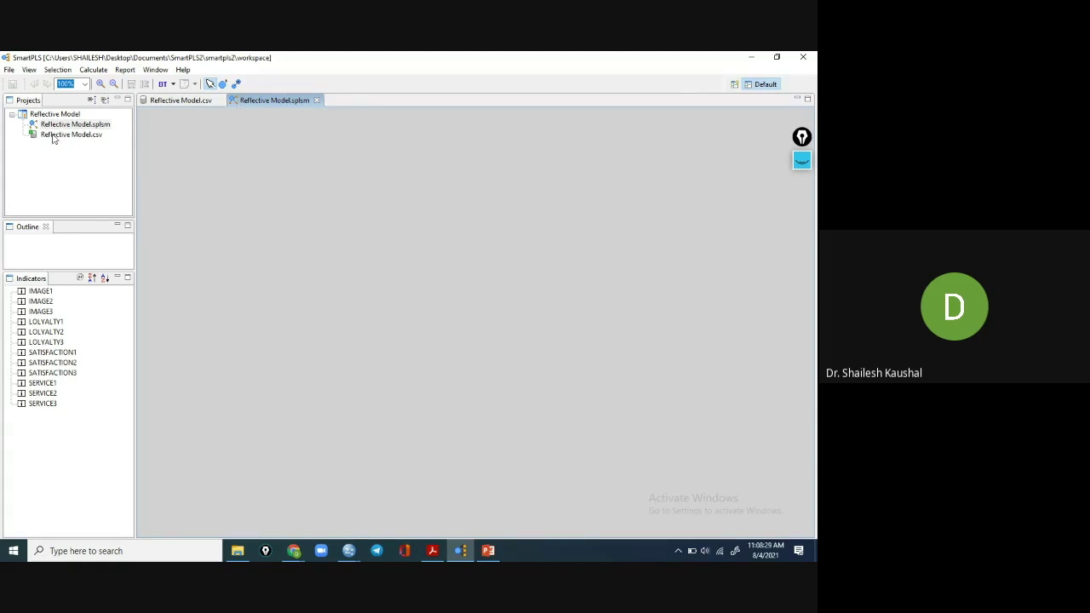
click(53, 128)
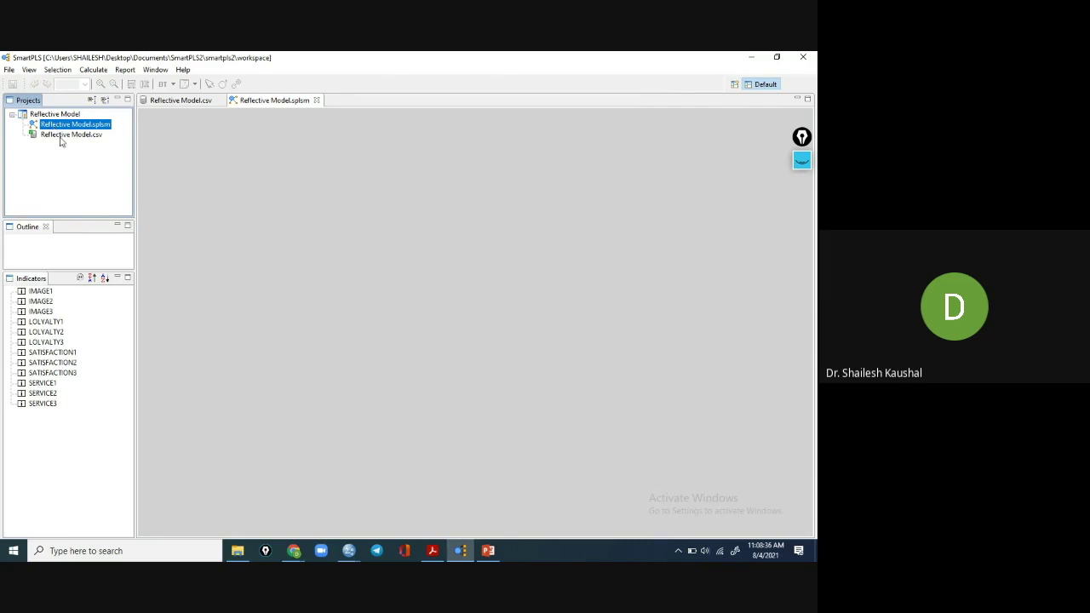
click(61, 138)
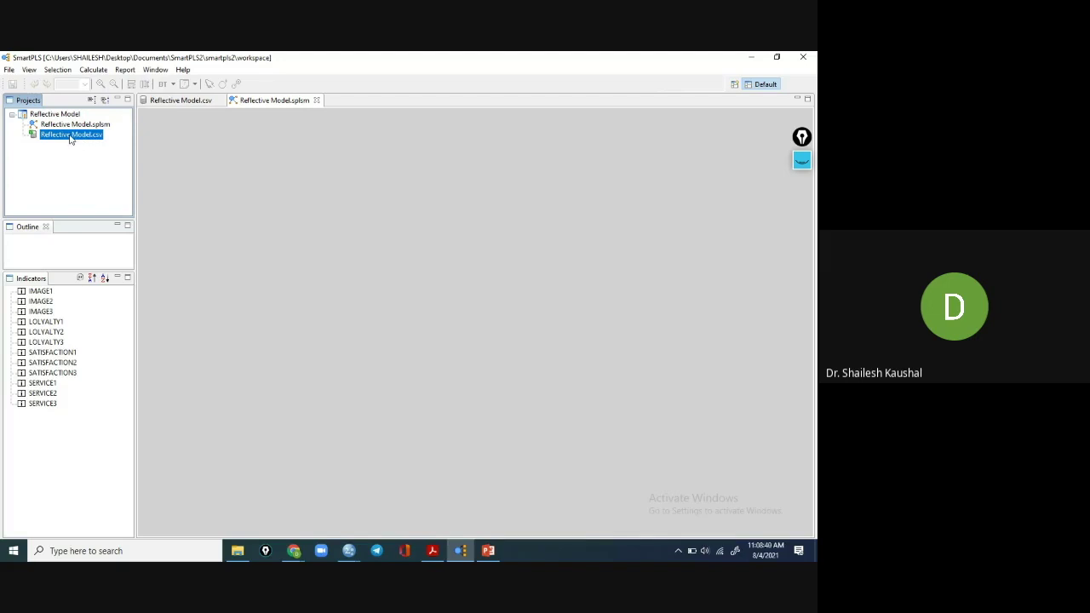
double_click(66, 126)
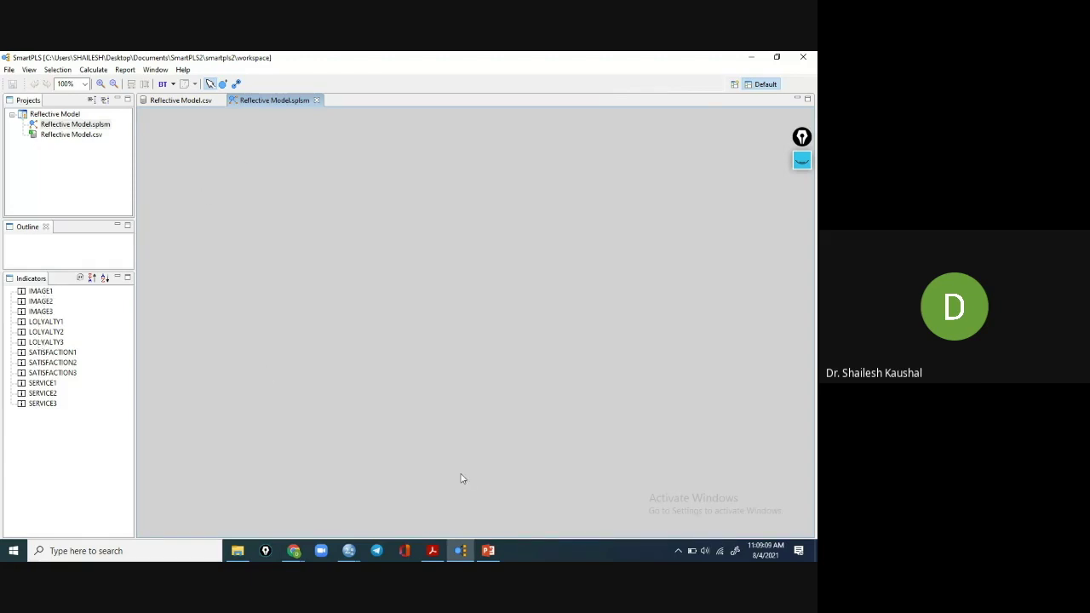
Examine the path model diagram of image, service, satisfaction and loyalty in PLS-SEM New.pdf in Adobe Acrobat Reader, and return to SmartPLS.
click(428, 553)
scroll(298, 281, up, 10)
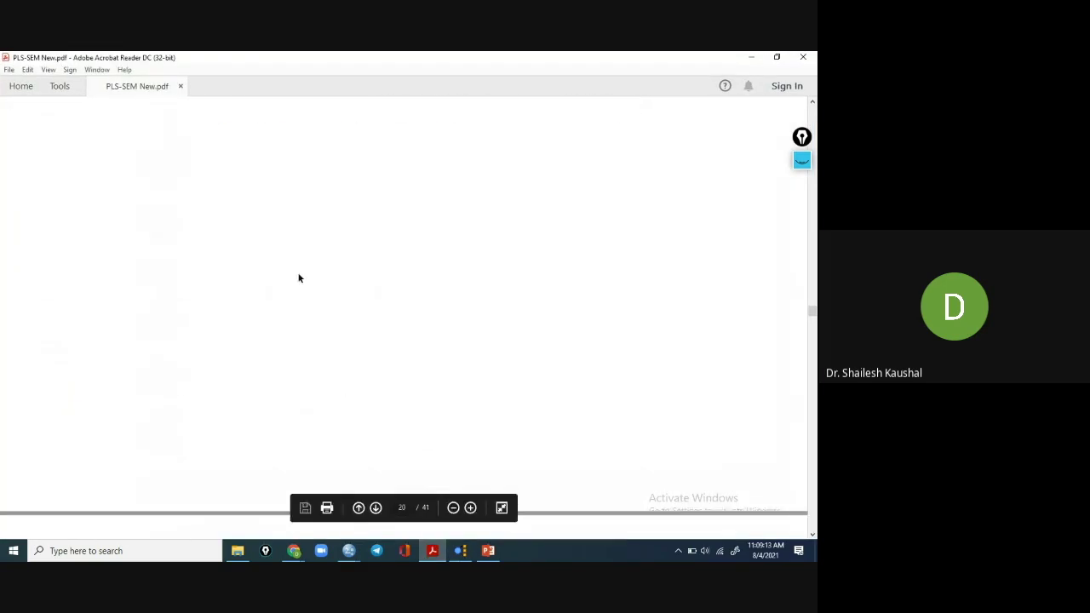
scroll(298, 278, up, 15)
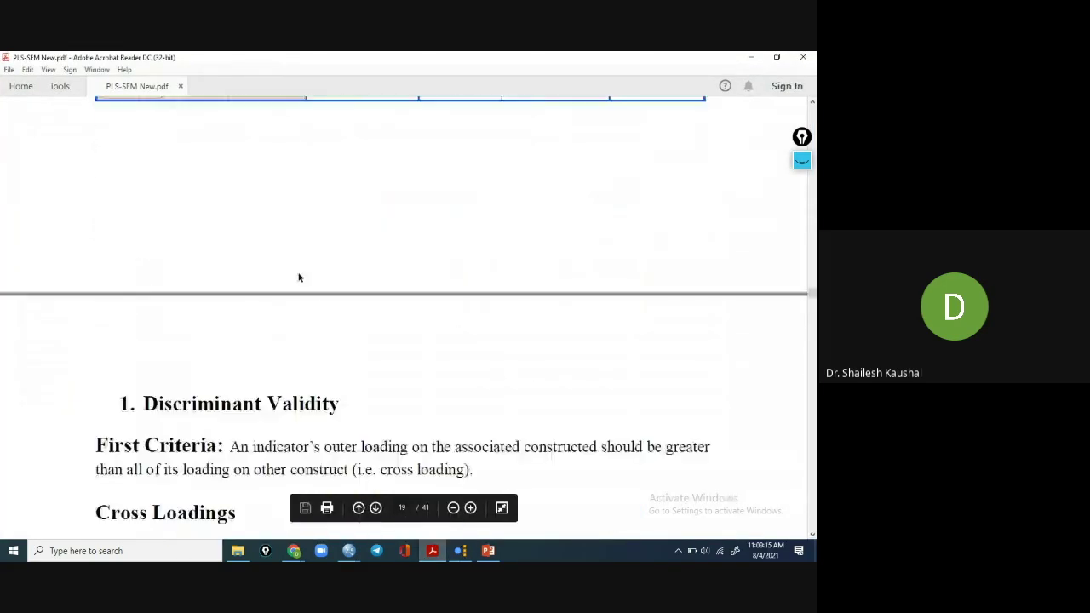
scroll(299, 277, up, 10)
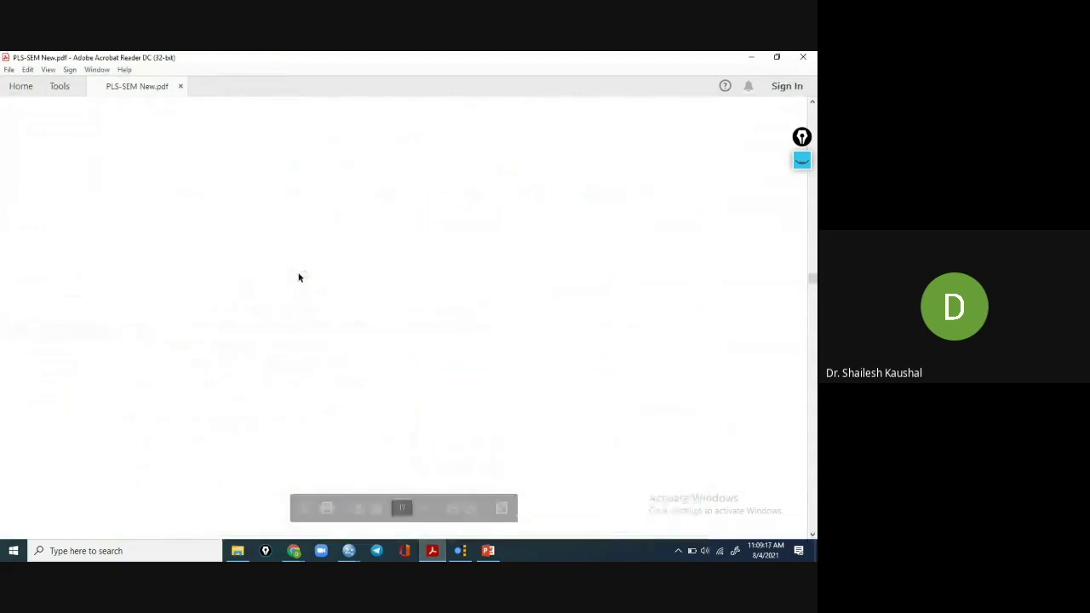
scroll(298, 272, up, 10)
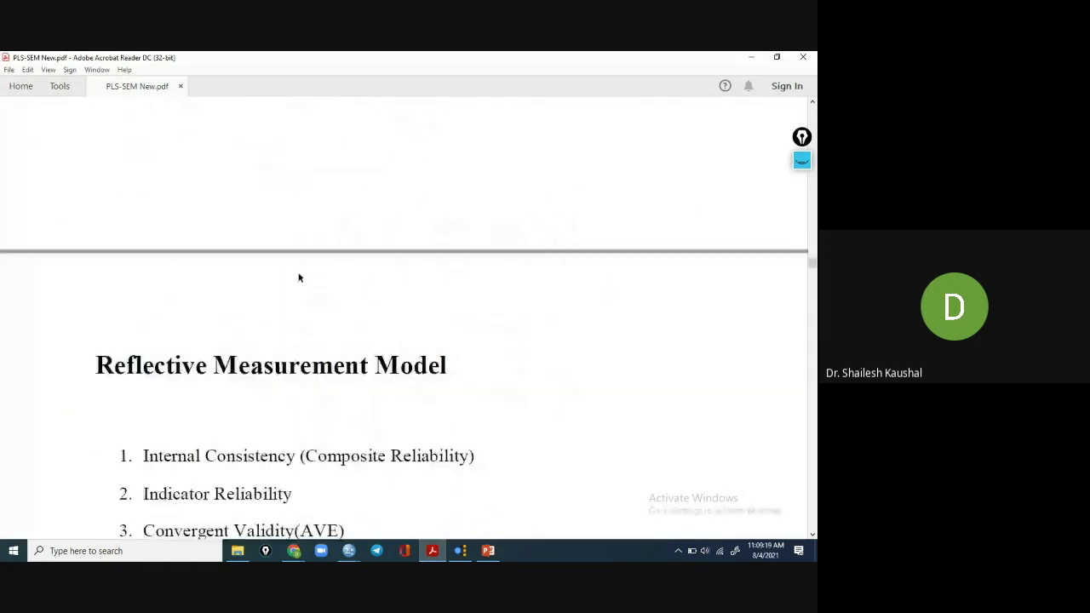
scroll(298, 278, up, 12)
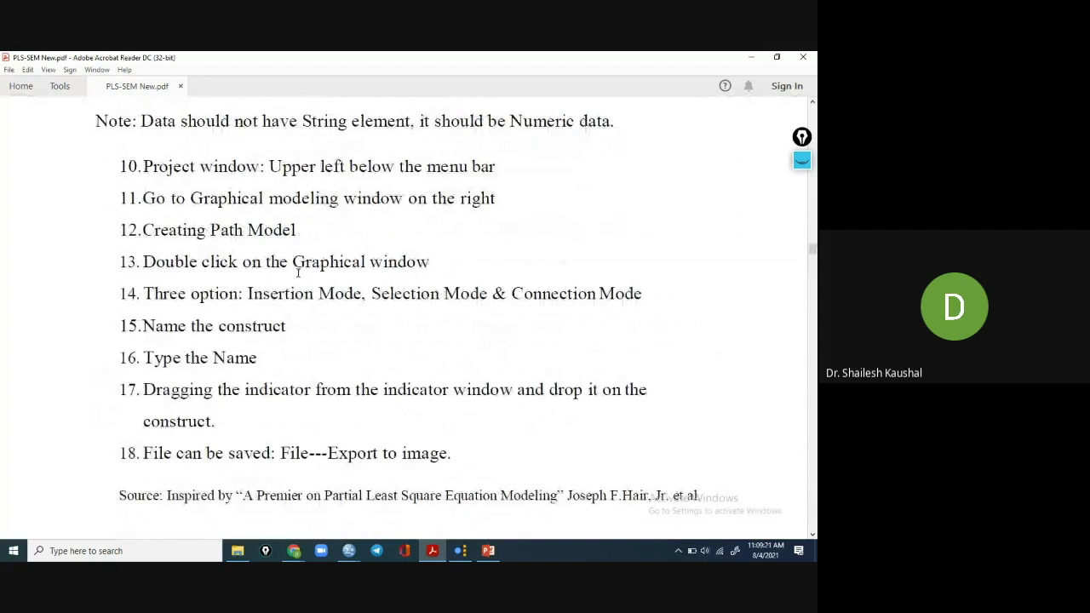
scroll(298, 272, up, 15)
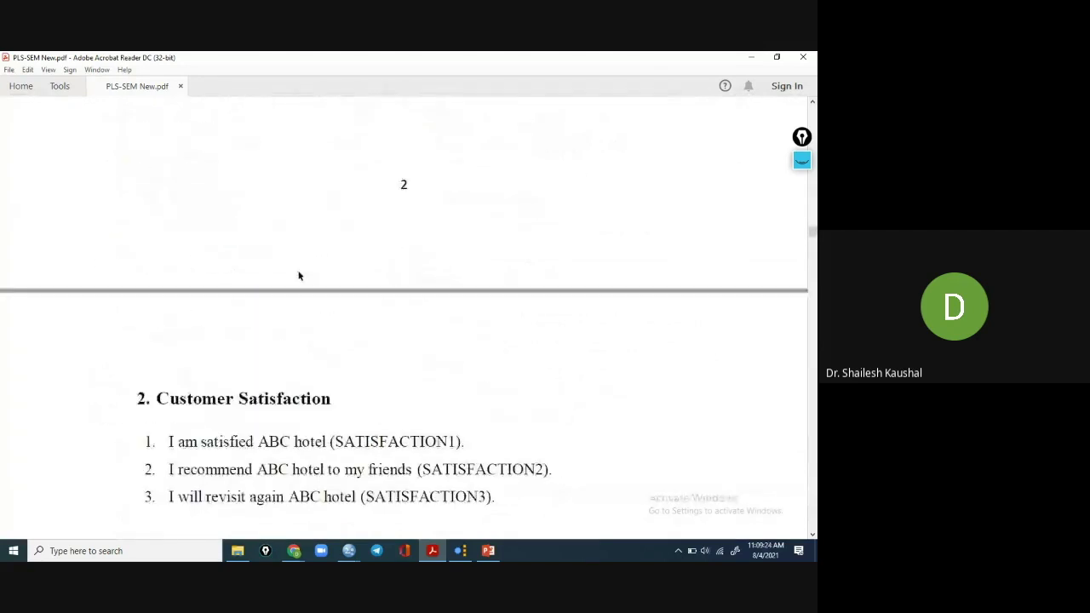
scroll(298, 271, up, 5)
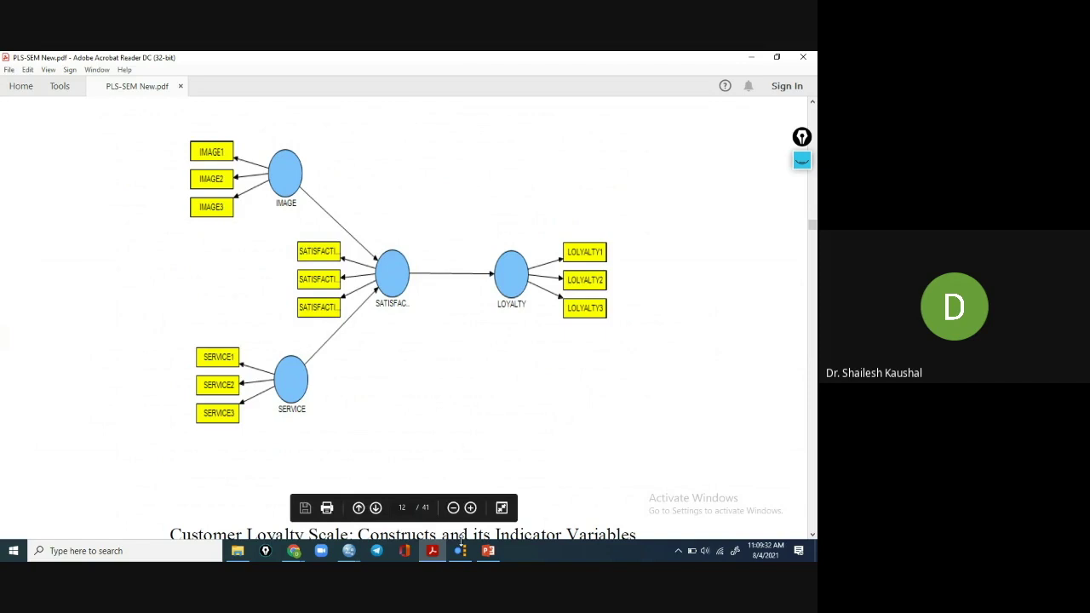
mouse_move(462, 554)
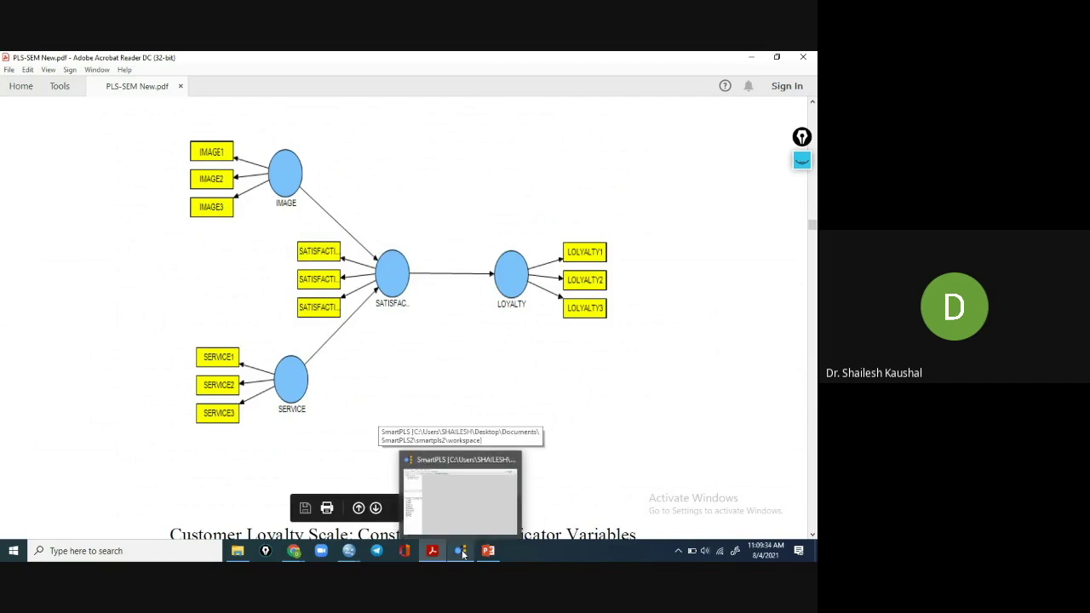
click(462, 551)
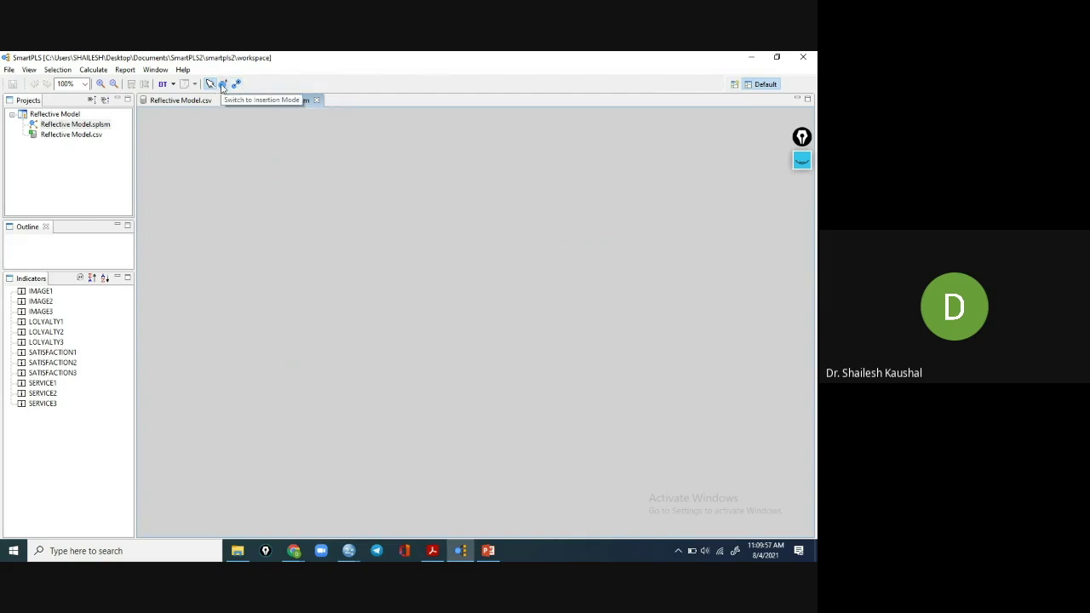
Draw a large latent variable right of the canvas centre and delete the stray flat variable beside it.
click(222, 85)
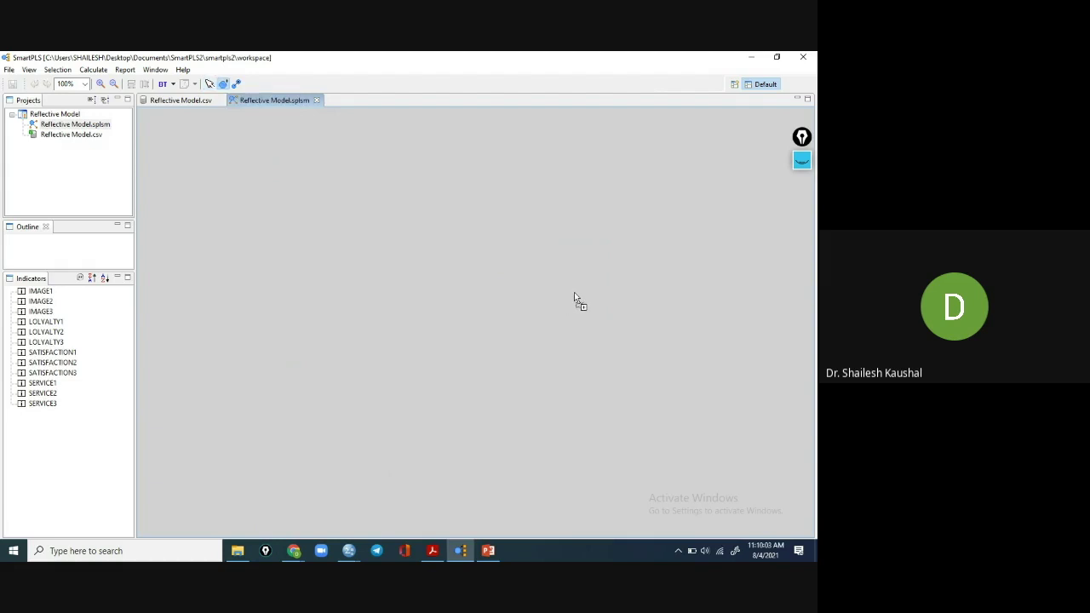
drag(574, 293, 629, 347)
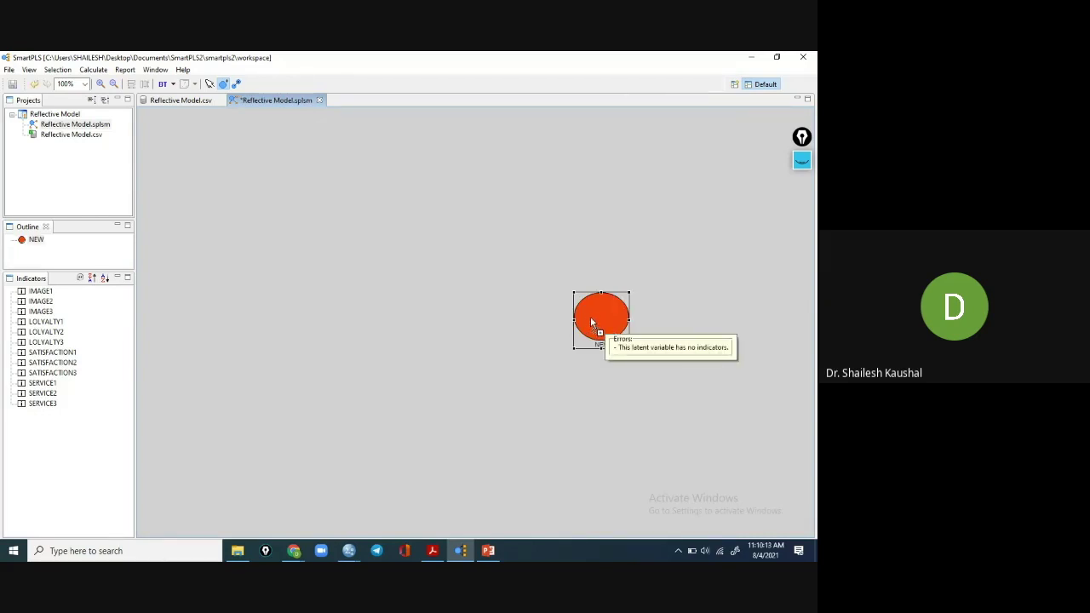
drag(588, 325, 491, 320)
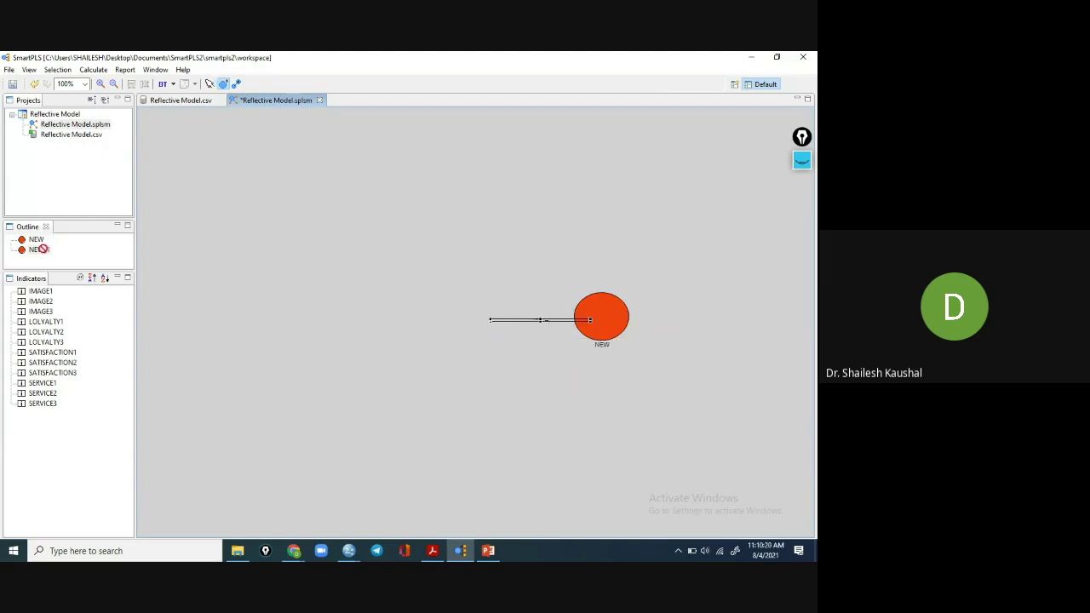
right_click(551, 323)
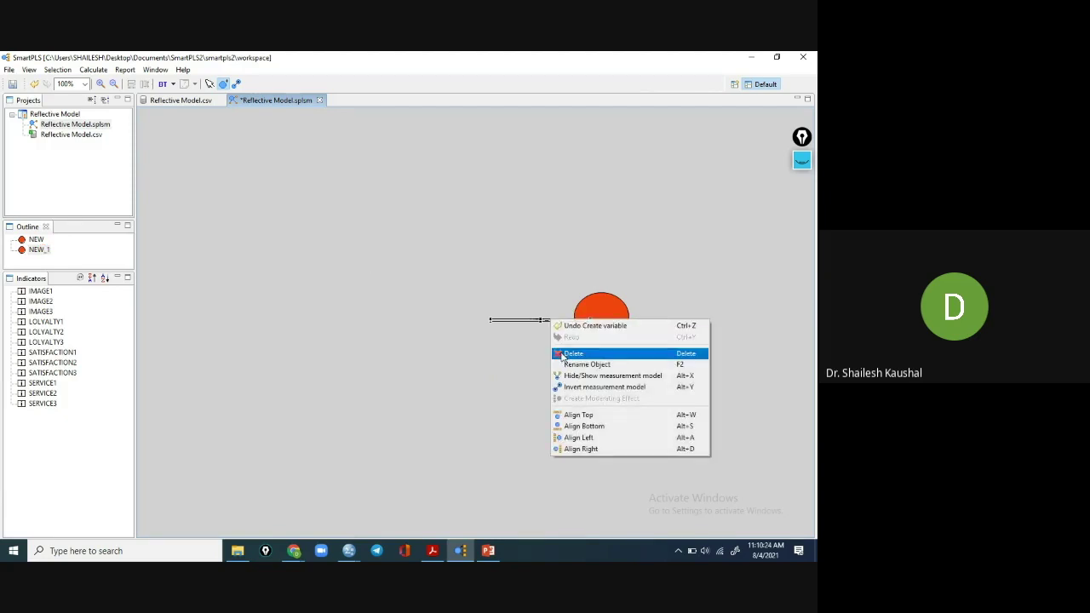
click(562, 354)
mouse_move(602, 328)
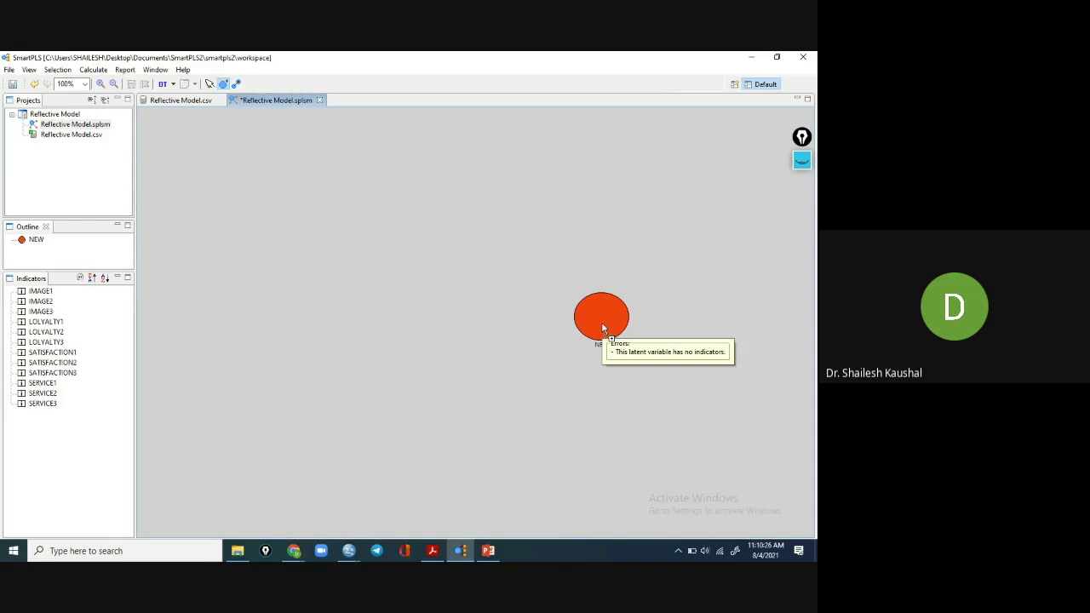
Add a second latent variable left of the first and delete the stray variables created on and above it.
click(443, 315)
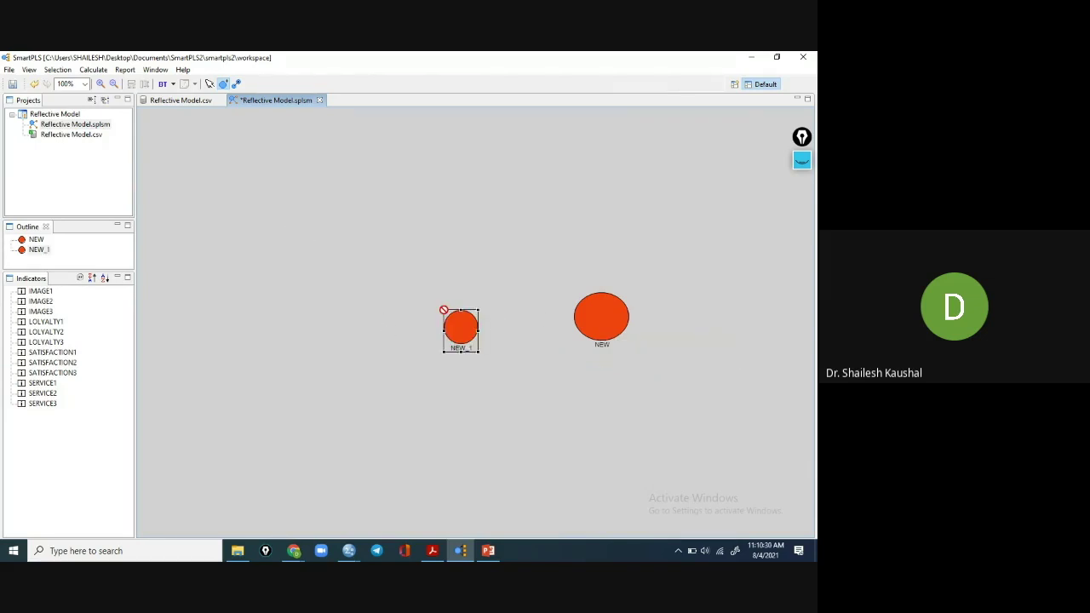
drag(460, 313, 459, 267)
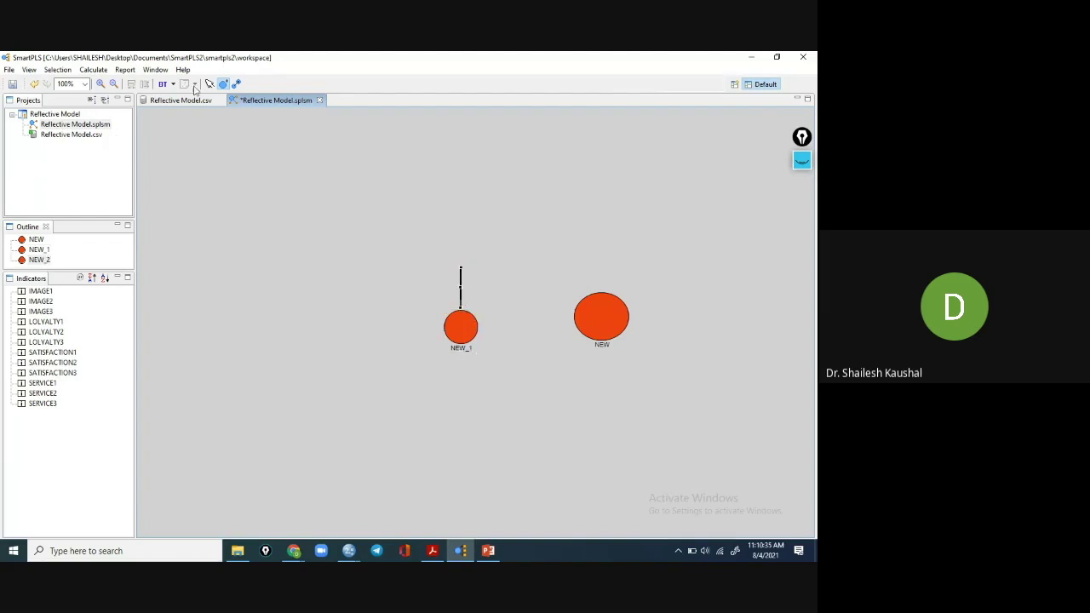
right_click(460, 279)
click(475, 312)
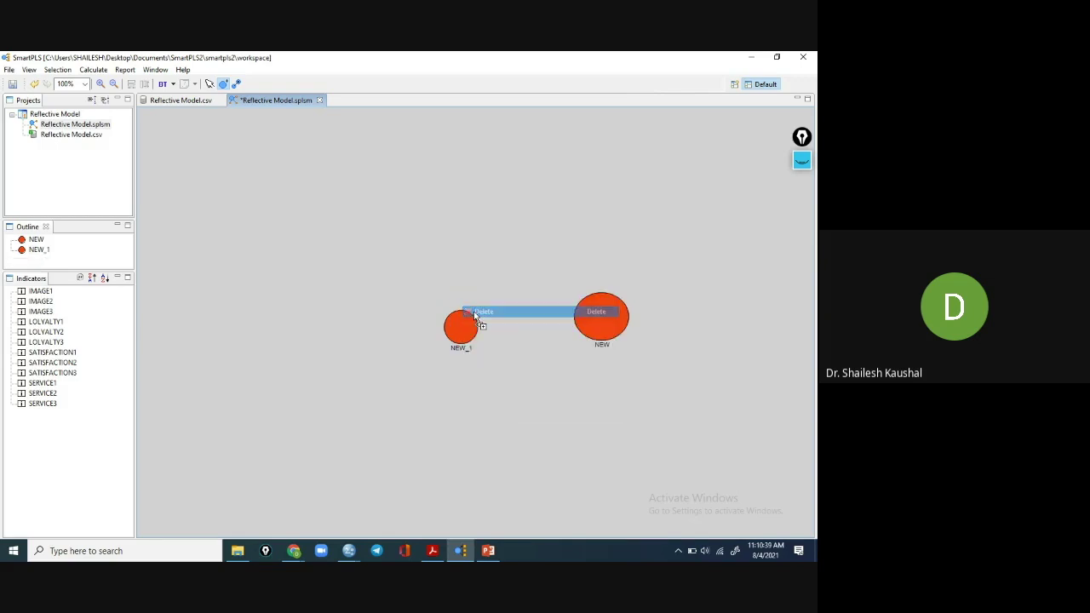
right_click(462, 329)
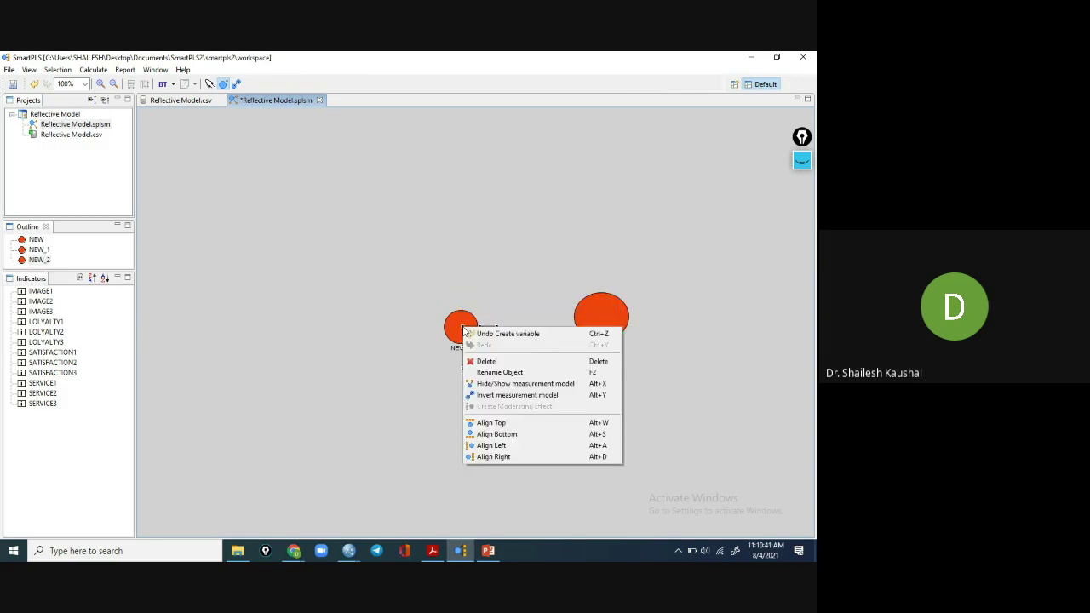
click(491, 368)
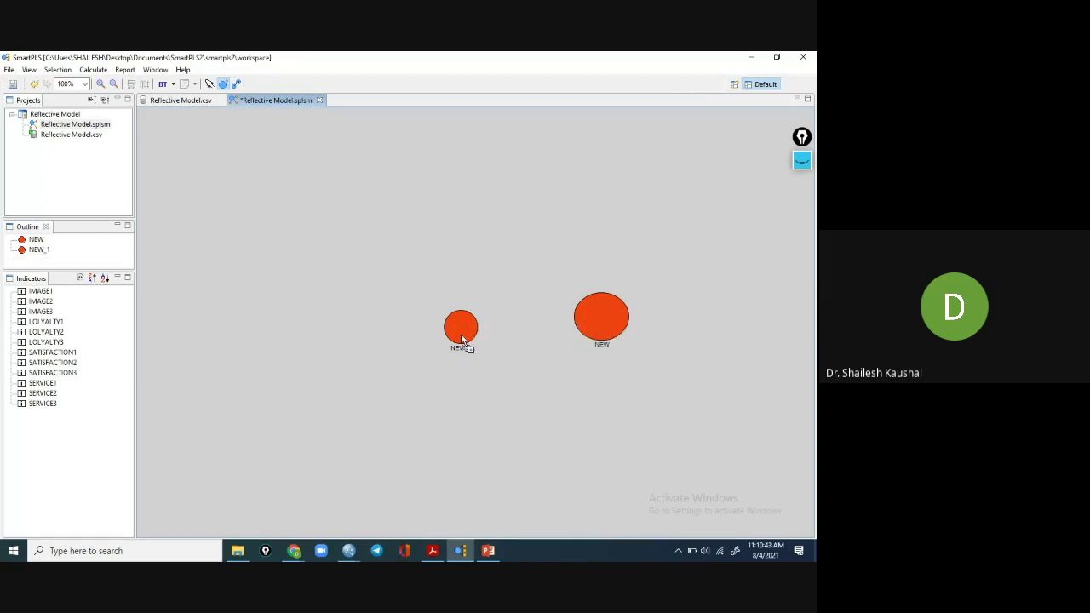
click(461, 329)
right_click(461, 329)
click(482, 367)
Undo and redo the deletion of the last stray latent variable.
right_click(456, 327)
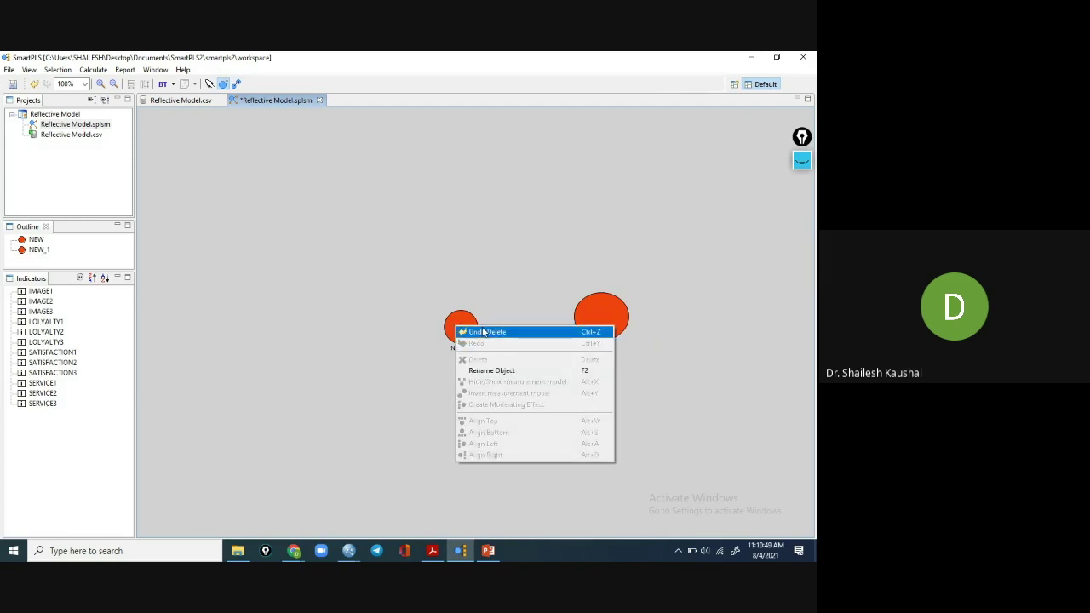
click(483, 333)
right_click(460, 326)
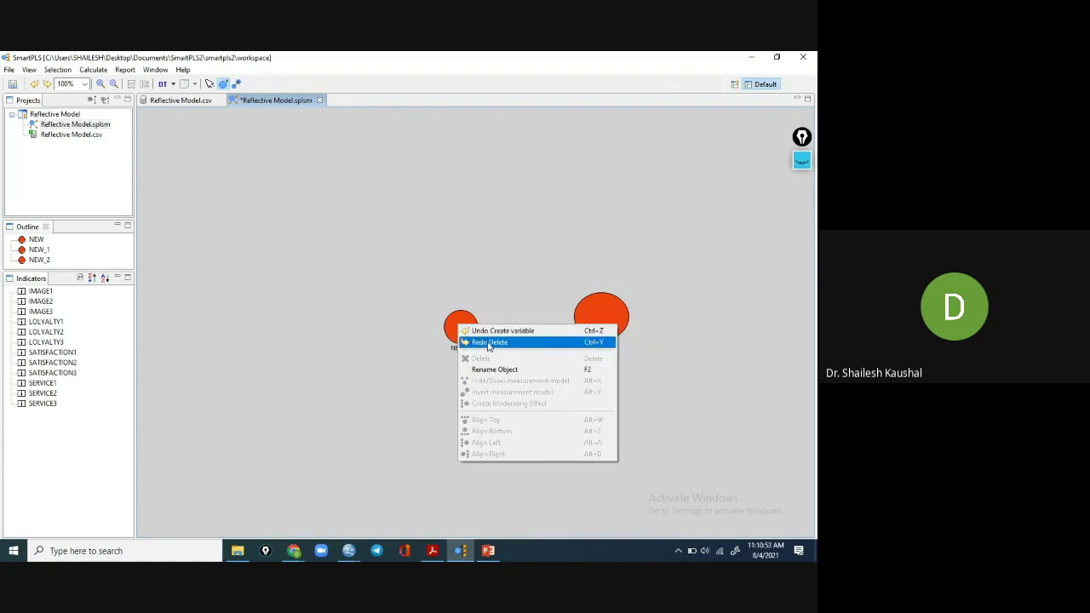
click(488, 343)
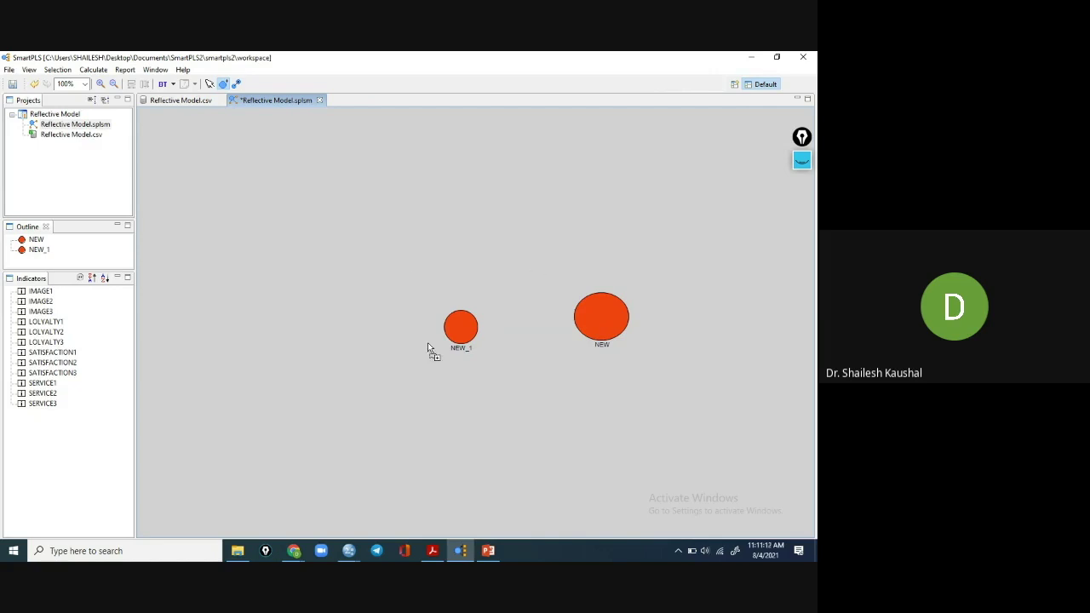
right_click(468, 327)
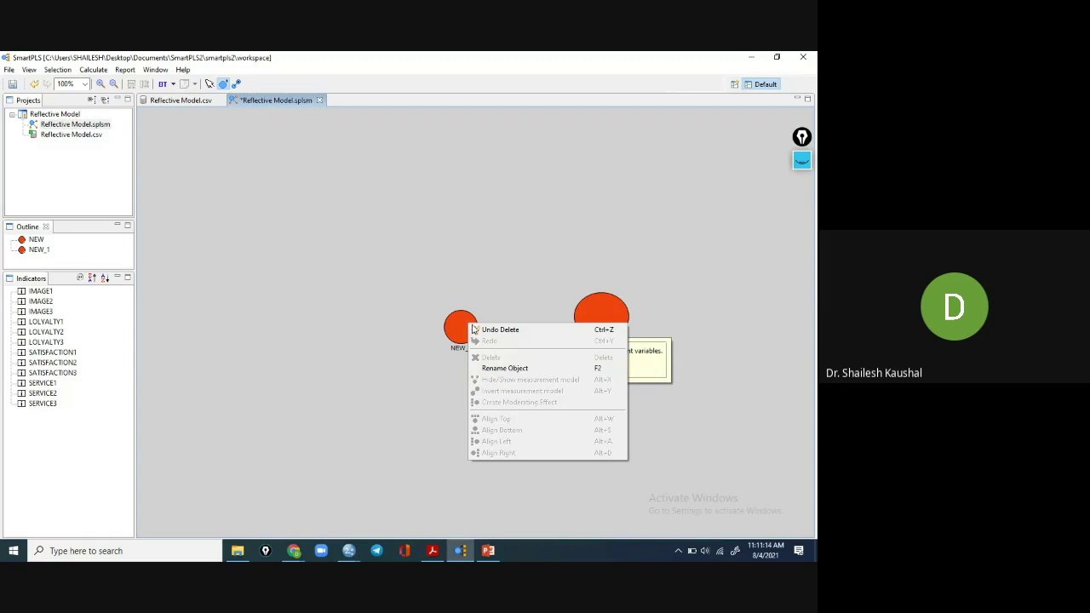
click(240, 174)
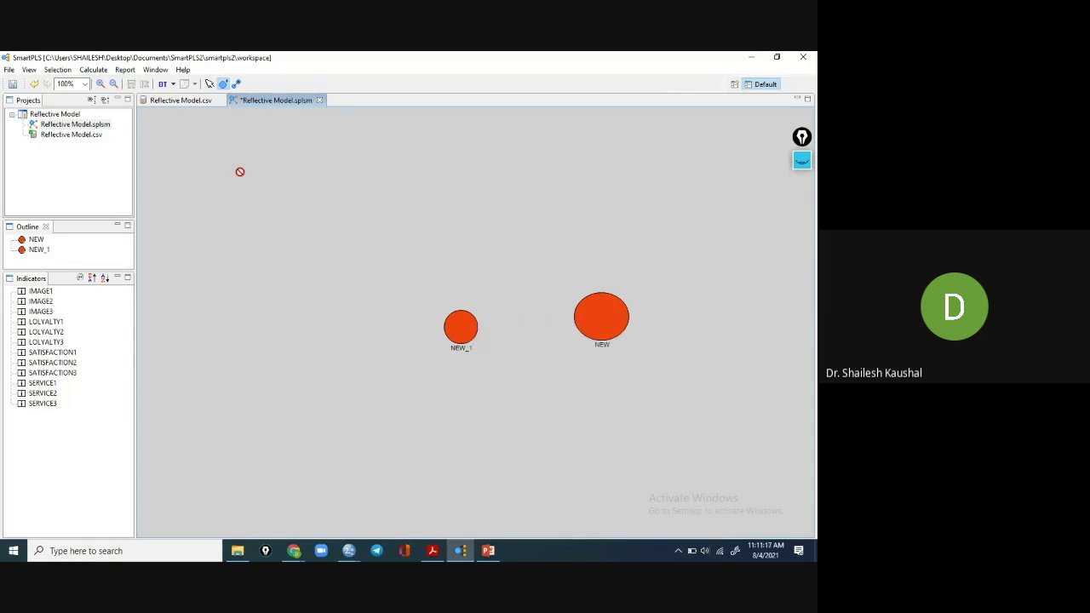
Close the model discarding its changes and reopen Reflective Model.splsm with an empty canvas.
click(320, 101)
click(467, 305)
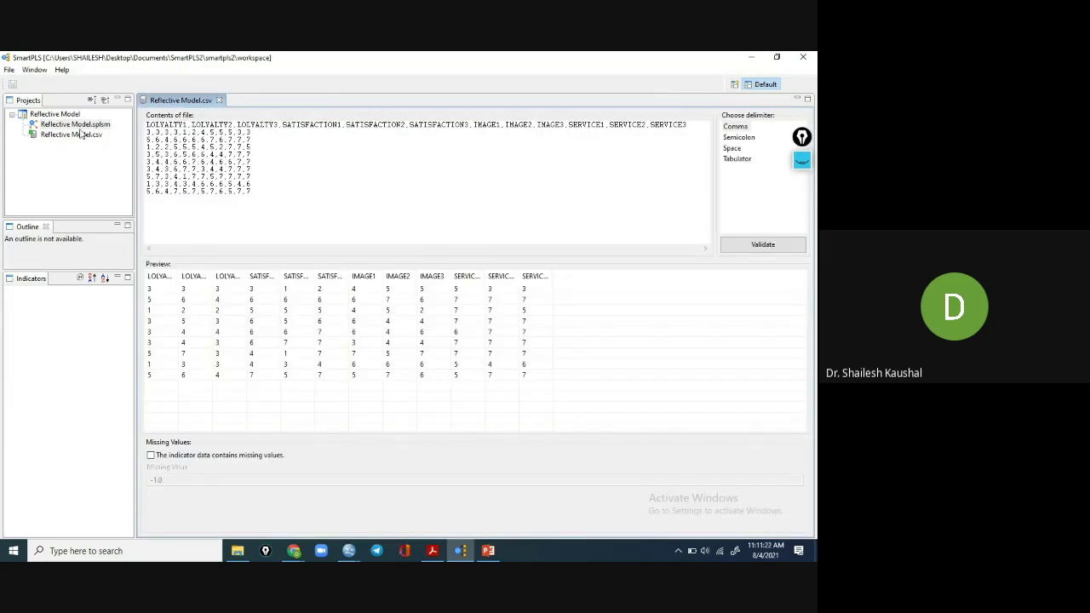
double_click(78, 126)
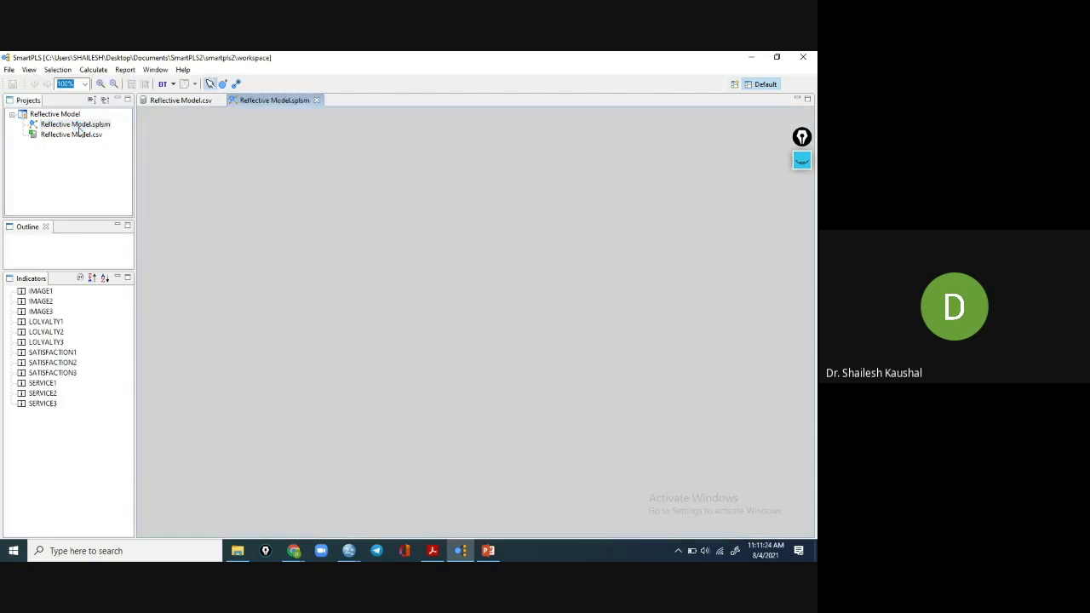
Place four latent variables on the canvas: one right of centre, one central, one upper left and one lower left.
click(223, 84)
click(601, 280)
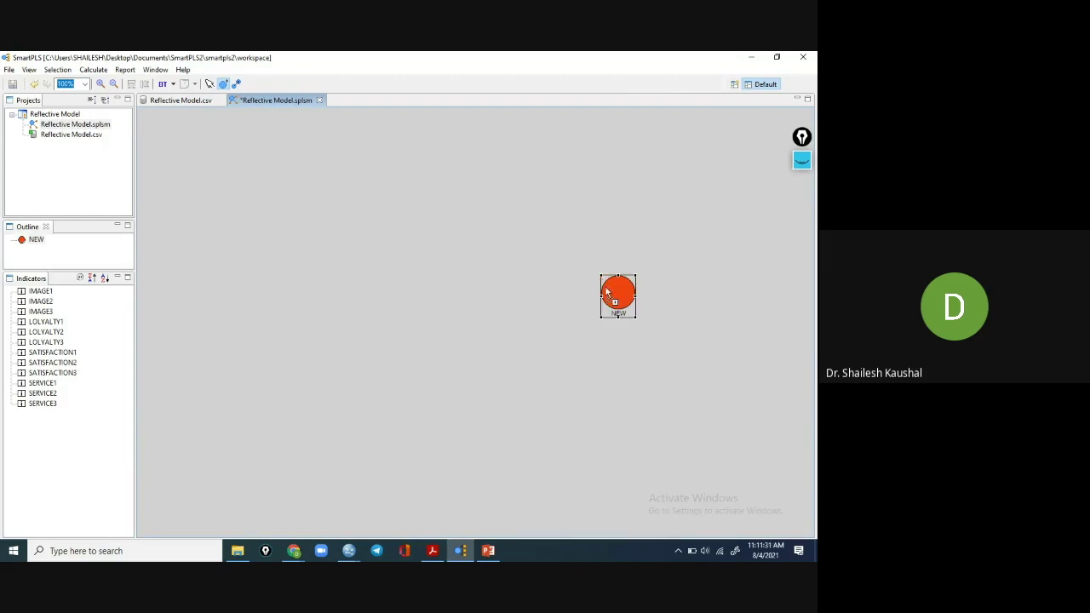
click(439, 287)
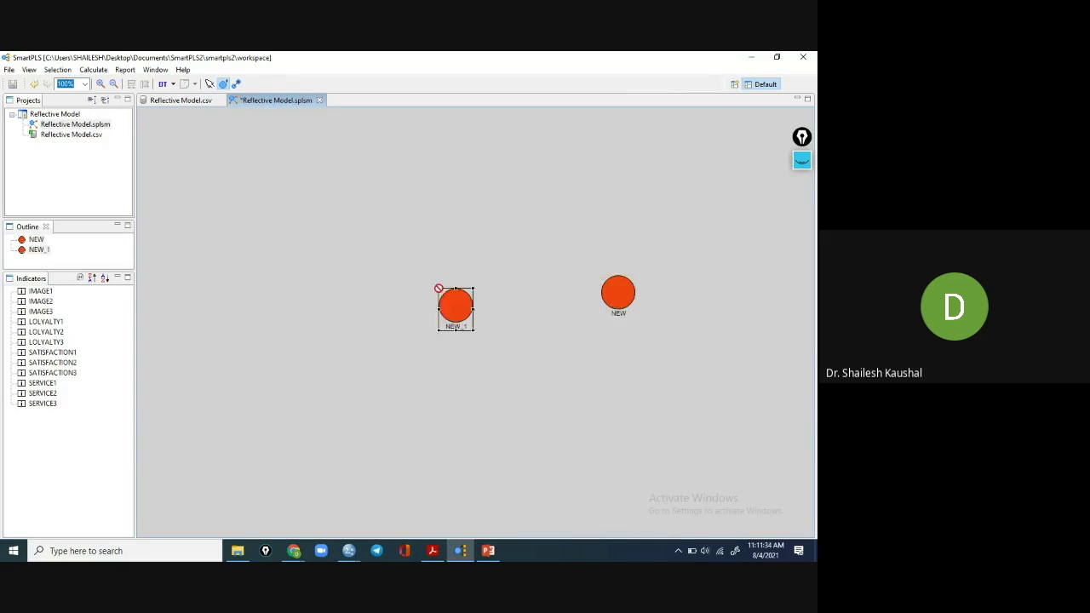
click(310, 214)
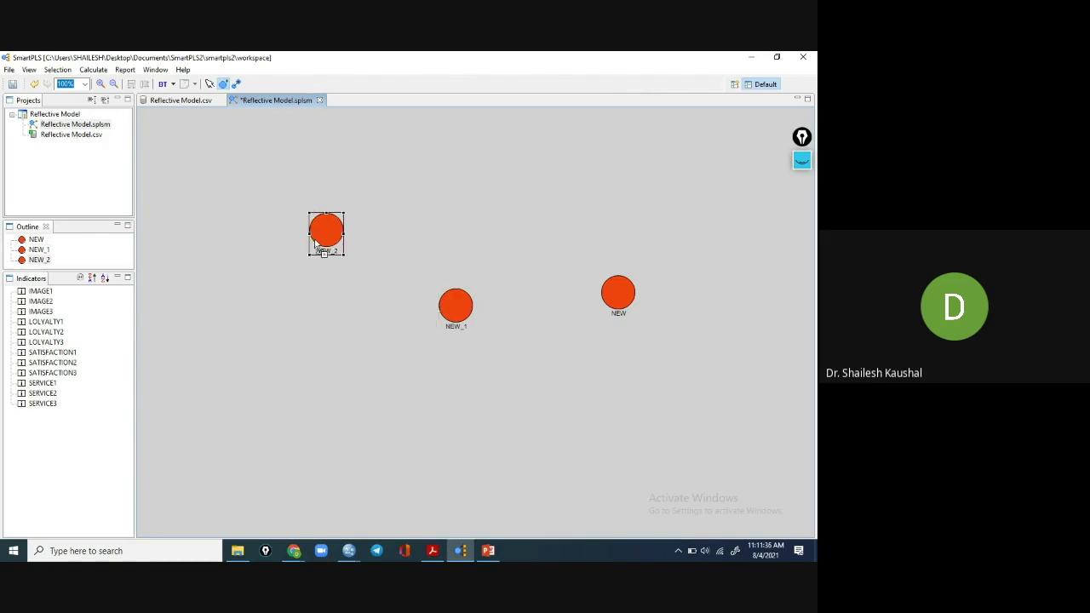
click(322, 389)
Reposition the four latent variables, bringing the right one nearer the central one and roughly aligning the two left ones vertically.
click(210, 86)
click(623, 311)
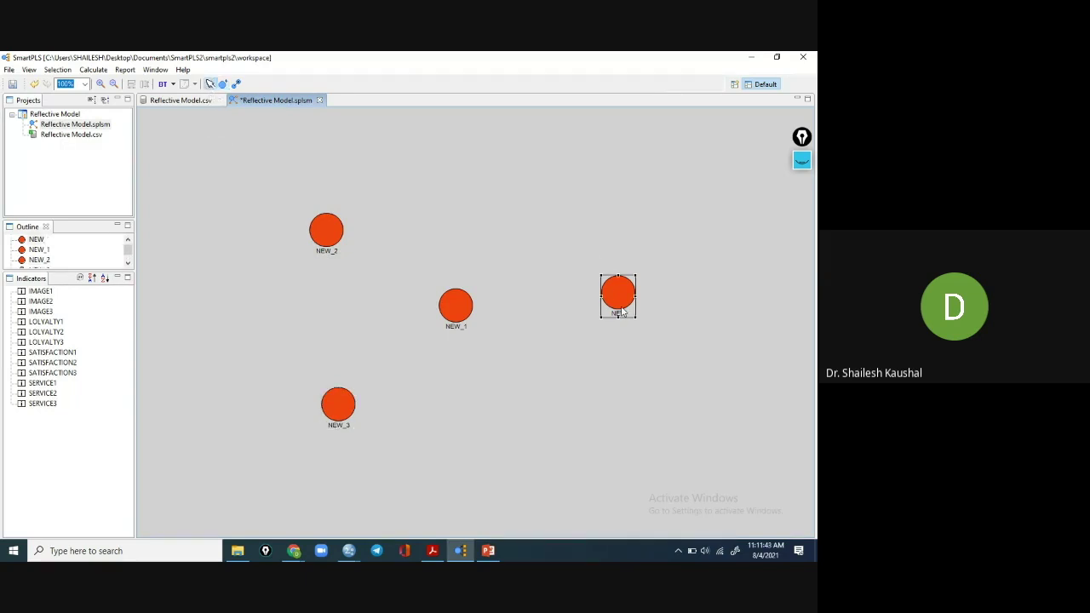
mouse_move(623, 312)
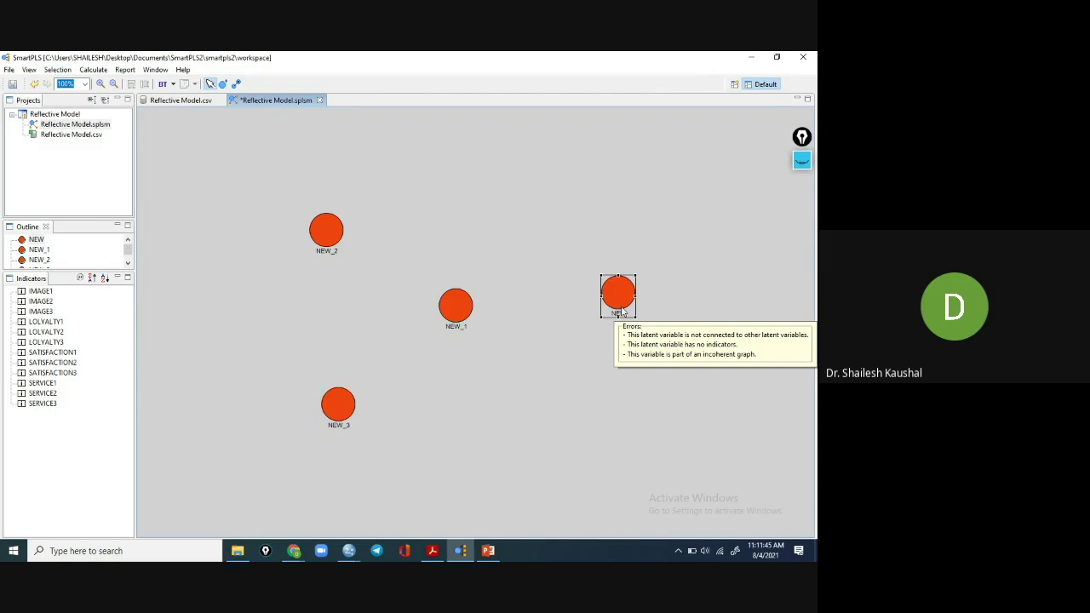
drag(624, 309, 585, 316)
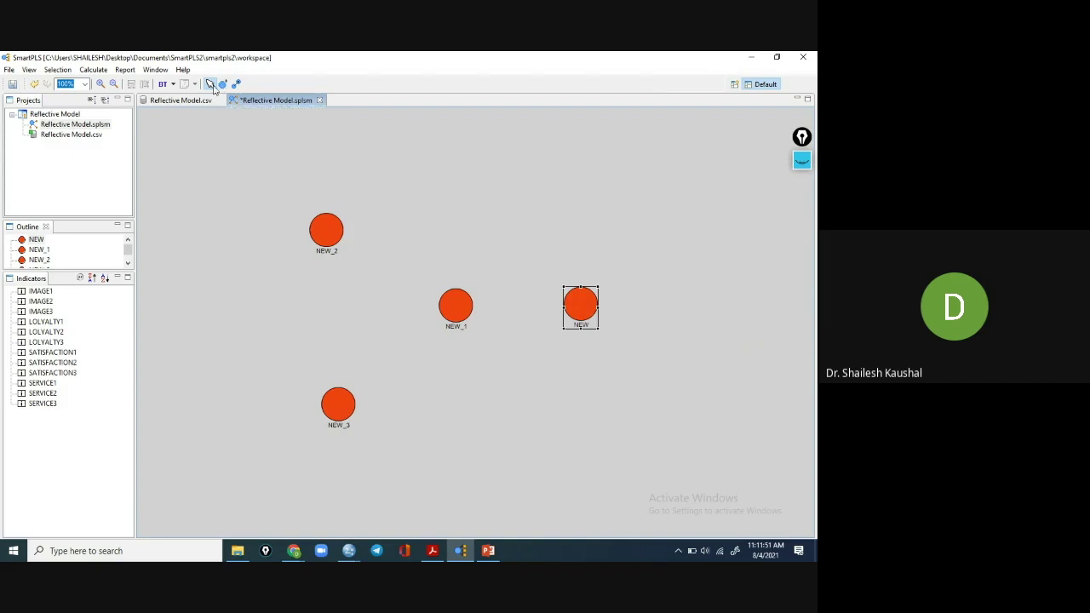
click(459, 309)
drag(459, 309, 461, 313)
drag(325, 248, 317, 250)
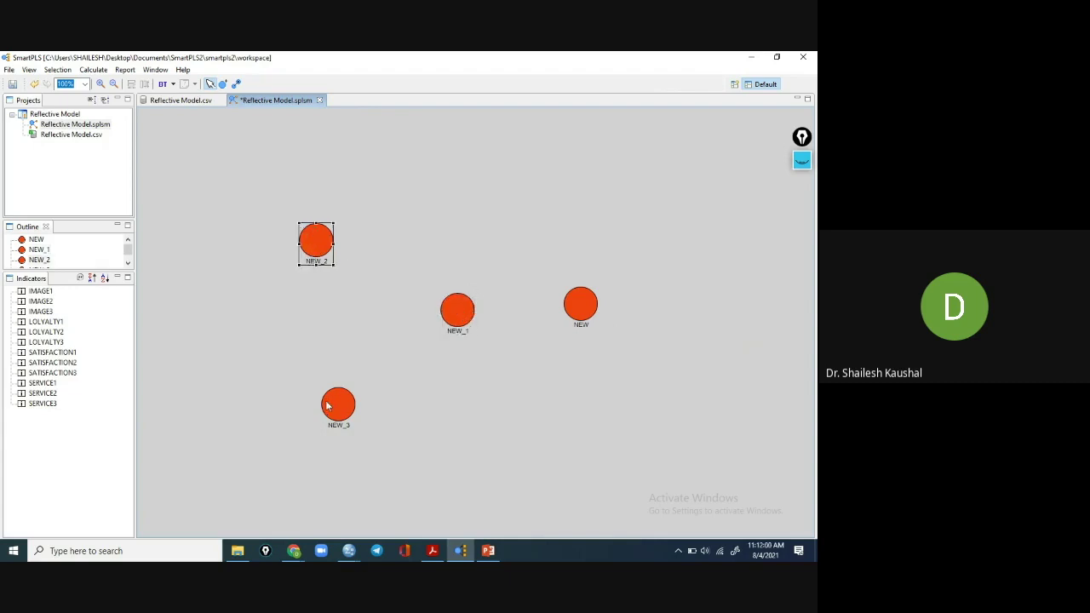
drag(333, 404, 314, 381)
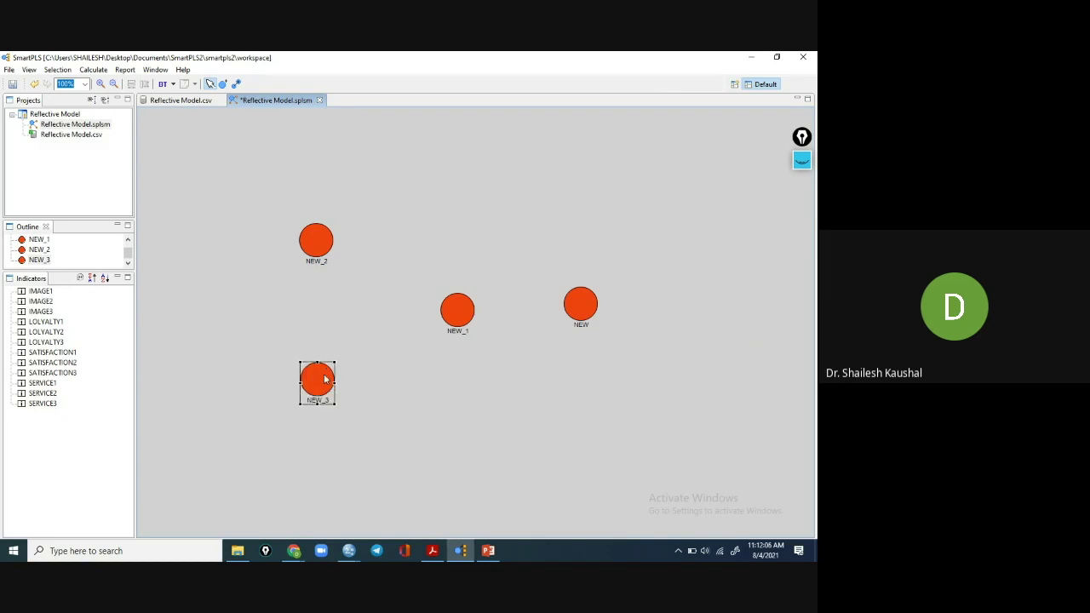
drag(326, 378, 334, 379)
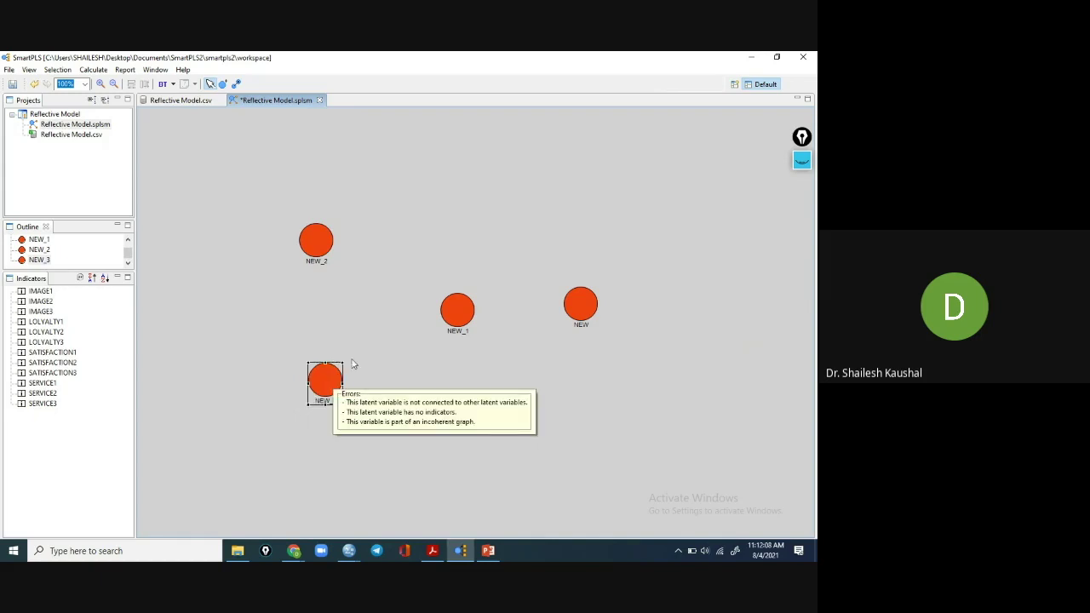
Enlarge the central and right latent variables, and shift the right one slightly up and to the right.
mouse_move(460, 317)
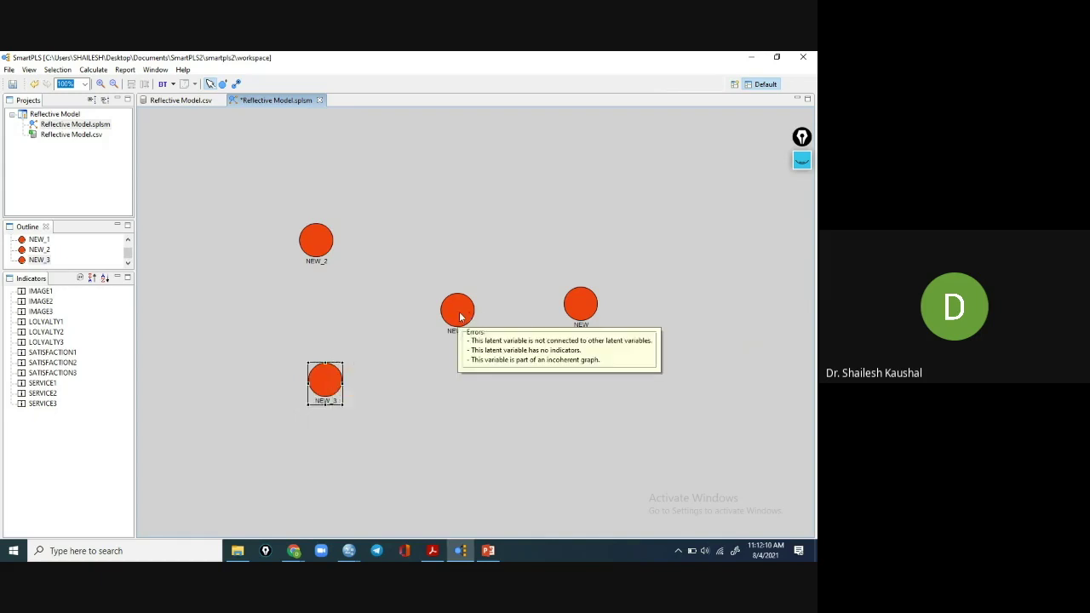
click(460, 317)
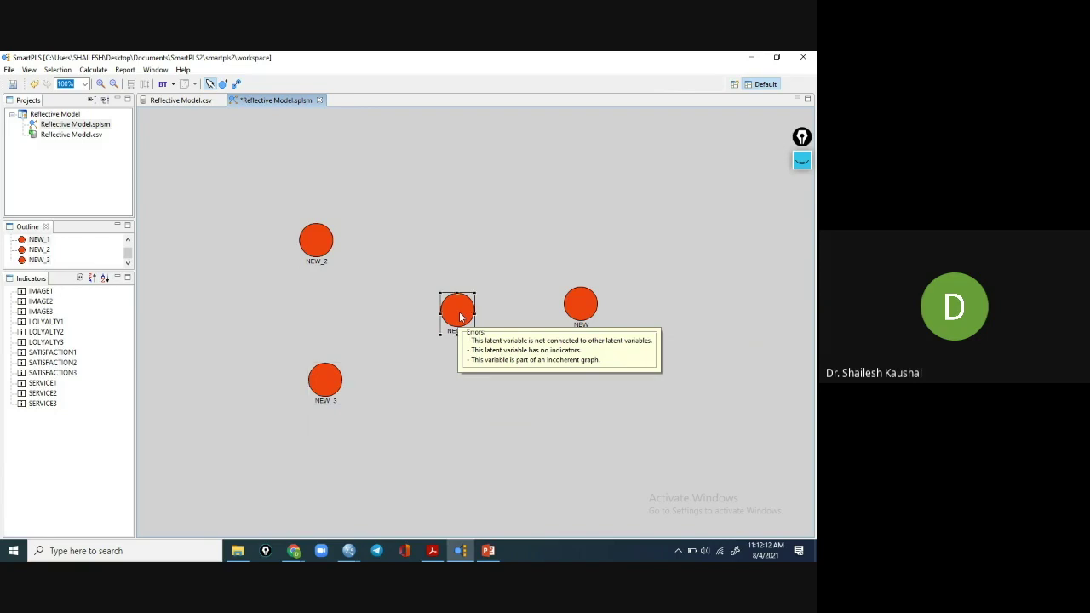
drag(476, 289, 497, 272)
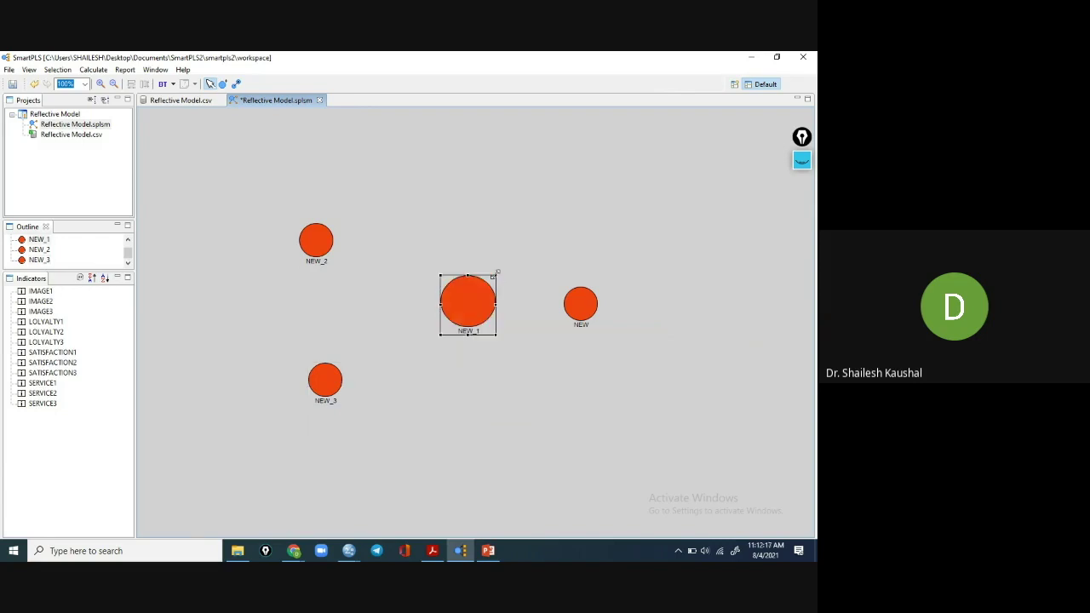
click(585, 308)
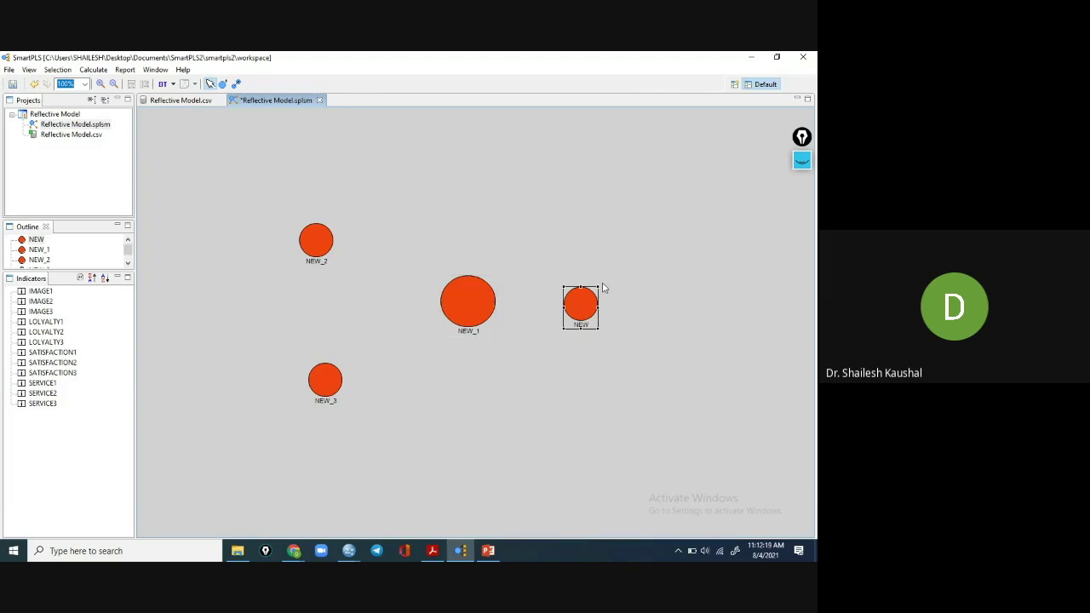
drag(600, 284, 624, 271)
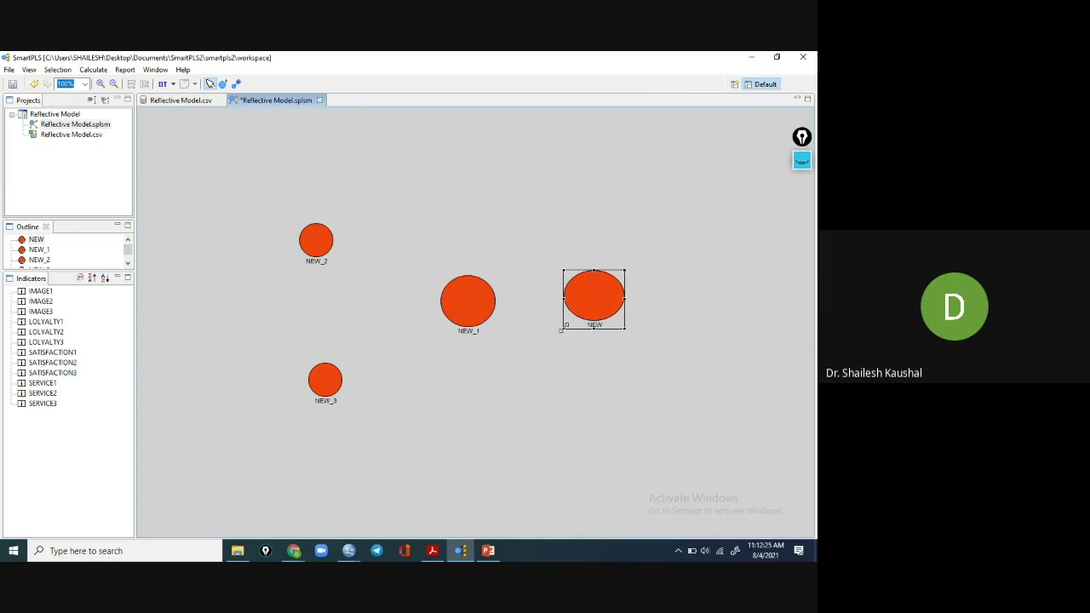
drag(567, 325, 576, 320)
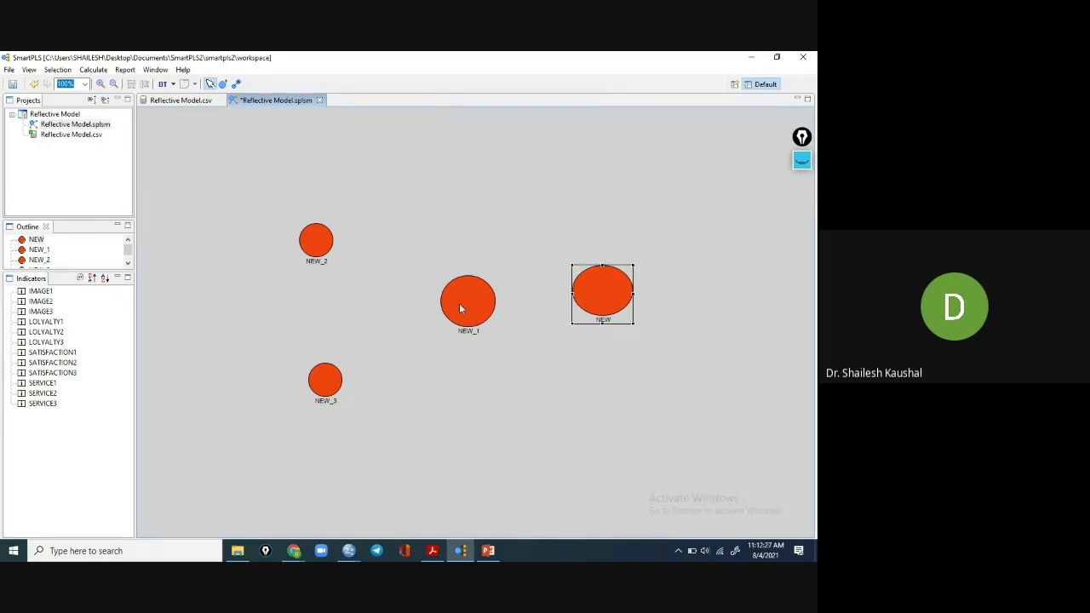
click(460, 308)
right_click(461, 306)
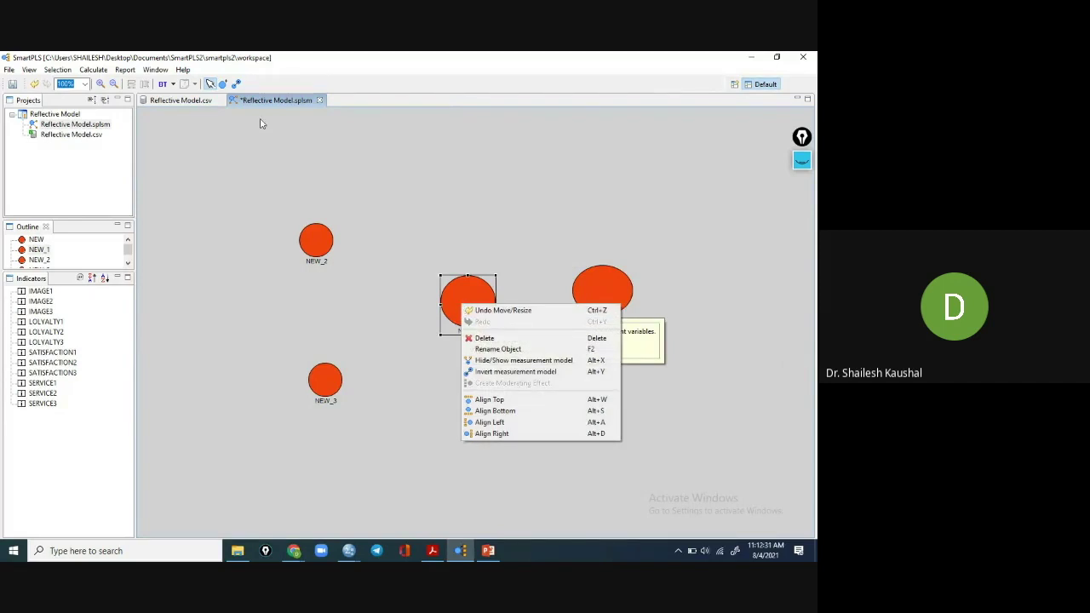
click(242, 155)
click(241, 160)
Enlarge the upper-left latent variable to about the size of the central and right ones.
click(315, 245)
drag(335, 221, 364, 211)
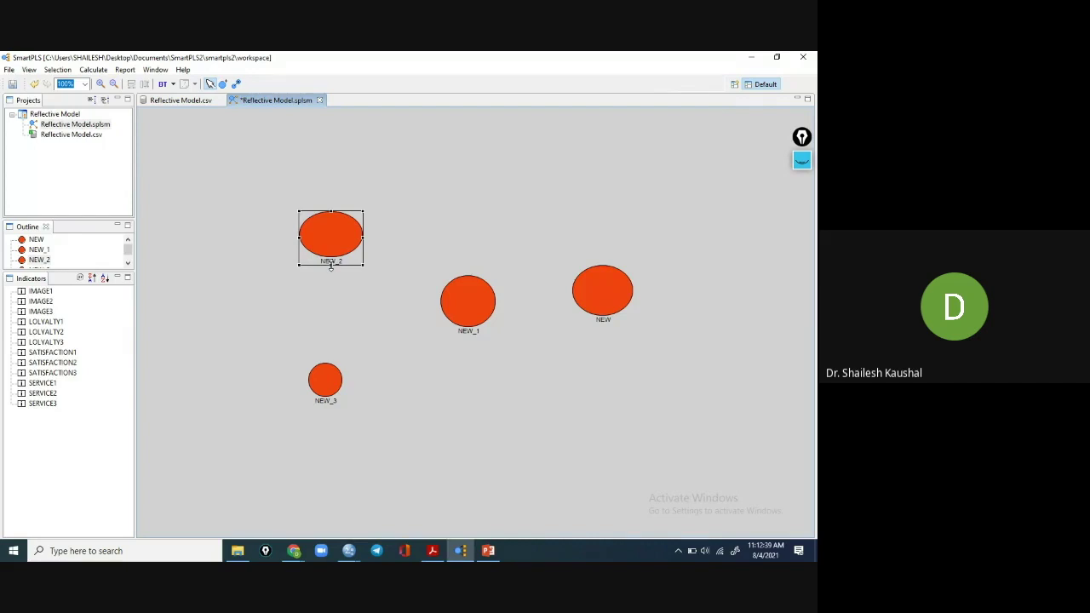
drag(331, 267, 332, 271)
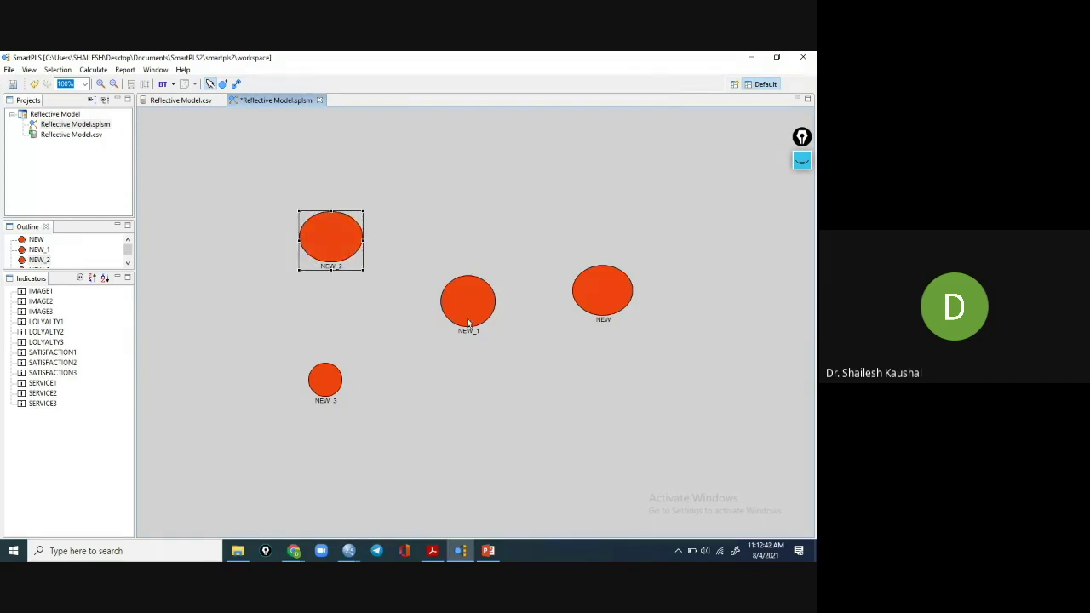
Enlarge the lower-left latent variable to about the size of the upper-left one.
click(333, 378)
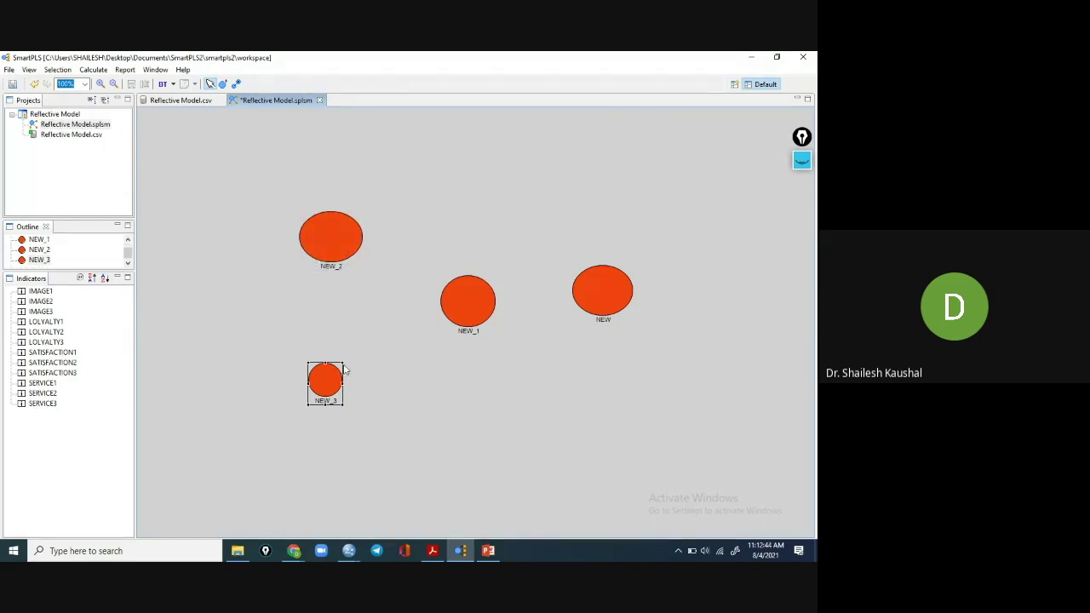
drag(345, 362, 373, 347)
click(445, 345)
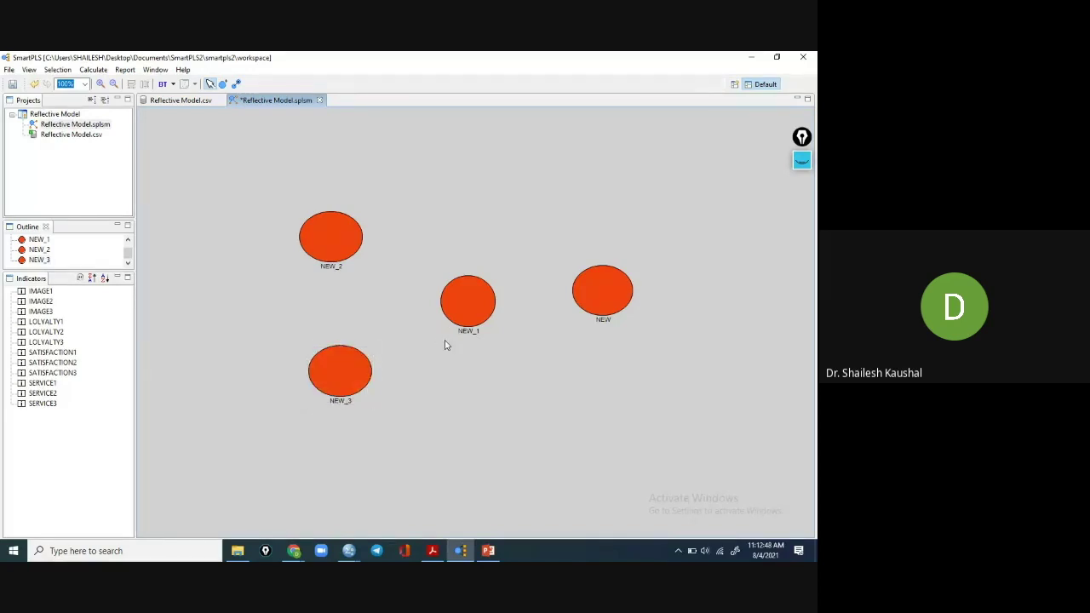
Rename the rightmost latent variable LOYALTY, checking the name against the model diagram in PLS-SEM New.pdf.
right_click(604, 294)
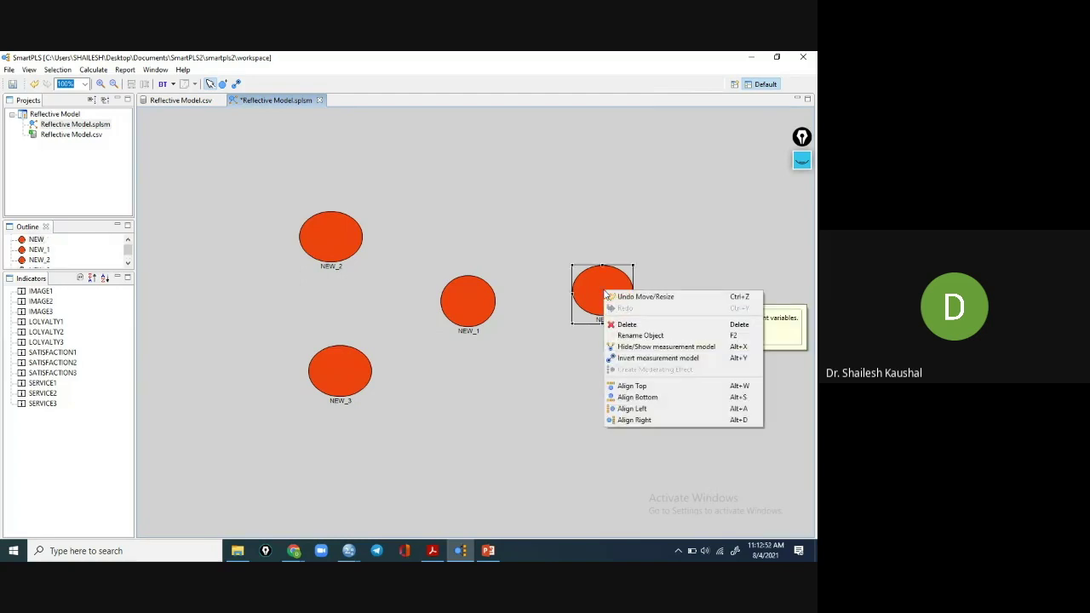
click(631, 336)
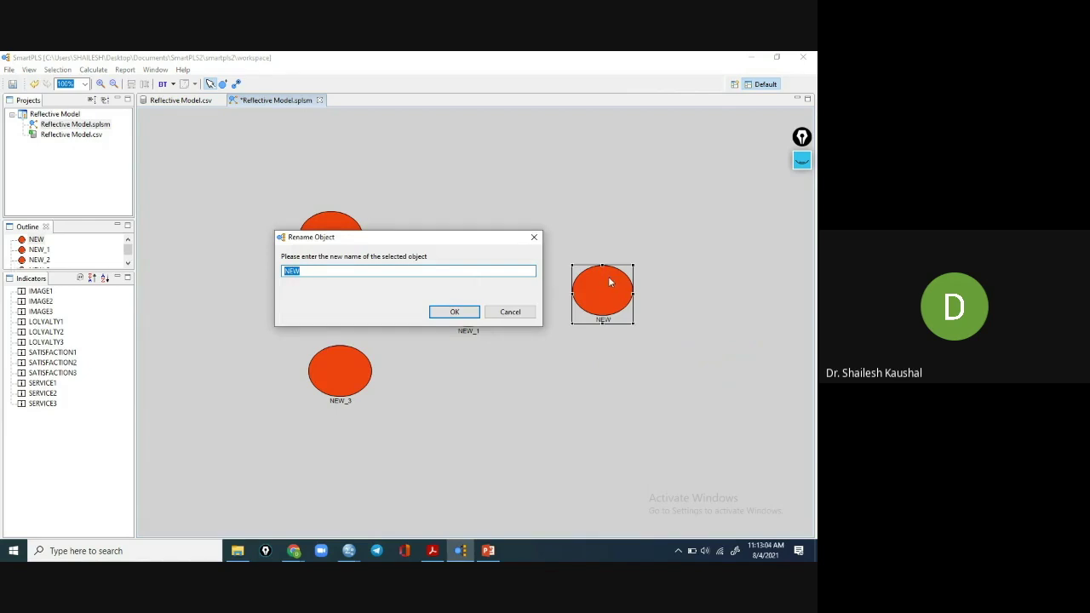
mouse_move(437, 556)
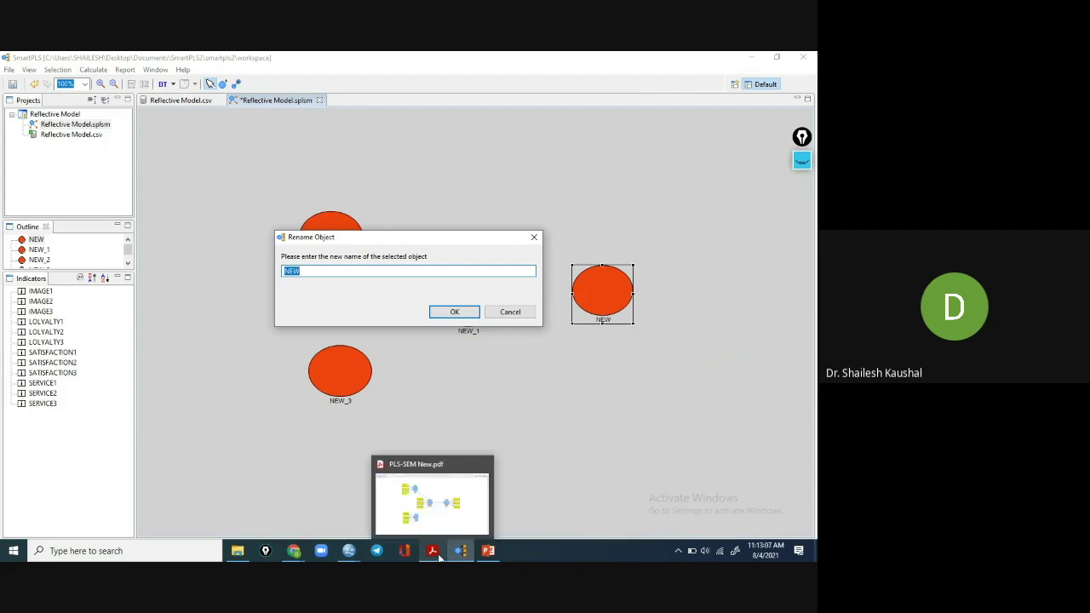
click(439, 510)
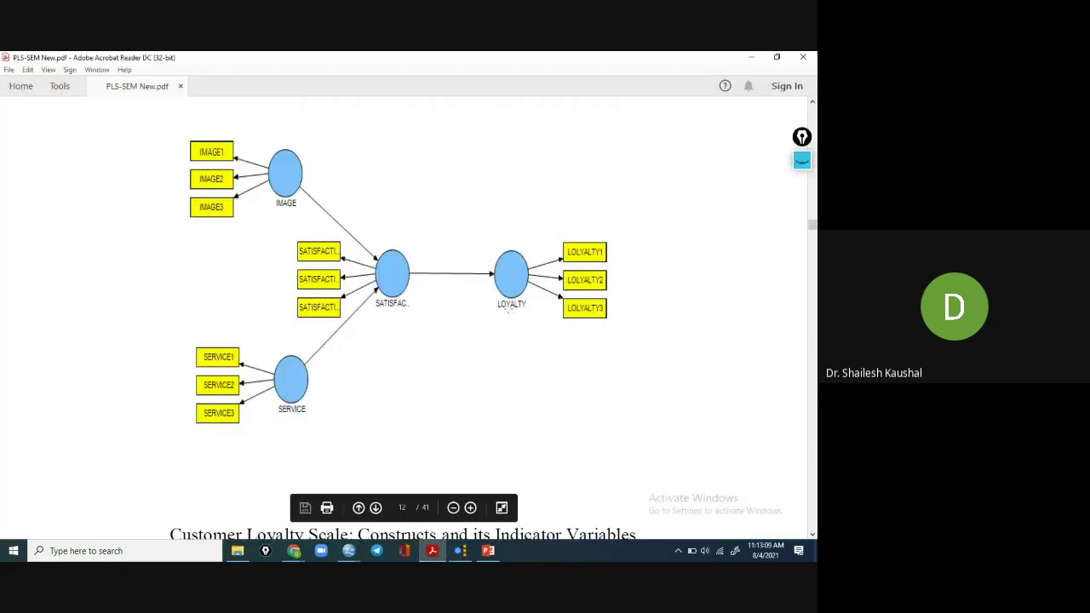
click(432, 552)
text(LOYALTY)
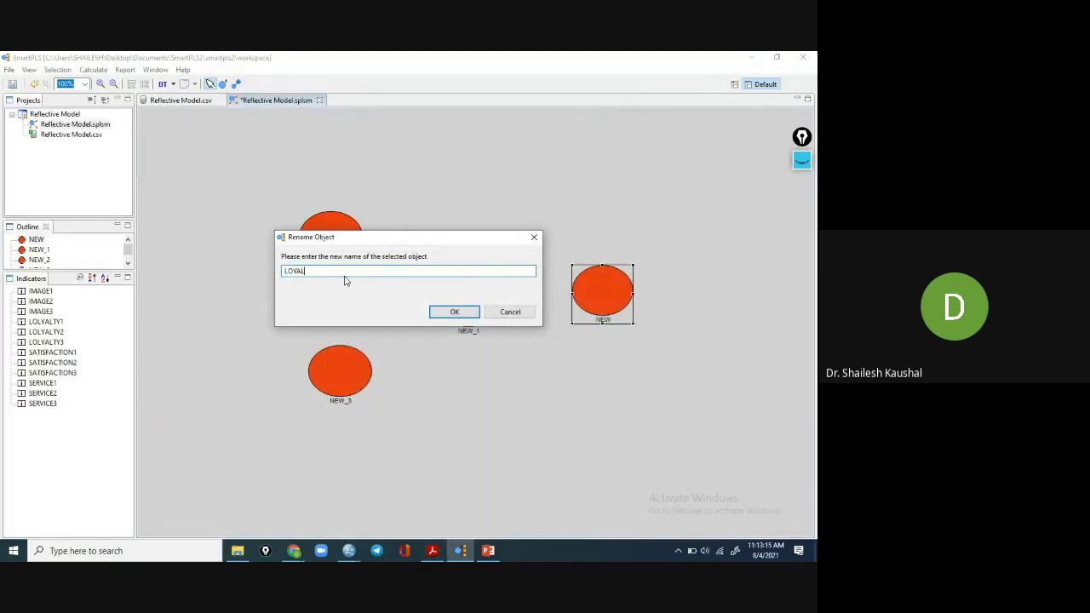
click(448, 310)
Rename the central latent variable SATISFACTION.
click(465, 307)
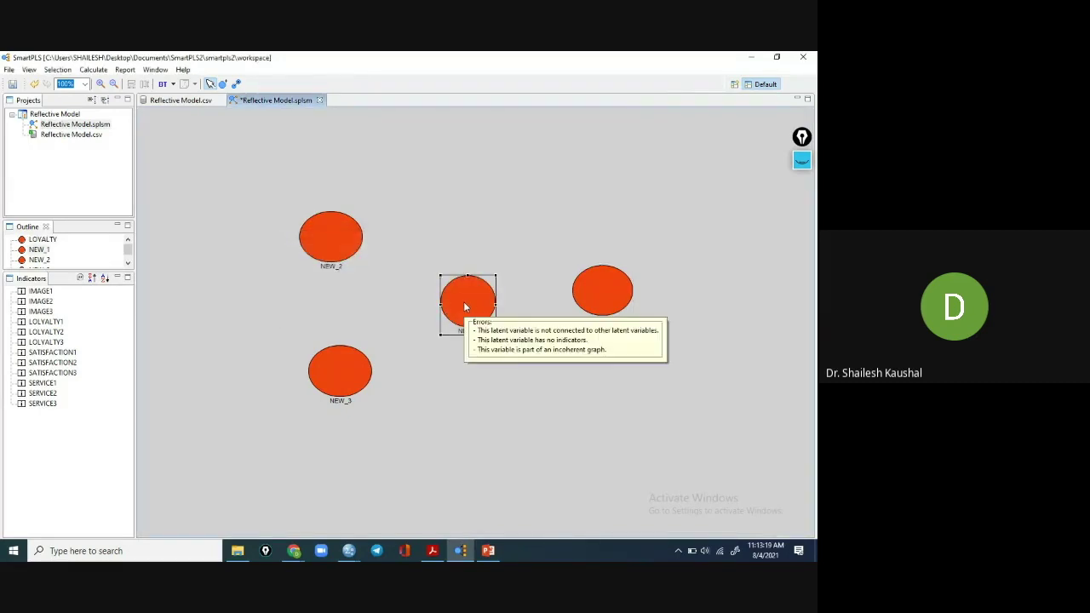
right_click(465, 307)
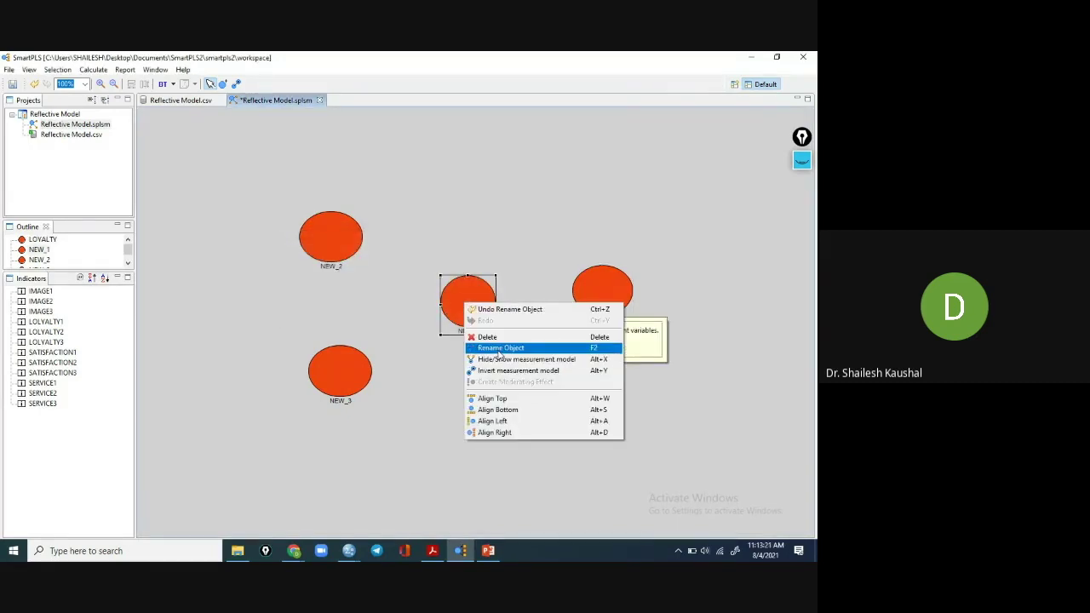
click(499, 349)
text(SATISF)
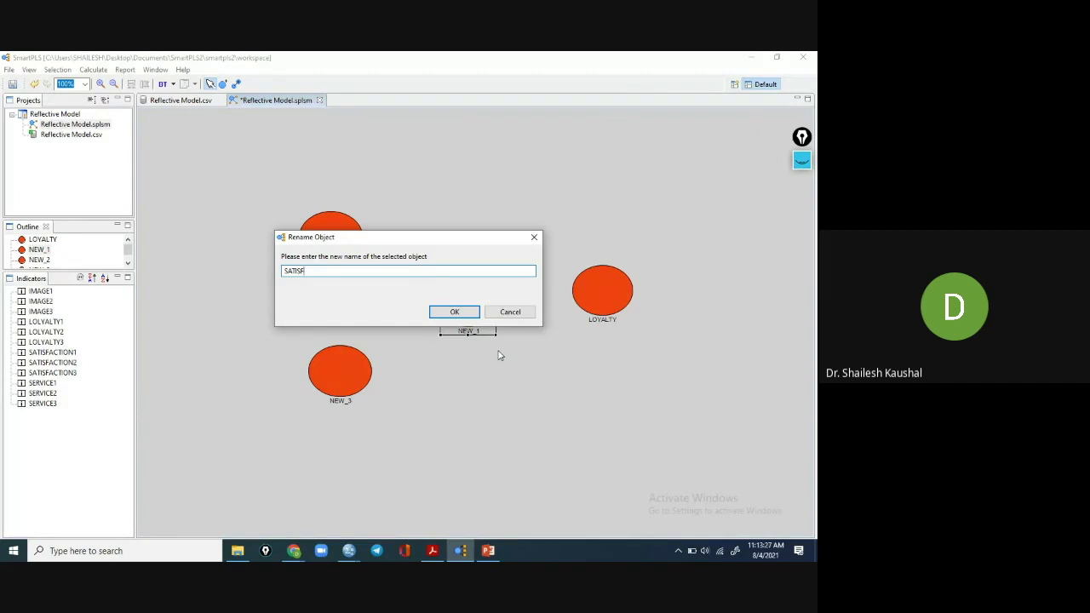
text(ACTION)
click(464, 316)
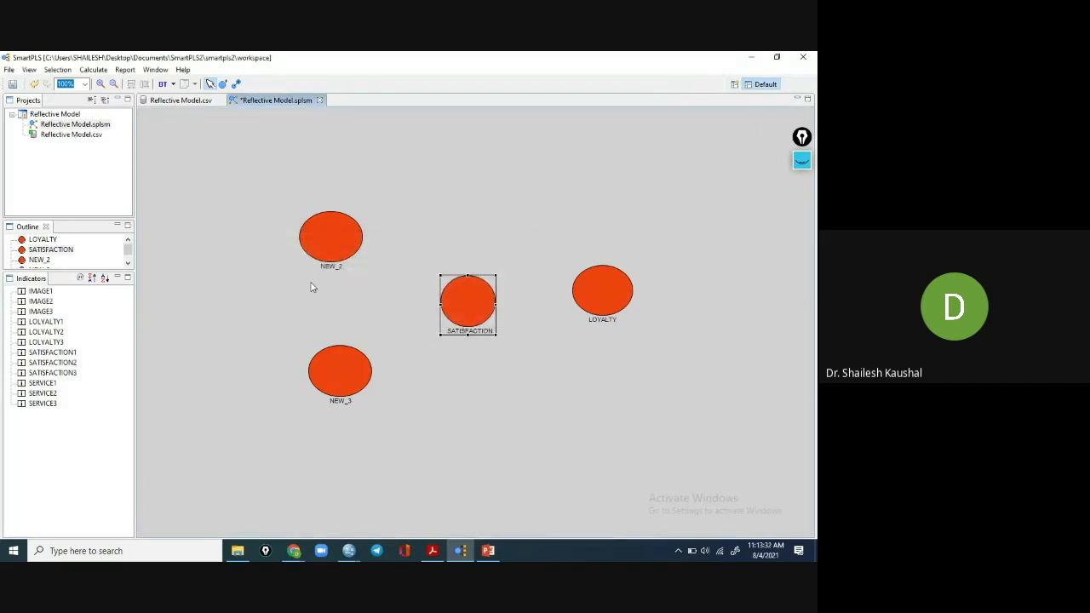
Rename the upper-left latent variable IMAGE, glancing at the reference model diagram in the PDF.
right_click(329, 238)
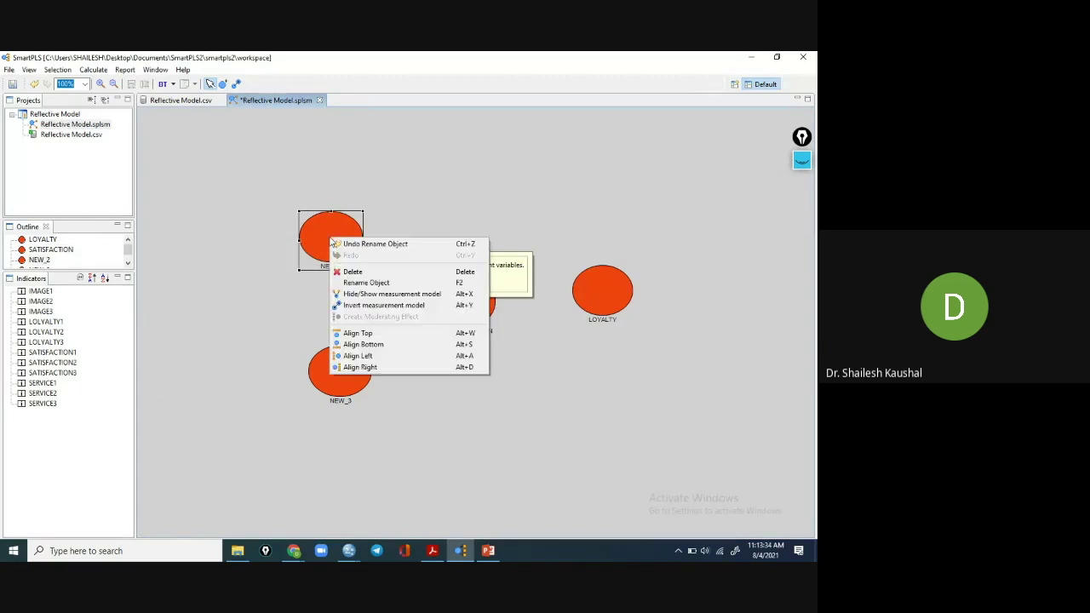
click(368, 284)
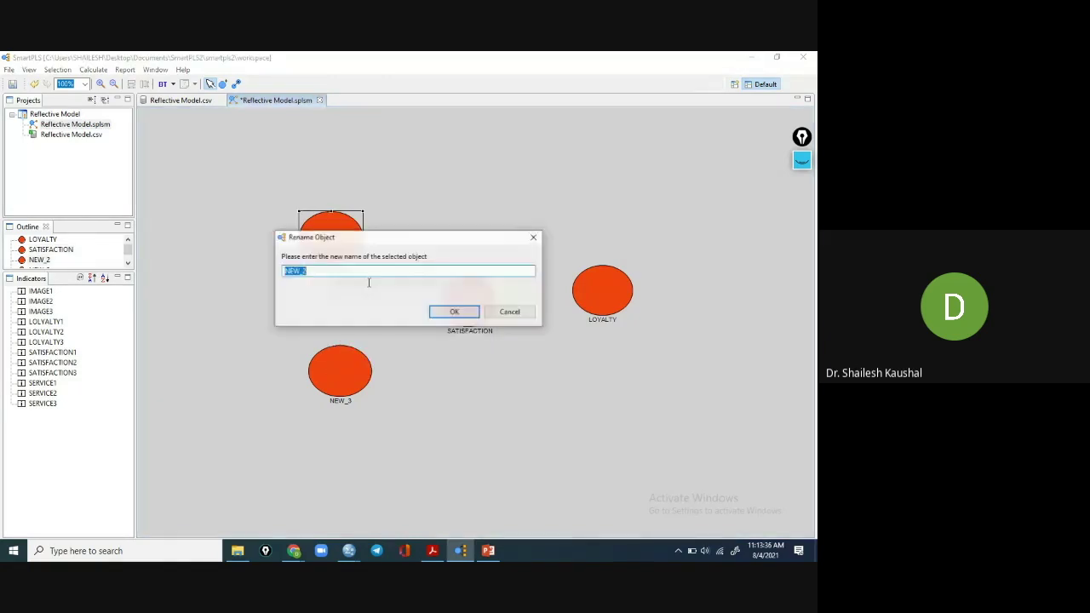
click(435, 551)
click(434, 552)
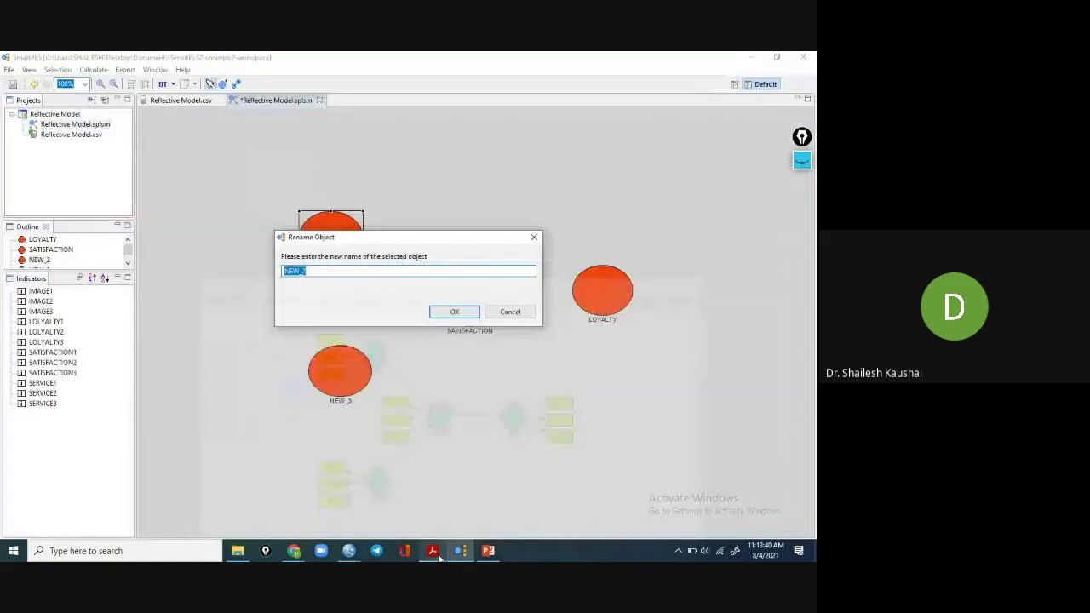
key(BackSpace)
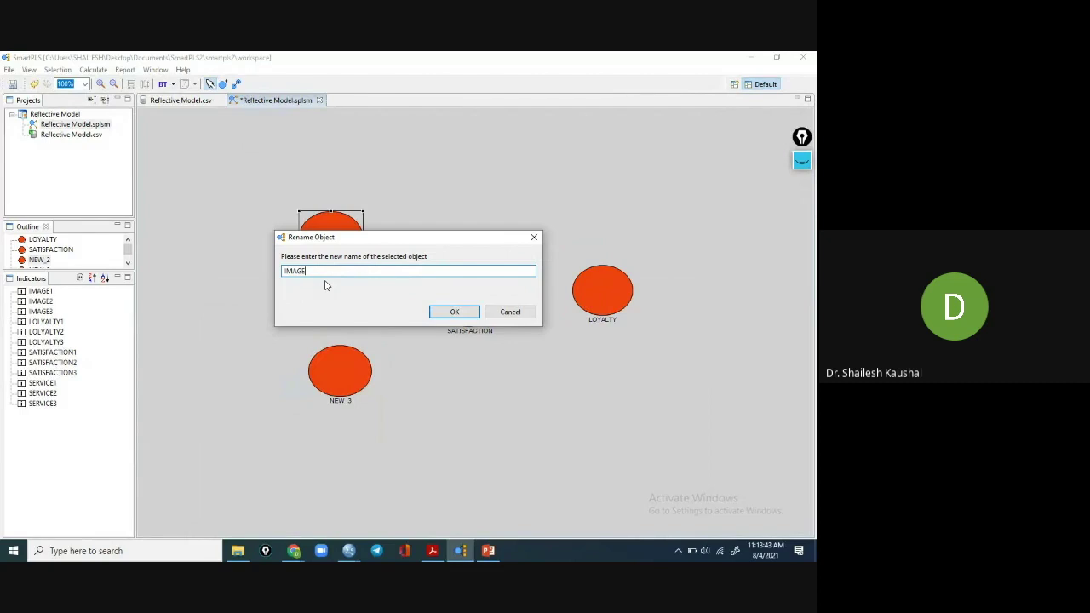
click(453, 311)
Rename the lower-left latent variable SERVICE and deselect it.
click(345, 378)
right_click(346, 376)
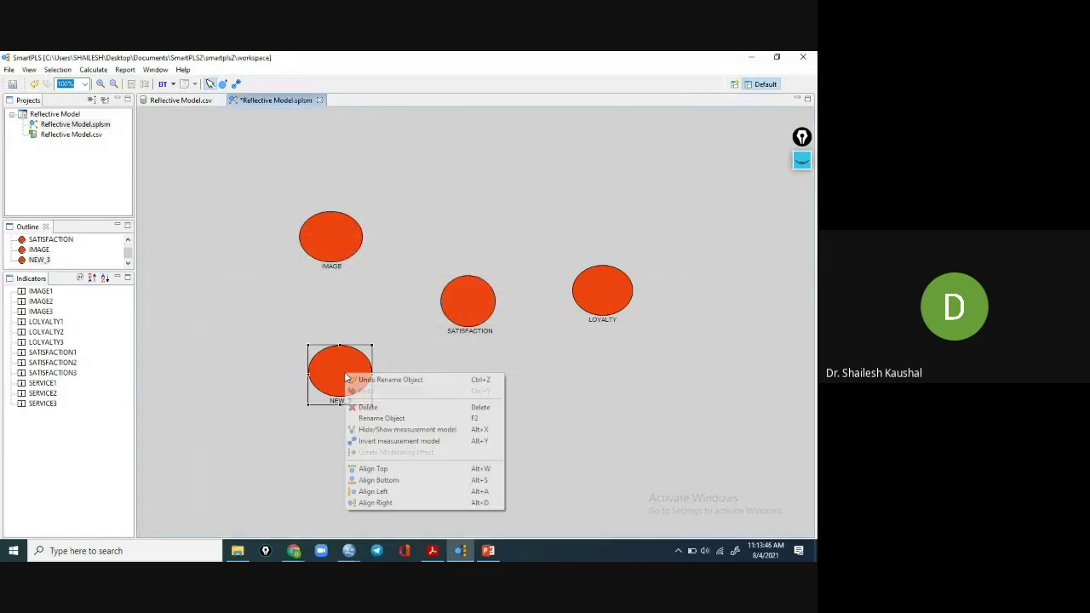
click(383, 419)
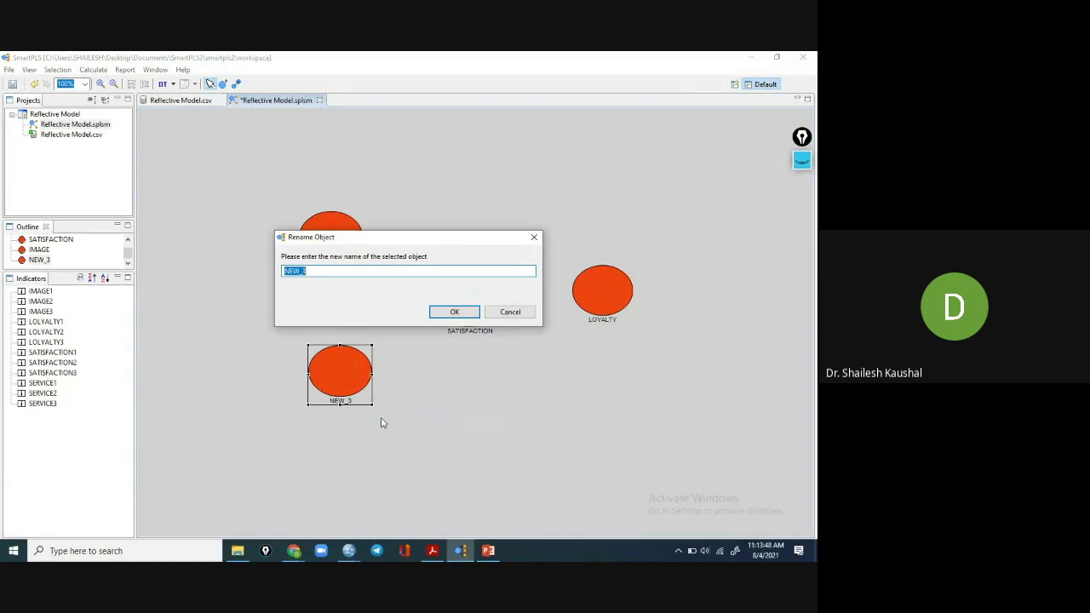
text(SERVICE)
click(454, 312)
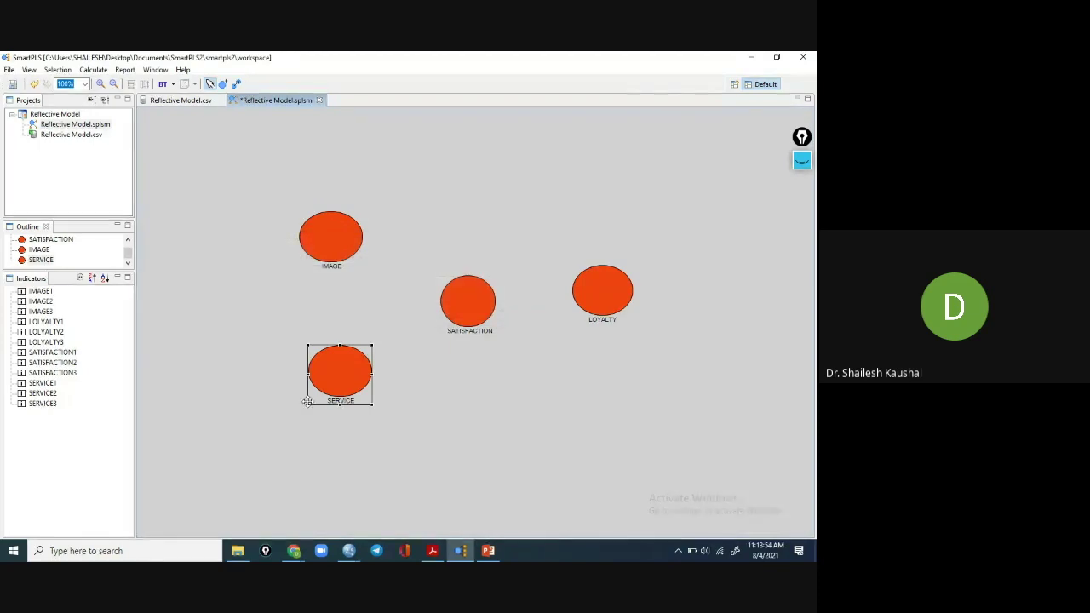
click(216, 407)
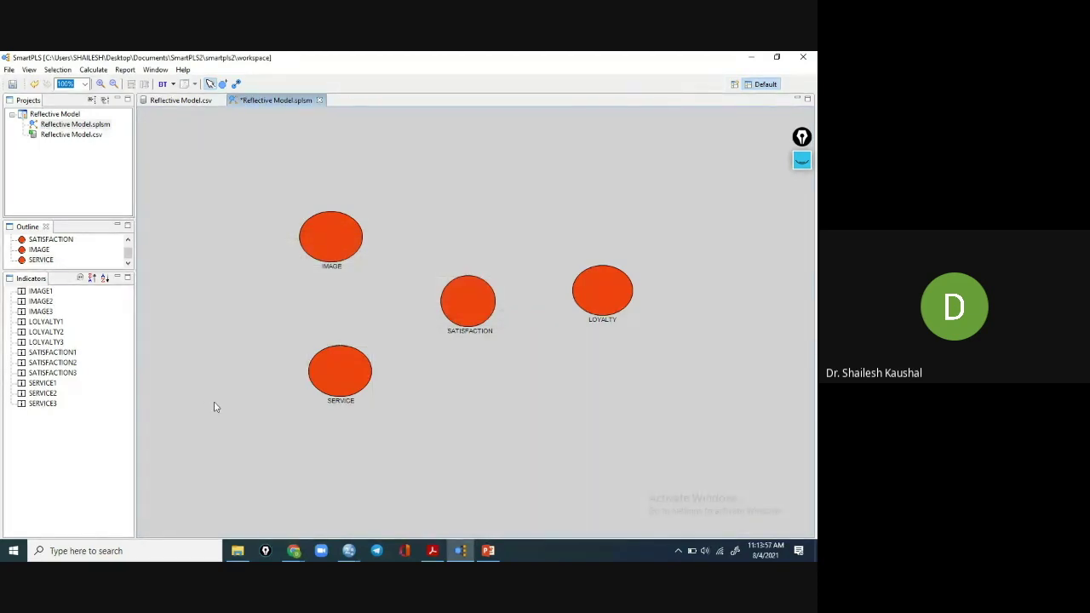
Assign the indicators IMAGE1, IMAGE2 and IMAGE3 to the IMAGE latent variable.
click(28, 294)
key(shift+Down)
key(shift+Down)
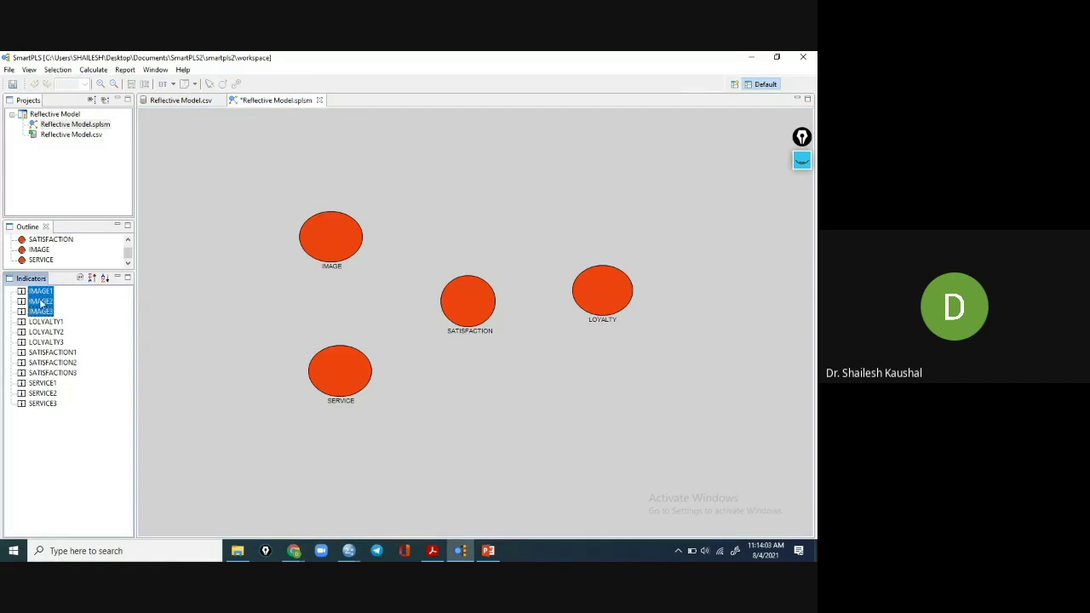
drag(41, 303, 326, 240)
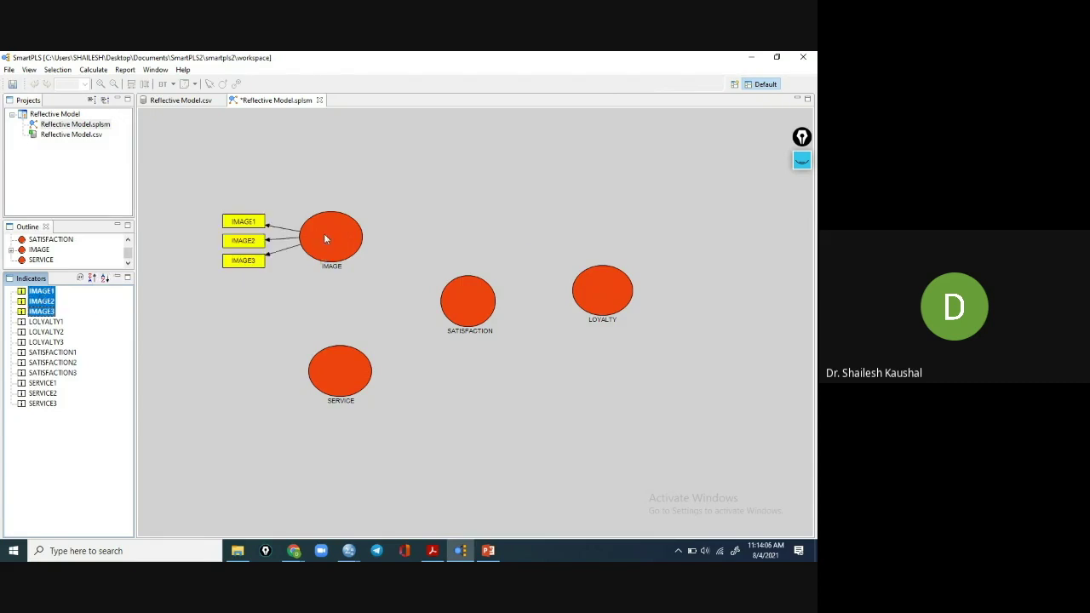
Assign the indicators LOLYALTY1, LOLYALTY2 and LOLYALTY3 to the LOYALTY latent variable.
click(55, 322)
key(shift+Down)
key(shift+Down)
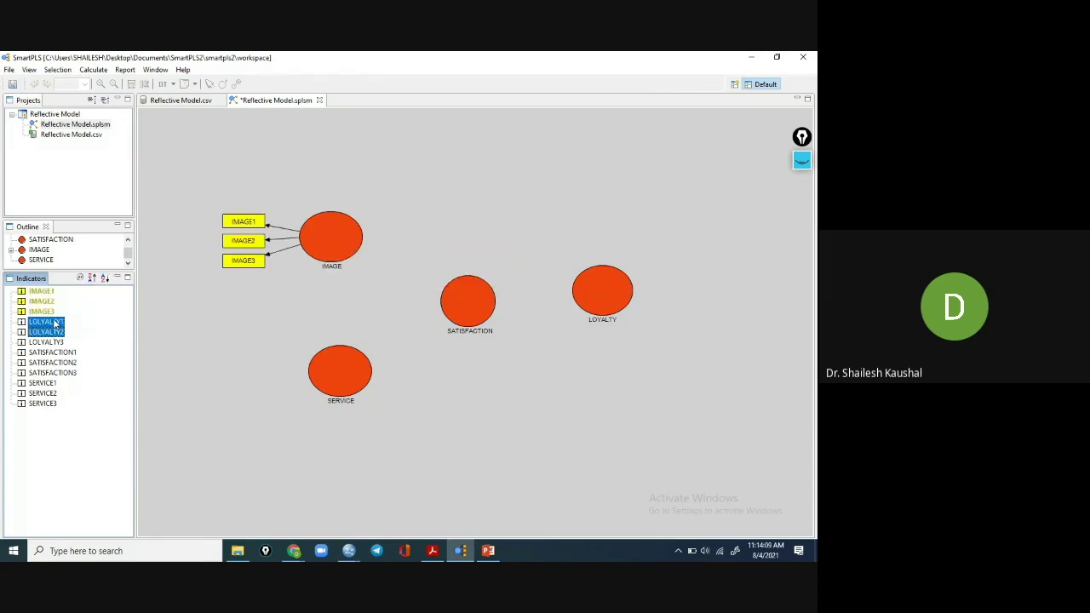
drag(55, 321, 629, 283)
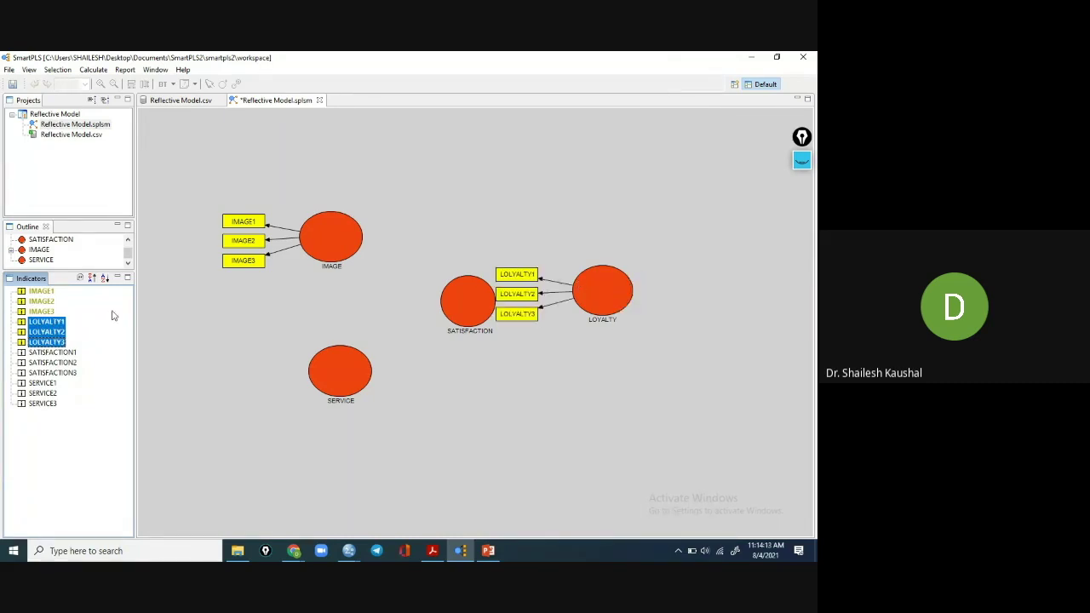
Assign the indicators SATISFACTION1, SATISFACTION2 and SATISFACTION3 to the SATISFACTION latent variable.
click(36, 352)
key(shift+Down)
key(shift+Down)
drag(41, 362, 459, 295)
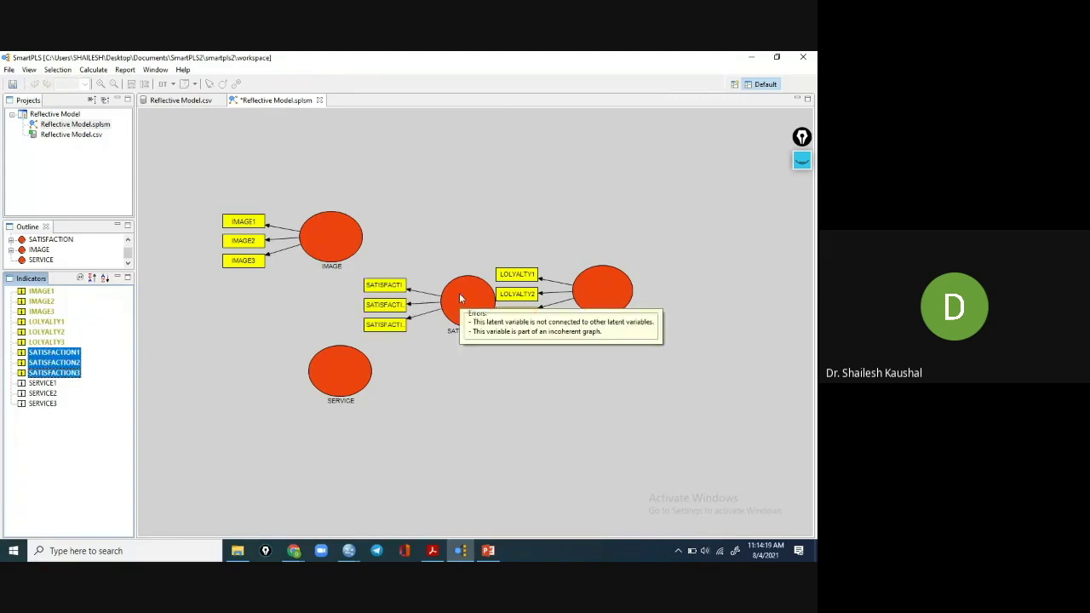
Assign the indicators SERVICE1, SERVICE2 and SERVICE3 to the SERVICE latent variable and return to the model canvas.
click(49, 385)
key(shift+Down)
key(shift+Down)
drag(47, 389, 335, 362)
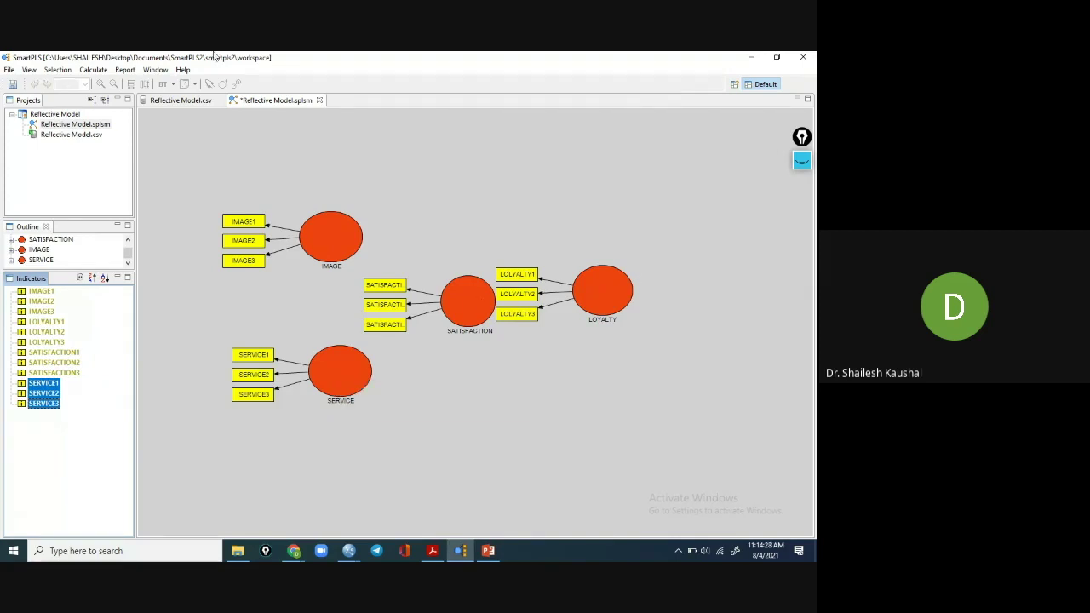
click(258, 103)
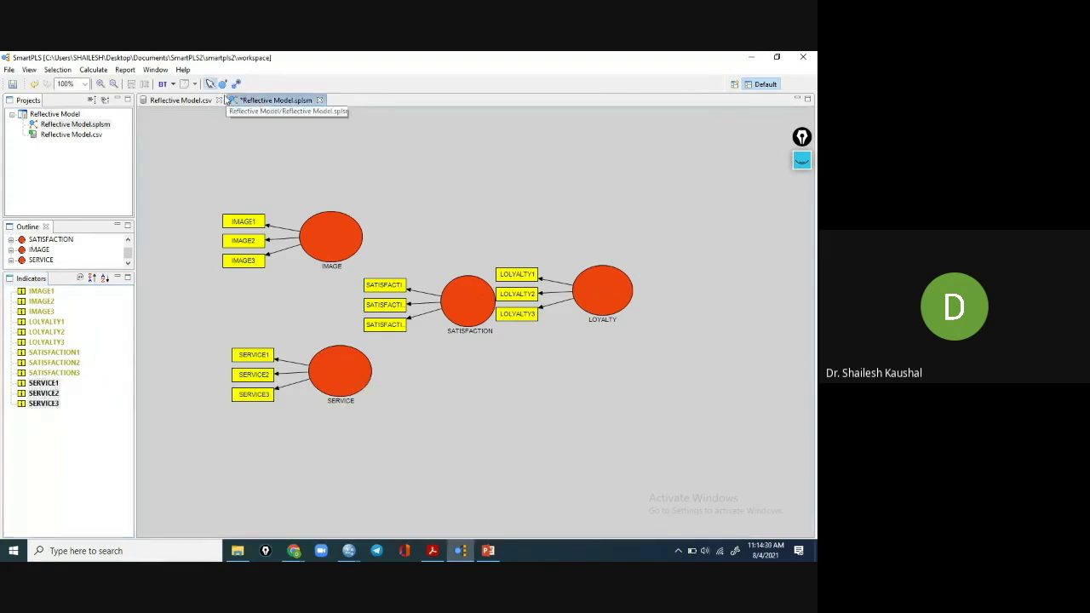
Align the LOYALTY indicators to the right of their latent variable and the SATISFACTION indicators above theirs.
right_click(609, 297)
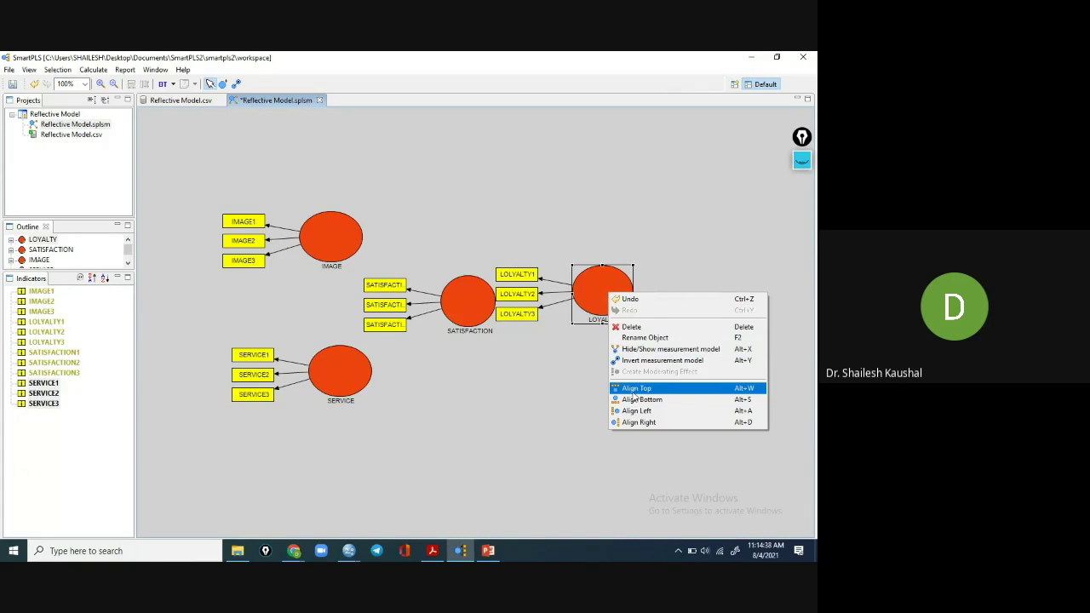
click(633, 390)
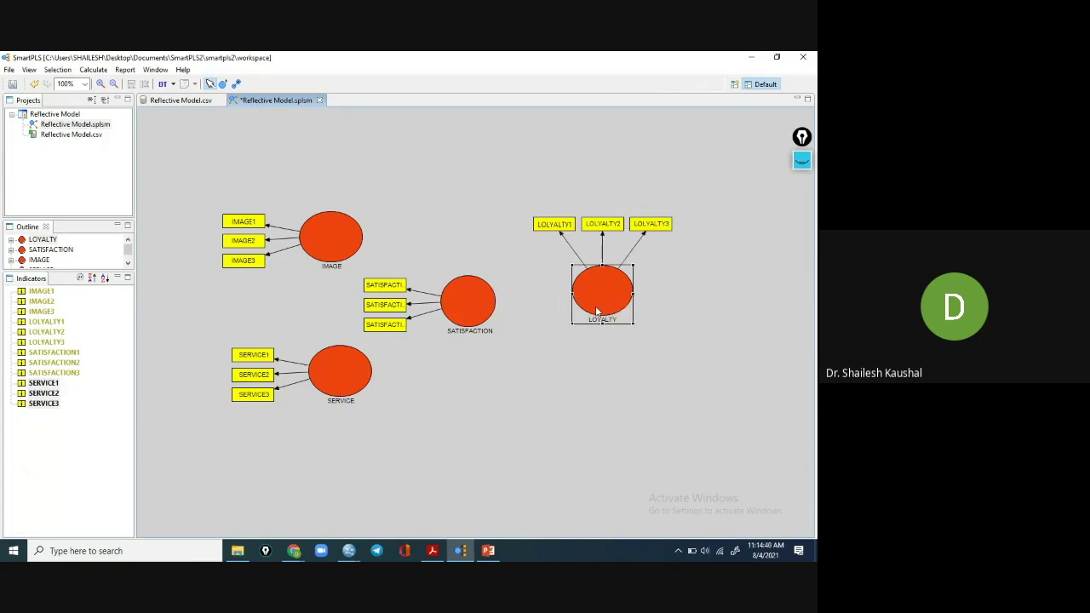
right_click(597, 309)
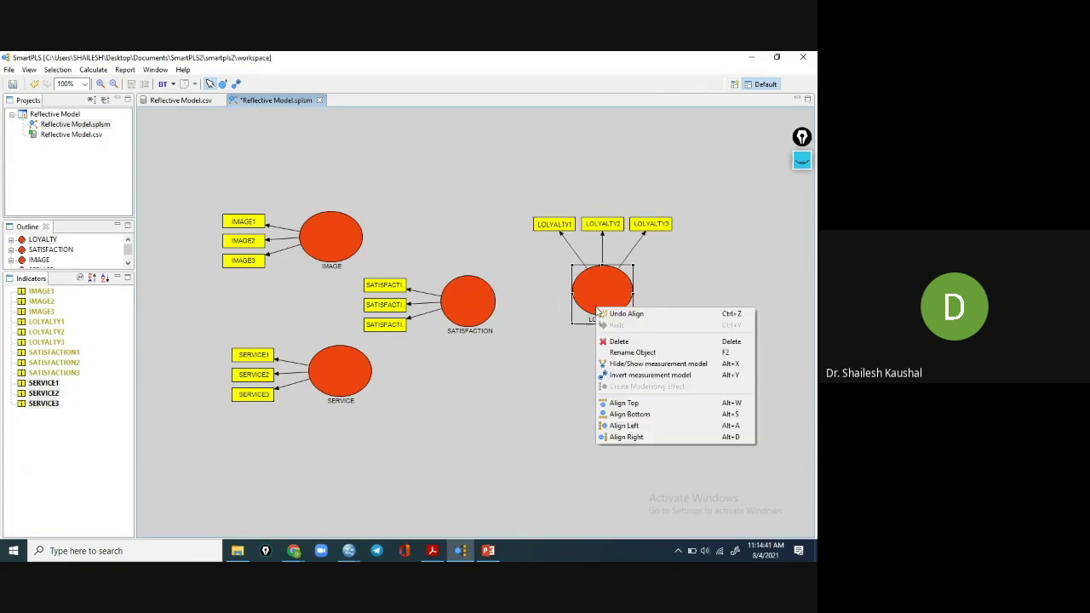
click(638, 438)
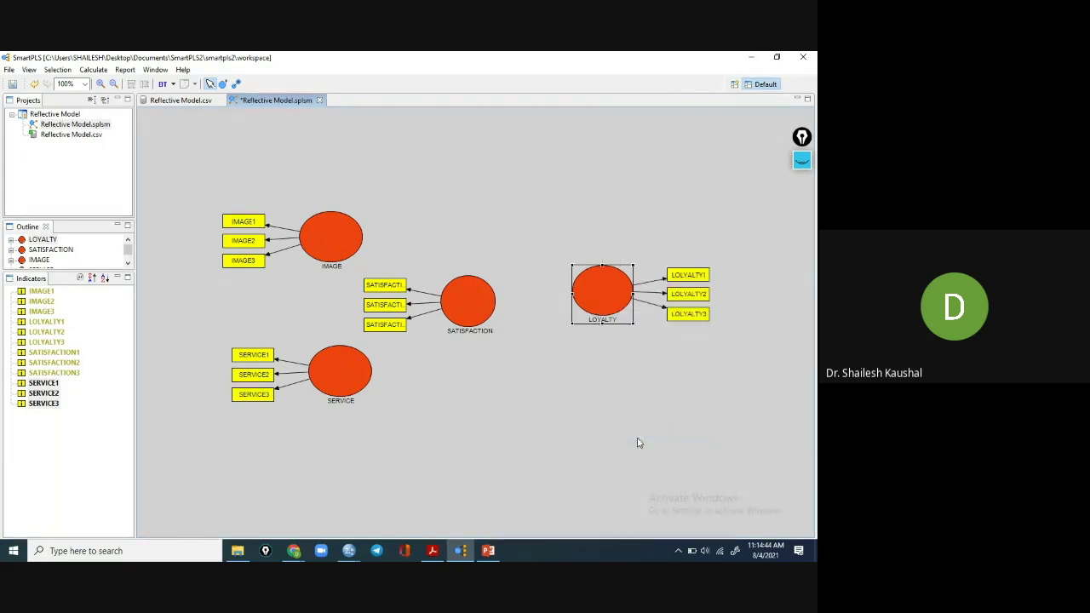
right_click(468, 292)
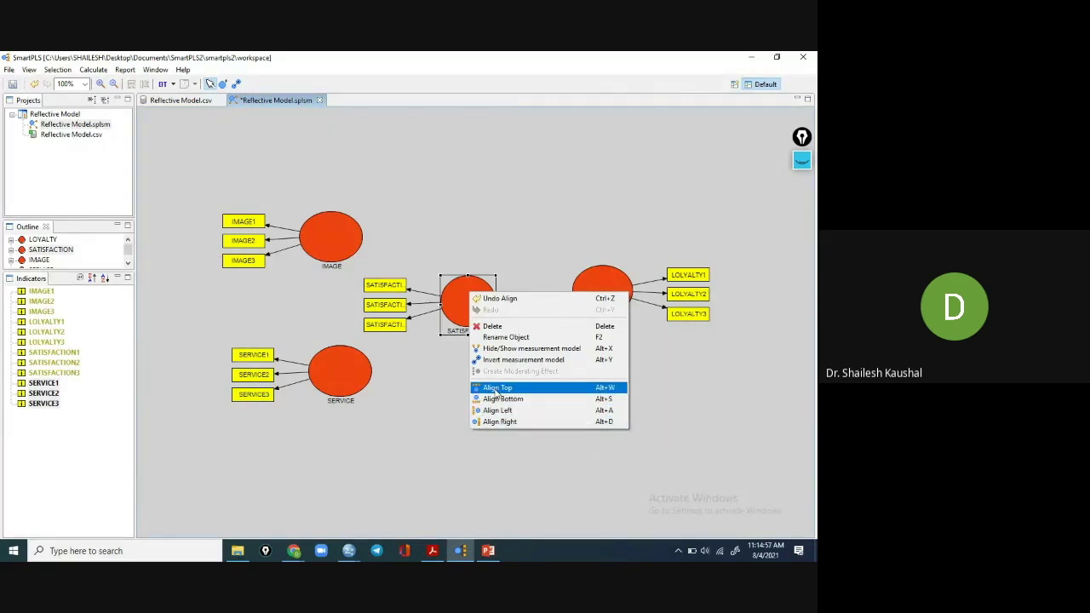
click(496, 390)
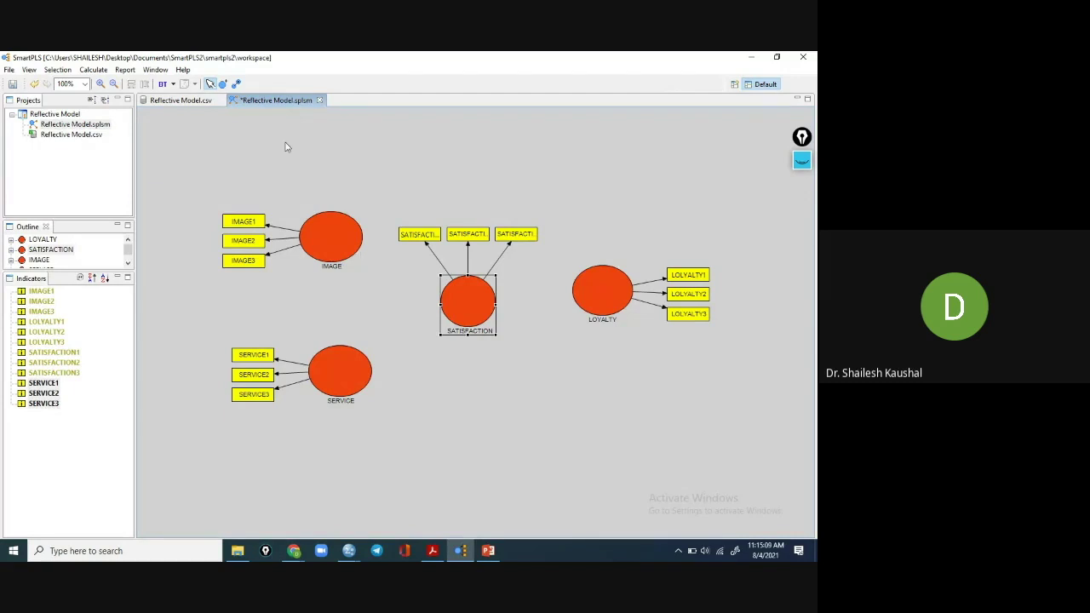
Draw structural paths from IMAGE to SATISFACTION, from SERVICE to SATISFACTION, and from SATISFACTION to LOYALTY.
click(237, 84)
click(359, 256)
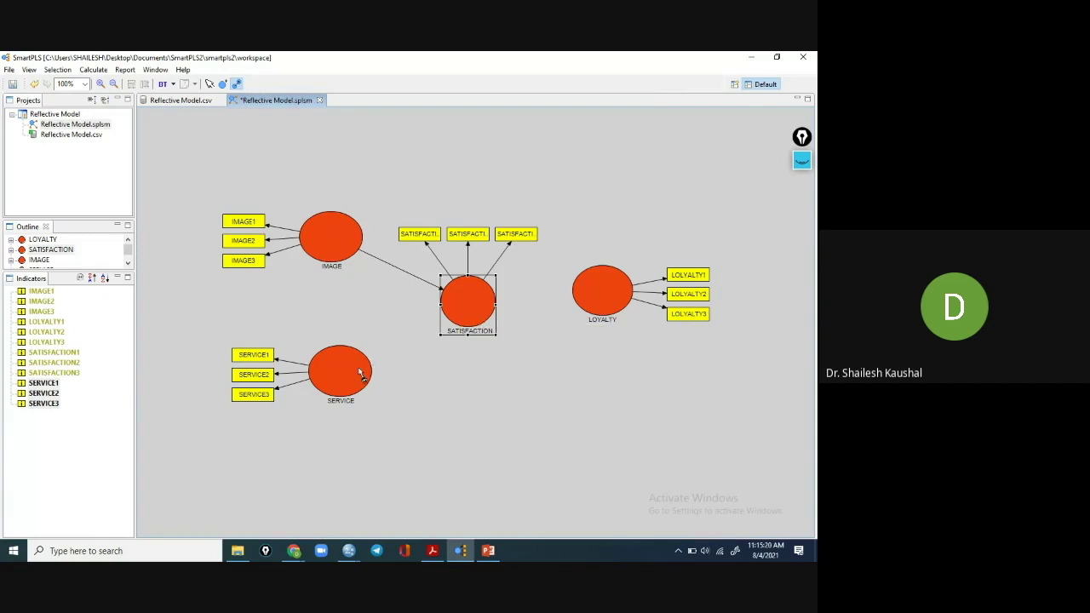
drag(361, 372, 467, 318)
drag(482, 304, 600, 292)
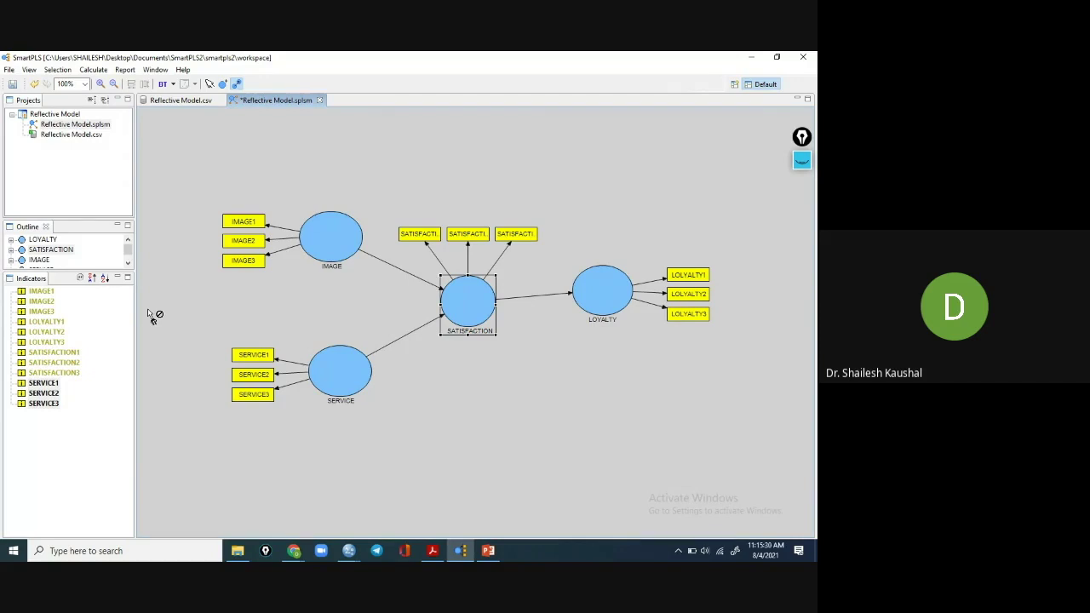
Export the path model diagram as a BMP image named KUK on the Desktop.
click(9, 70)
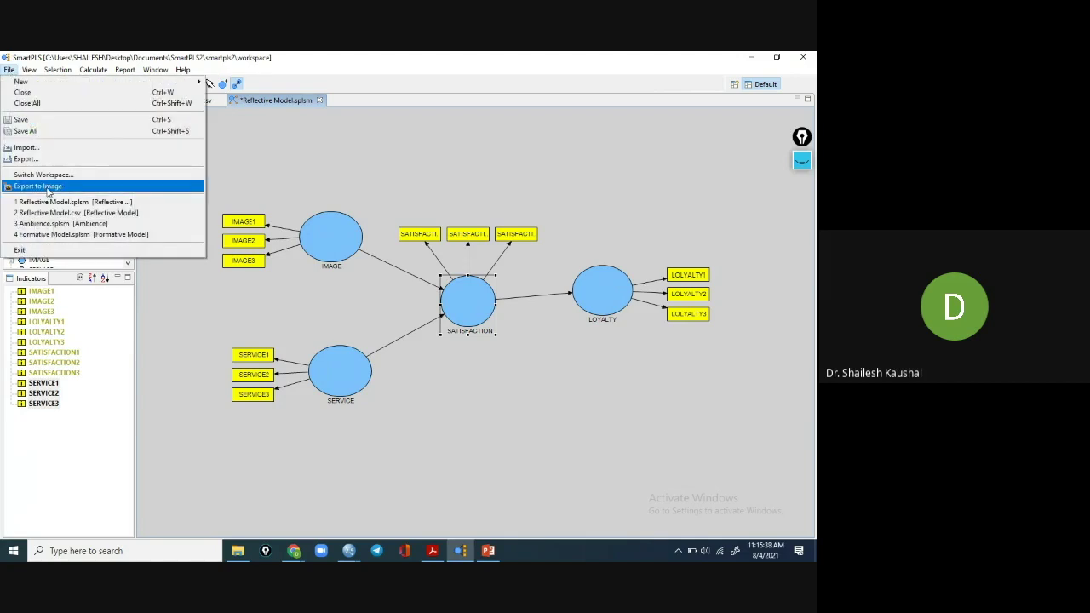
click(49, 187)
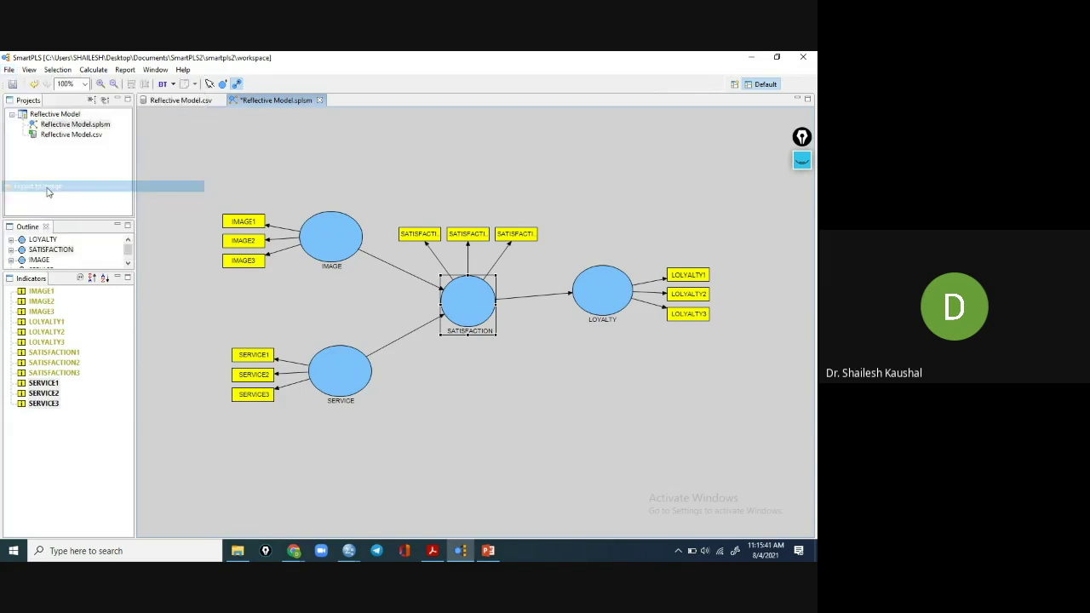
click(98, 270)
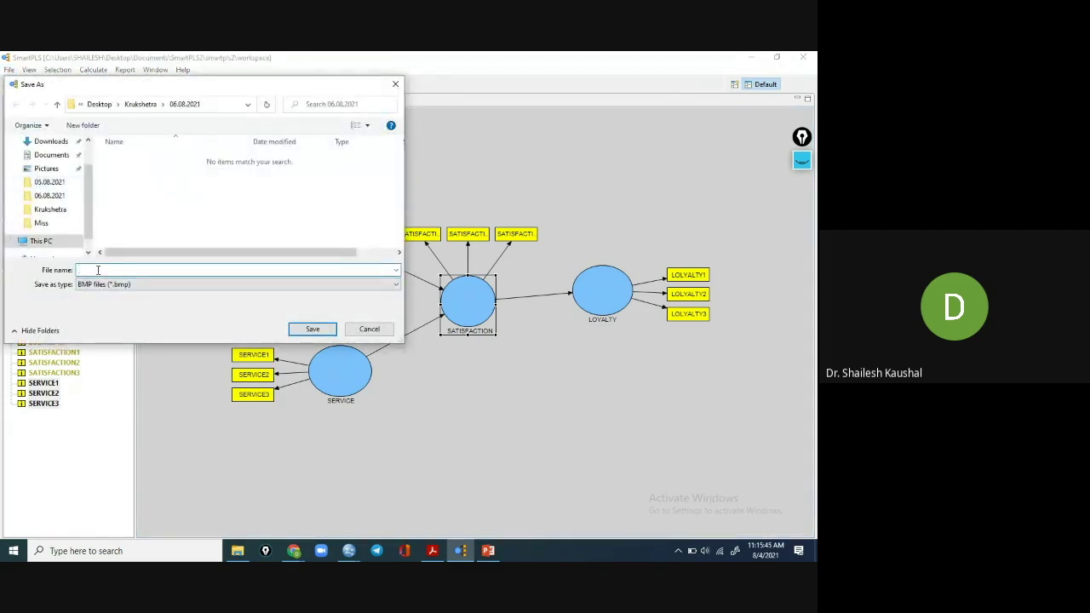
text(KUK)
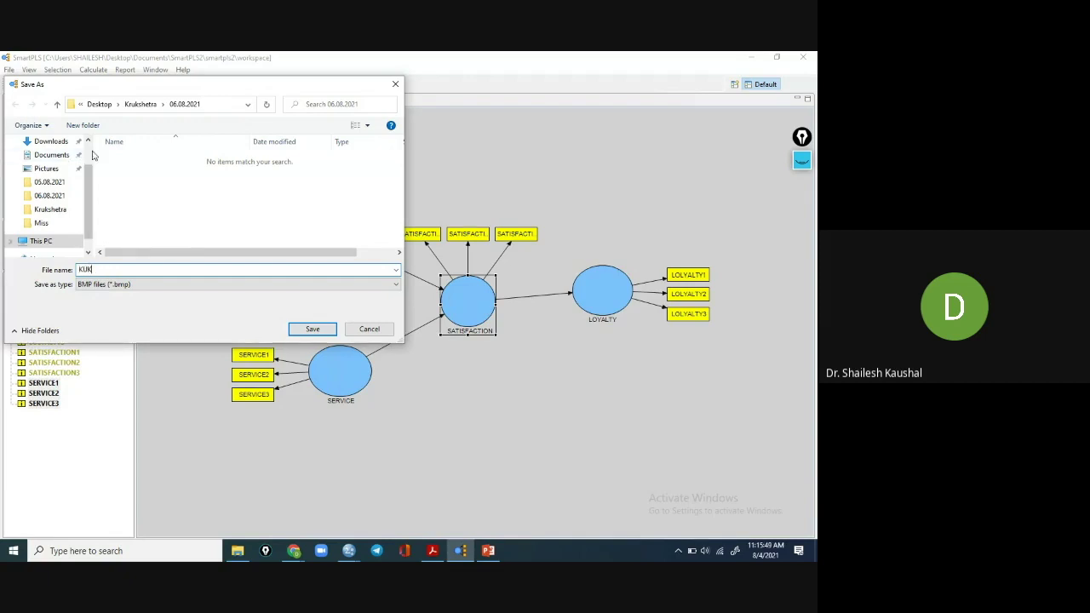
scroll(89, 155, up, 1)
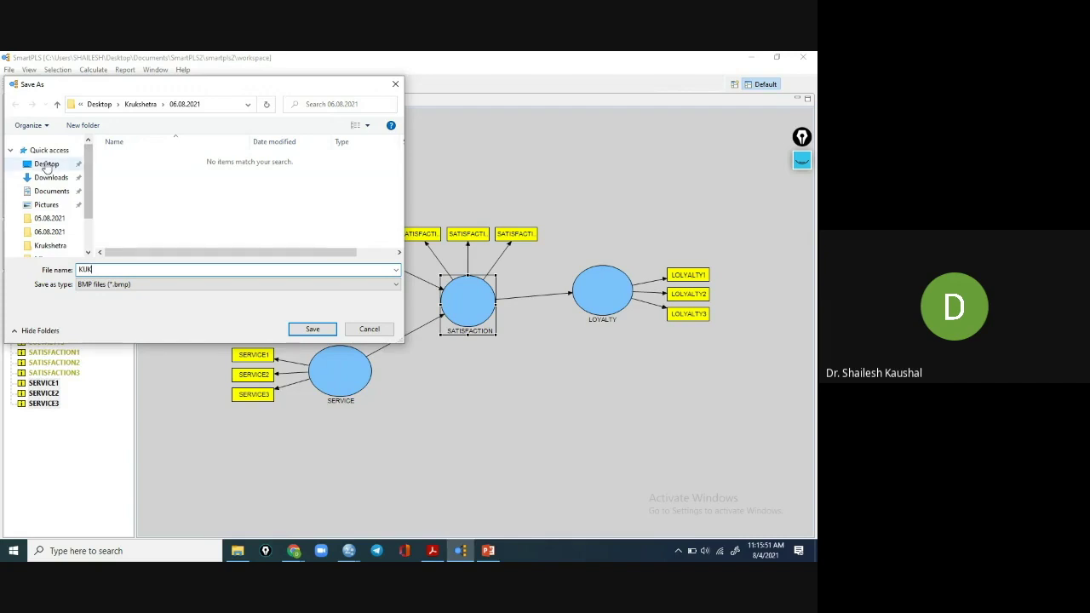
click(46, 165)
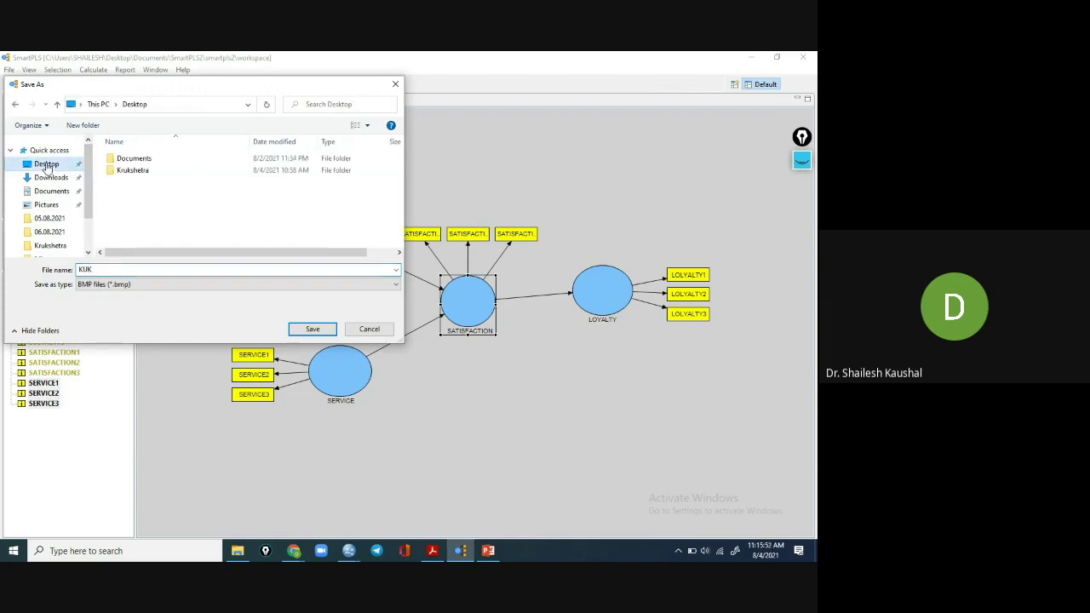
click(313, 330)
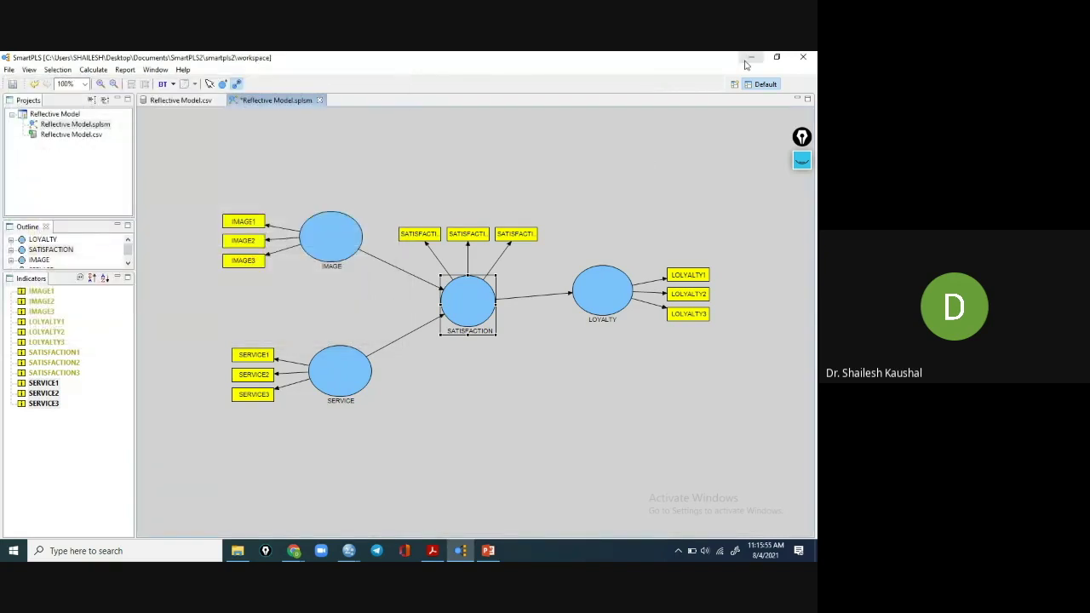
Move the exported KUK image to the middle of the desktop, open it to check the diagram, and close it.
click(750, 58)
click(751, 58)
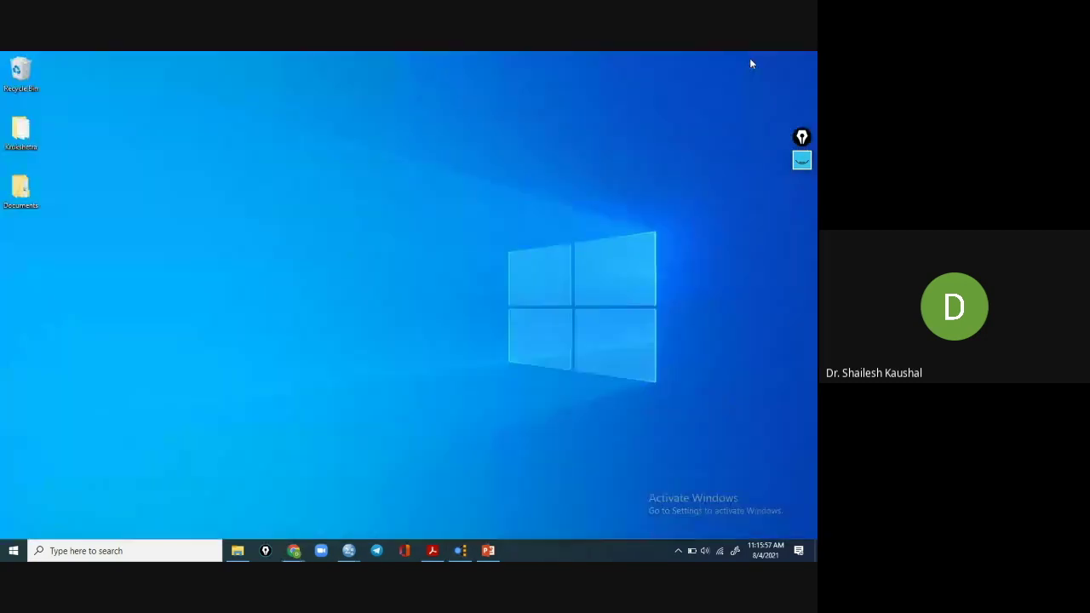
drag(26, 259, 403, 213)
double_click(405, 195)
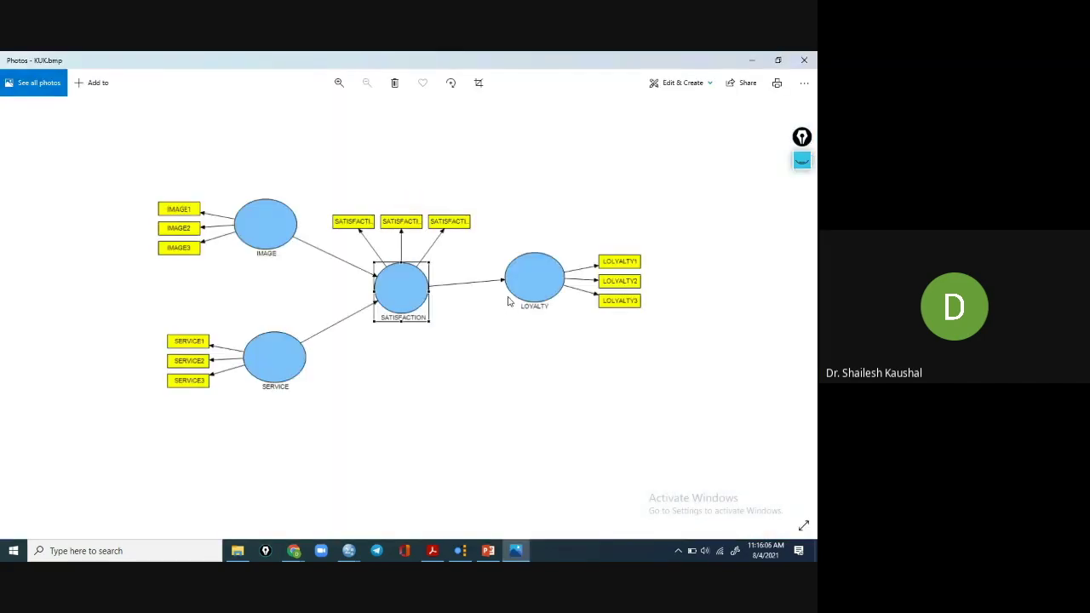
click(811, 60)
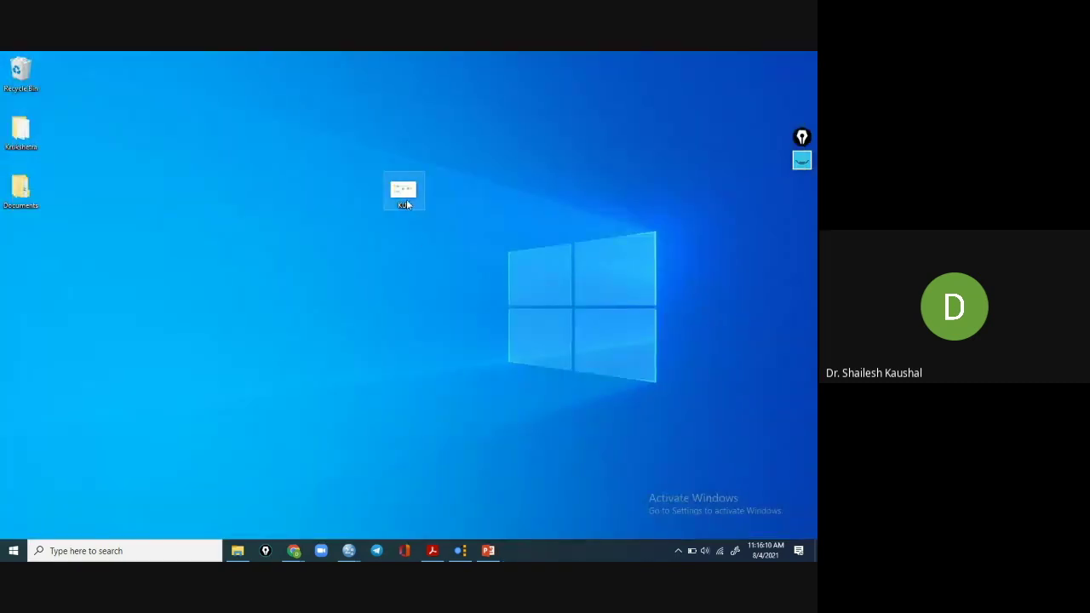
Delete the KUK image from the desktop and switch back to SmartPLS.
right_click(405, 195)
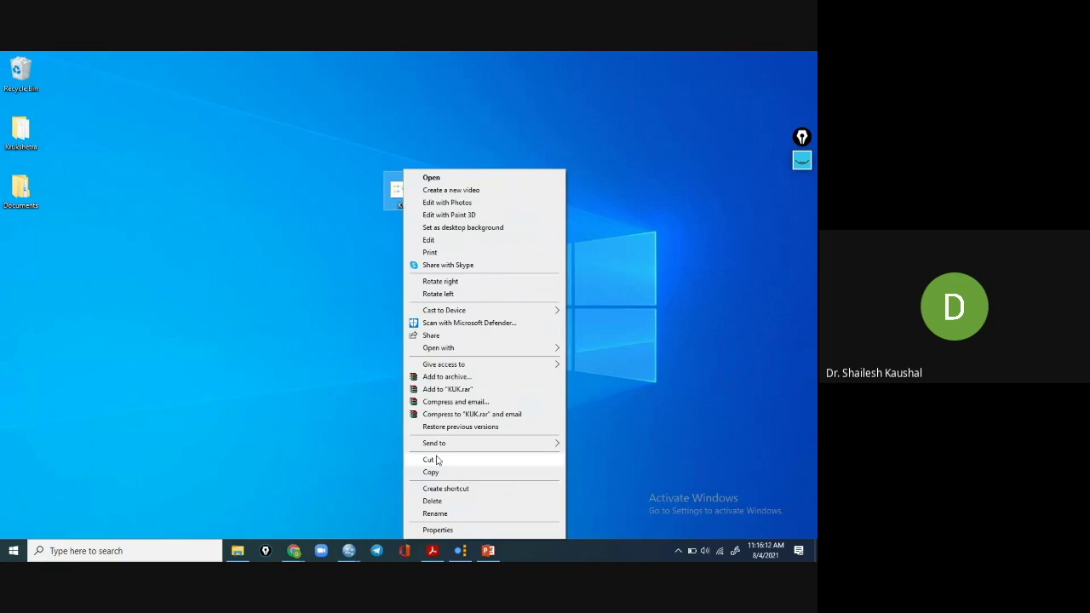
click(430, 501)
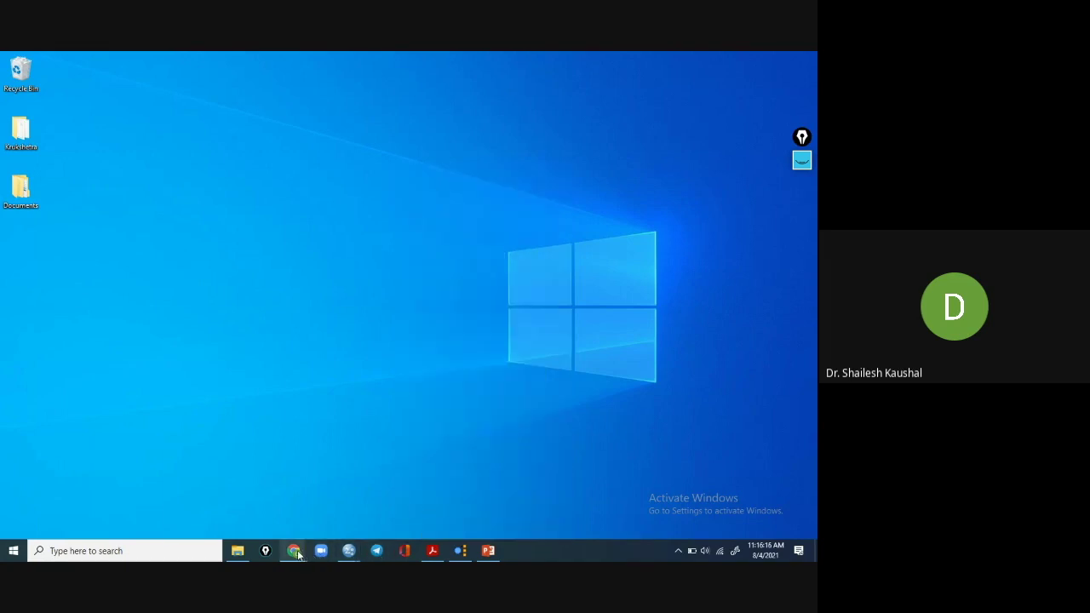
click(458, 552)
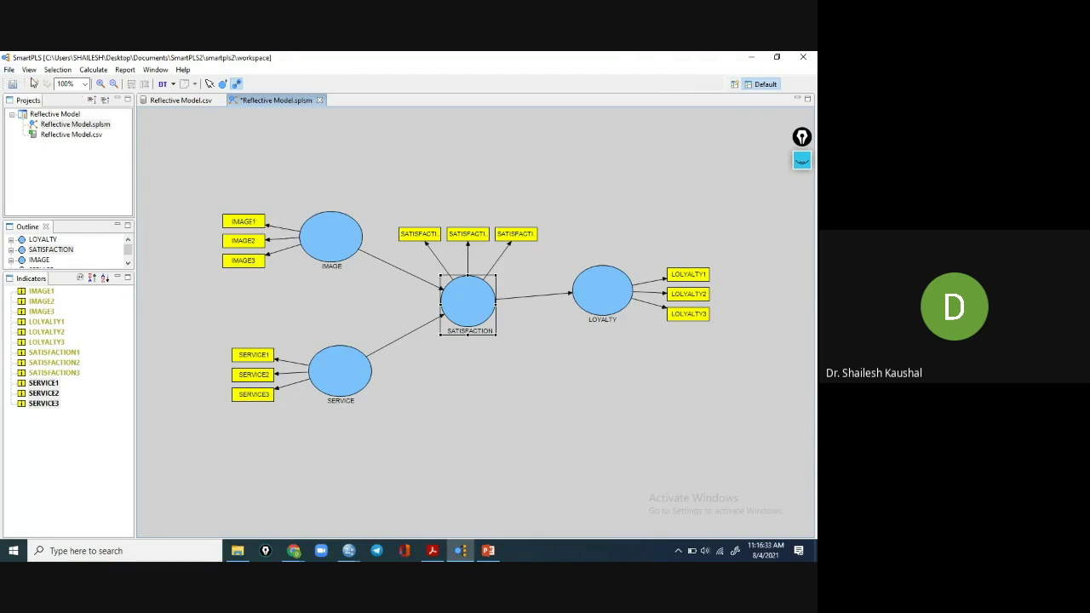
Delete the LOYALTY, SATISFACTION, IMAGE and SERVICE latent variables from the model canvas in selection mode.
click(210, 85)
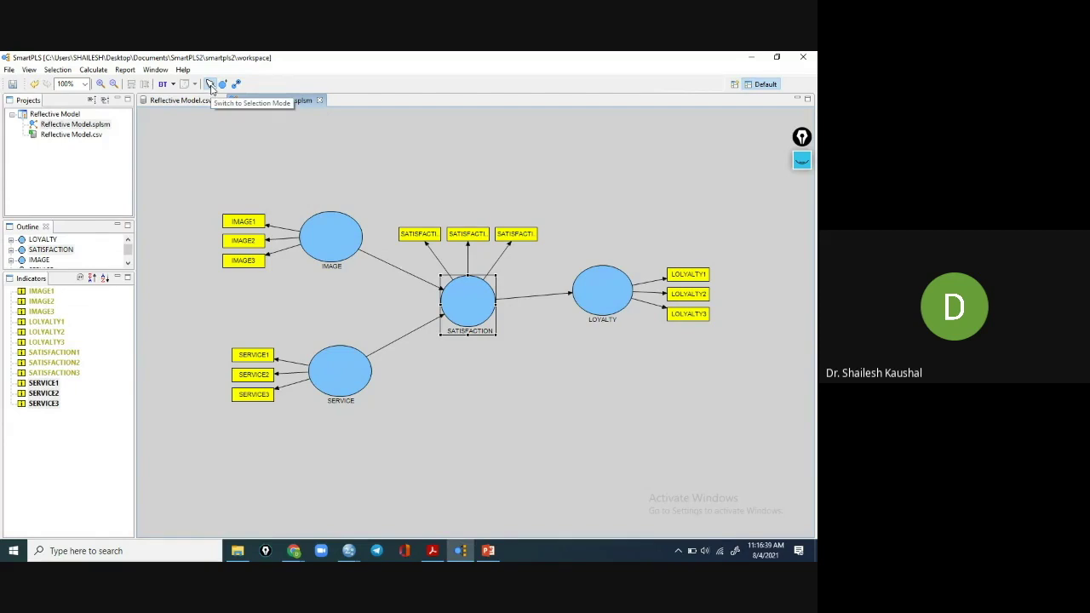
right_click(599, 296)
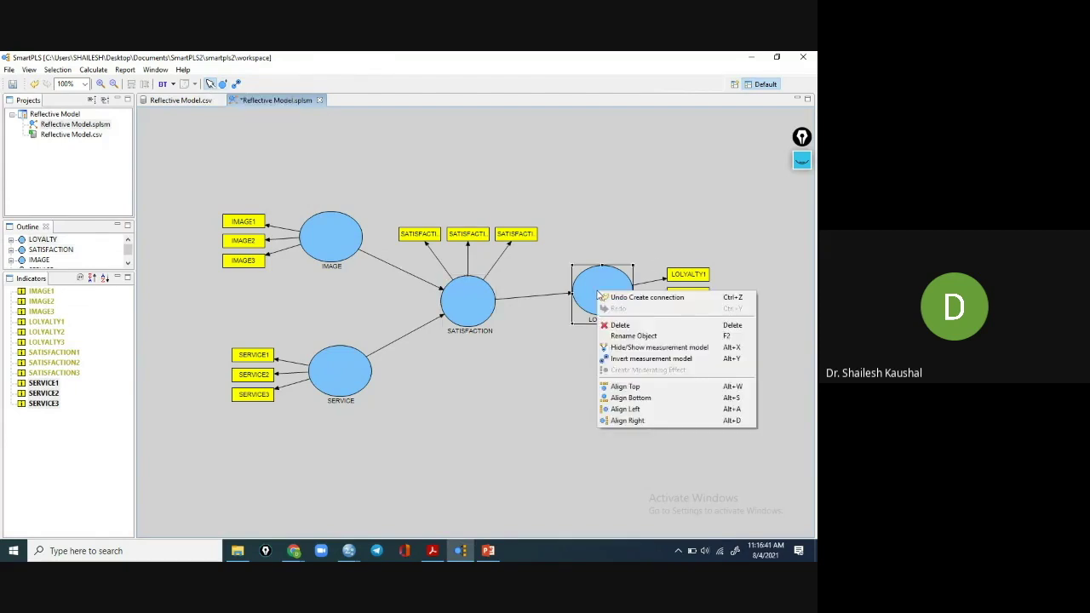
click(622, 327)
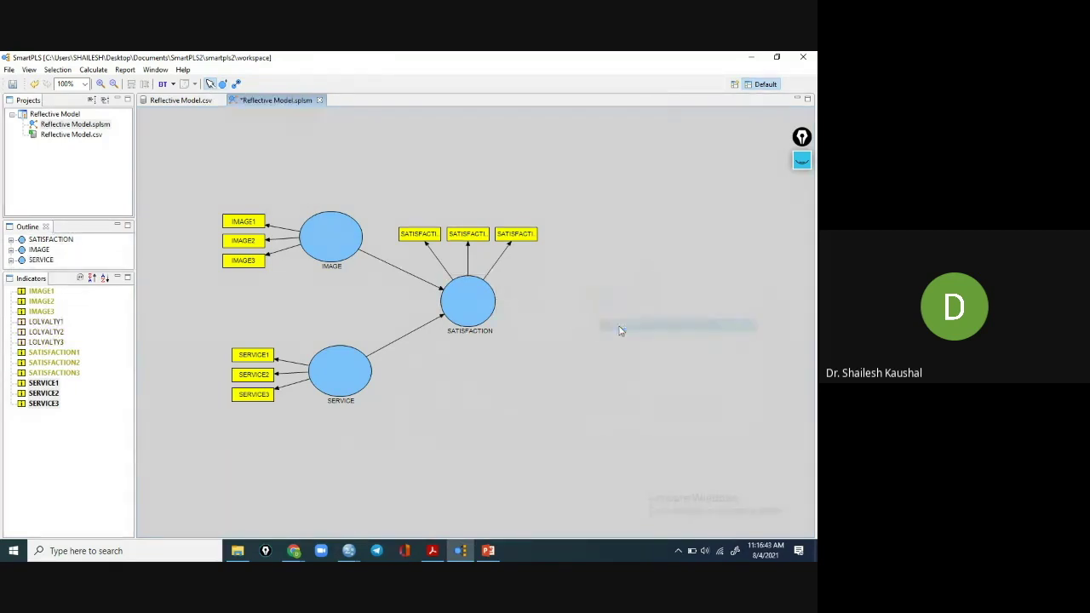
right_click(468, 307)
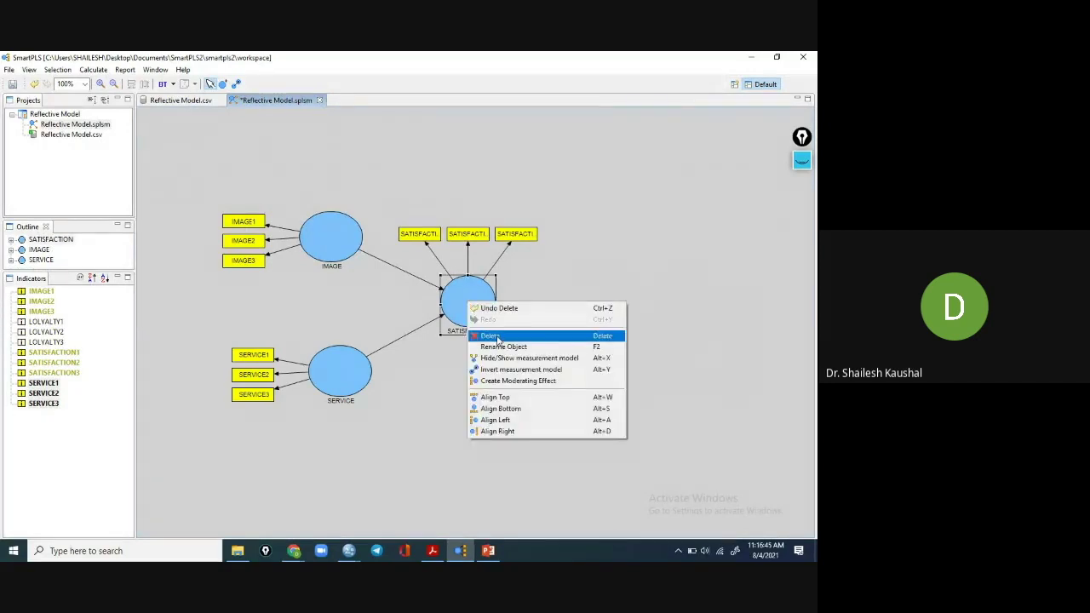
click(497, 338)
right_click(325, 231)
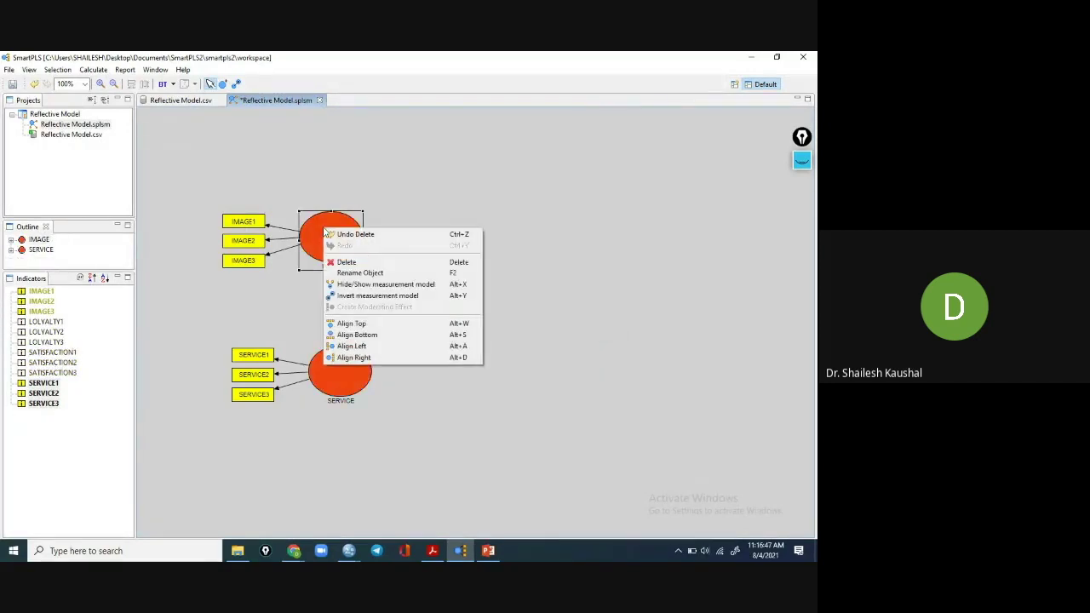
click(361, 263)
right_click(342, 365)
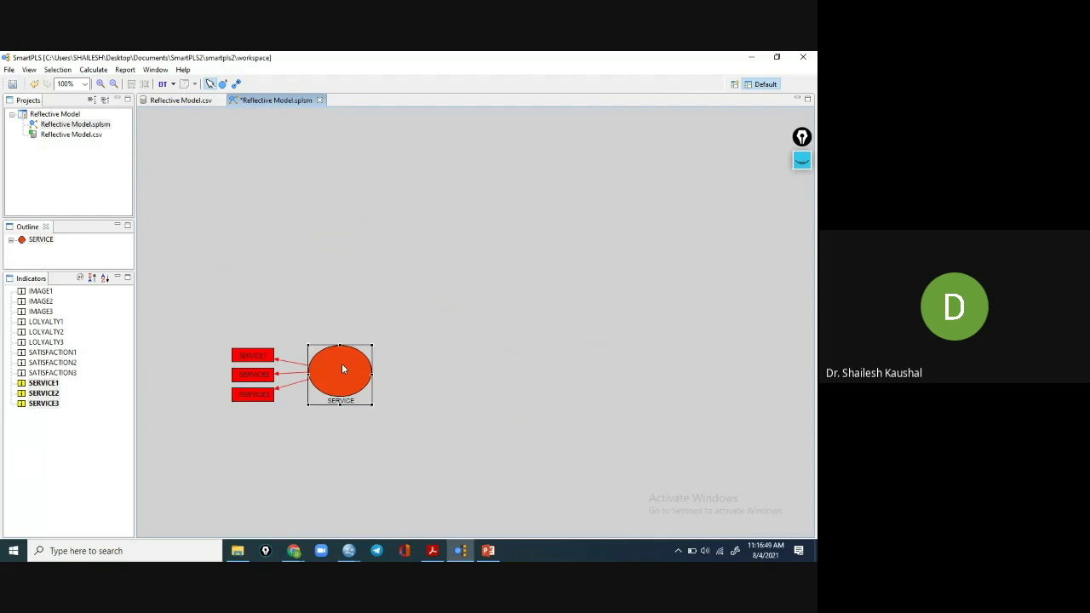
click(364, 398)
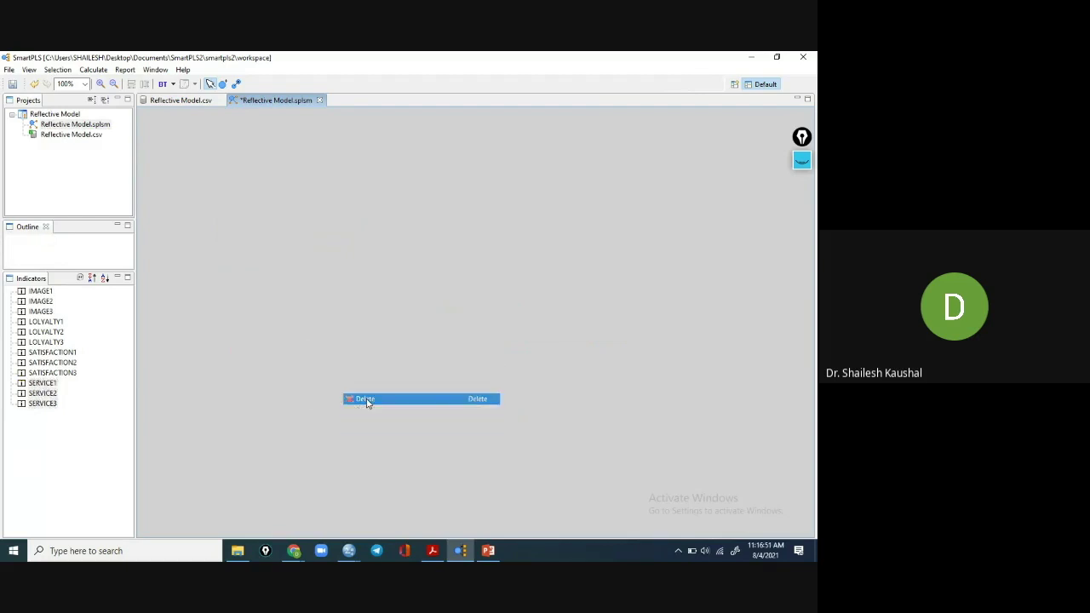
click(60, 189)
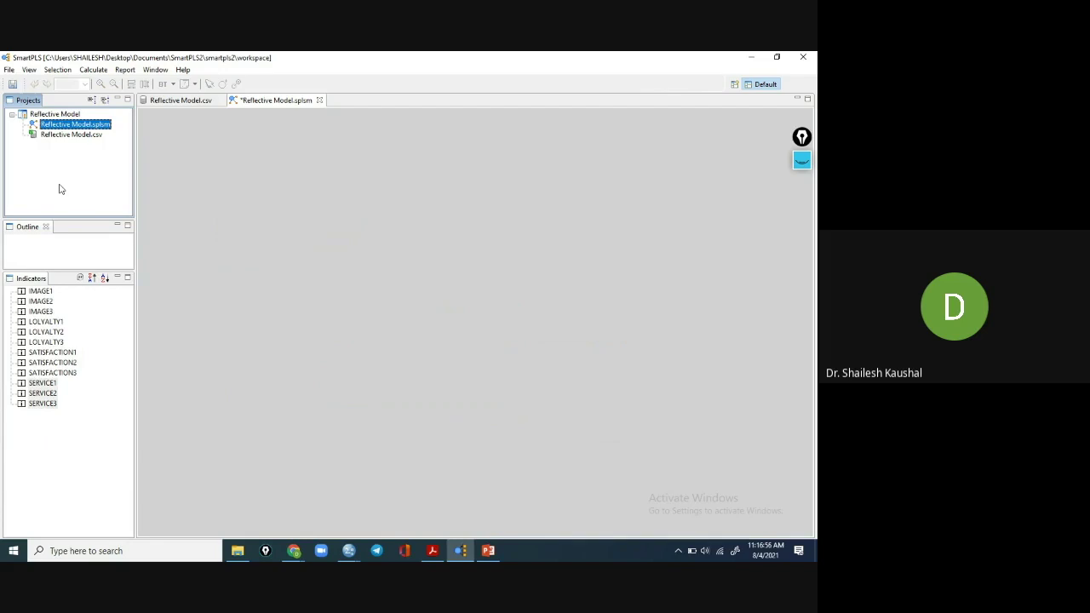
click(9, 73)
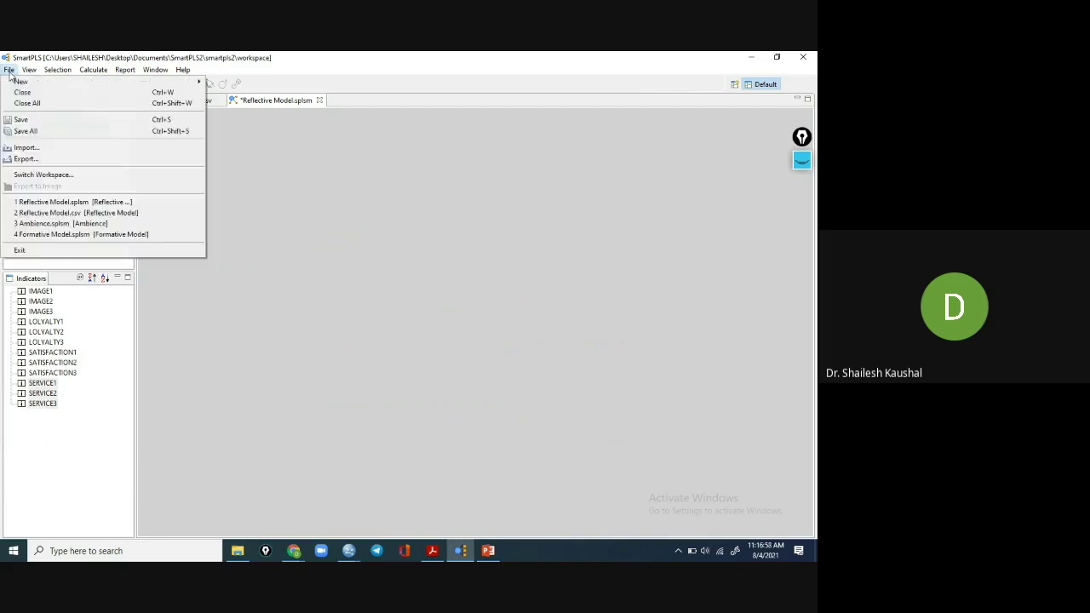
mouse_move(57, 70)
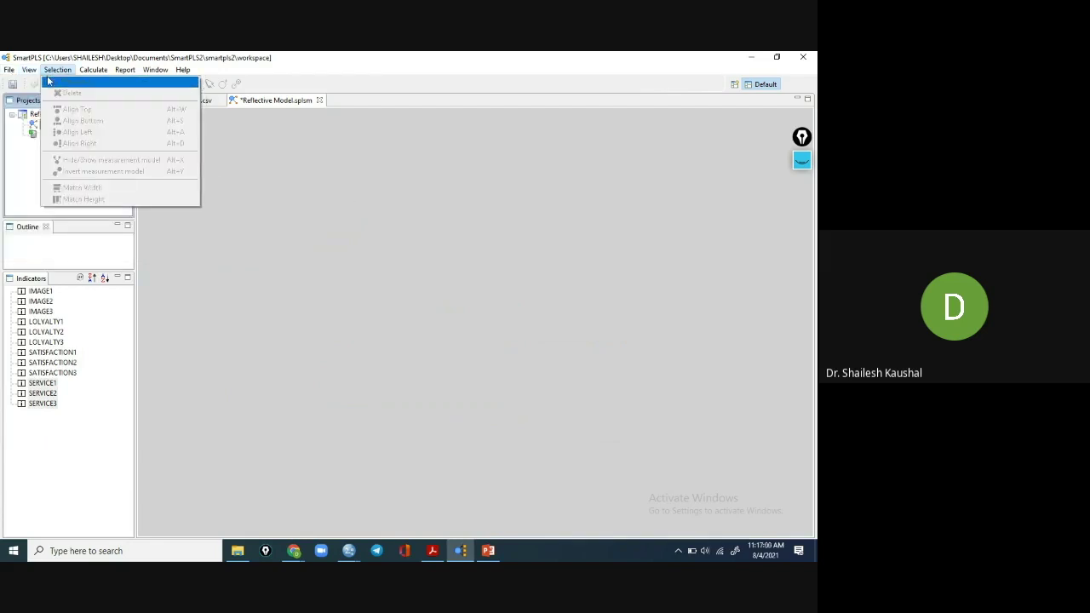
mouse_move(9, 72)
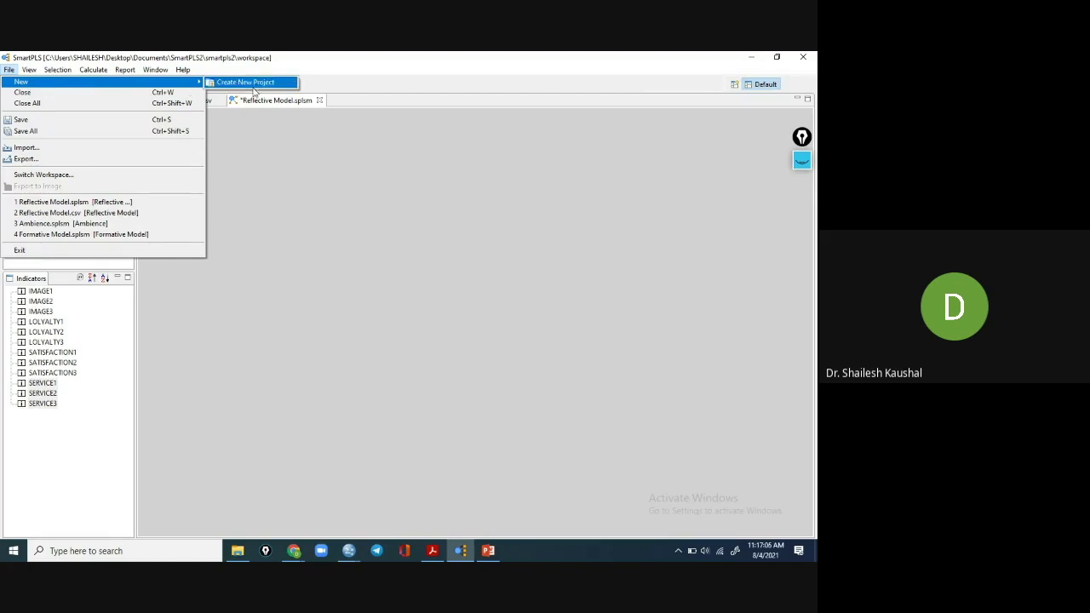
click(270, 83)
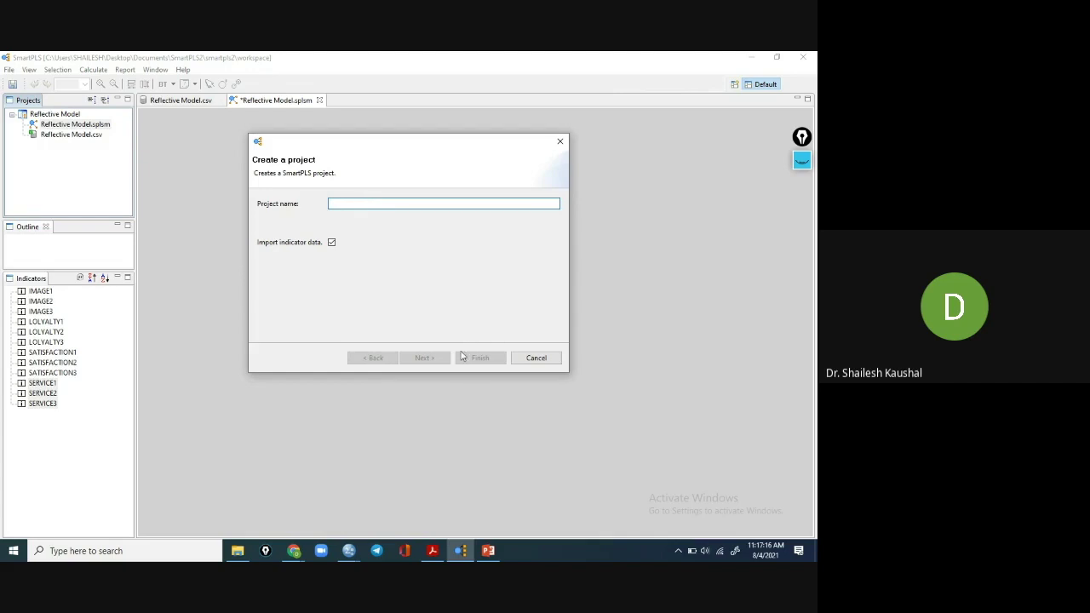
click(562, 144)
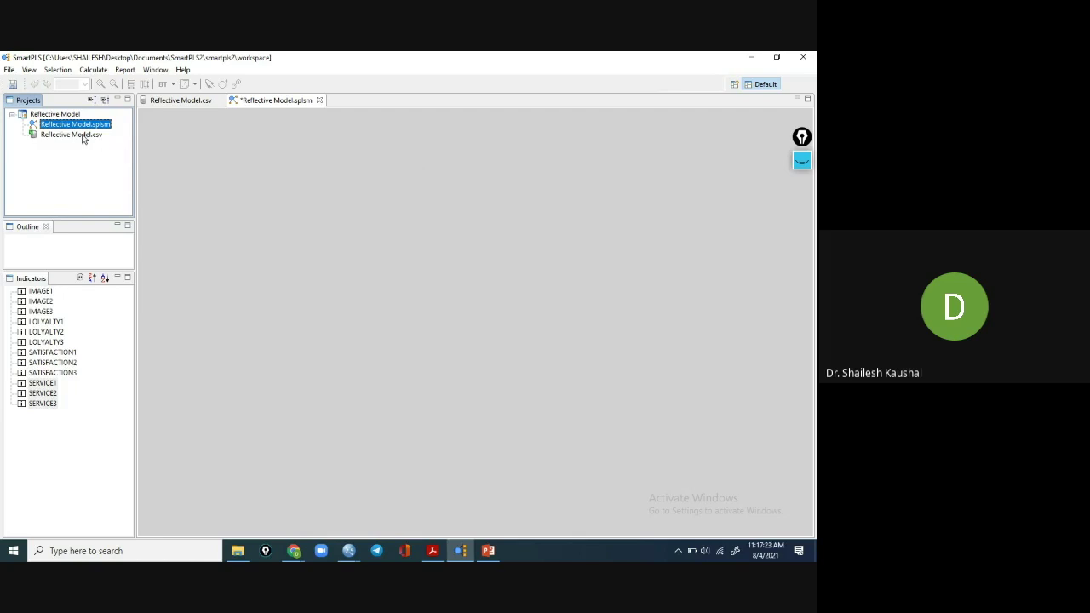
Open Reflective Model.csv from the project and examine its indicator data from the first to the last preview row.
click(13, 115)
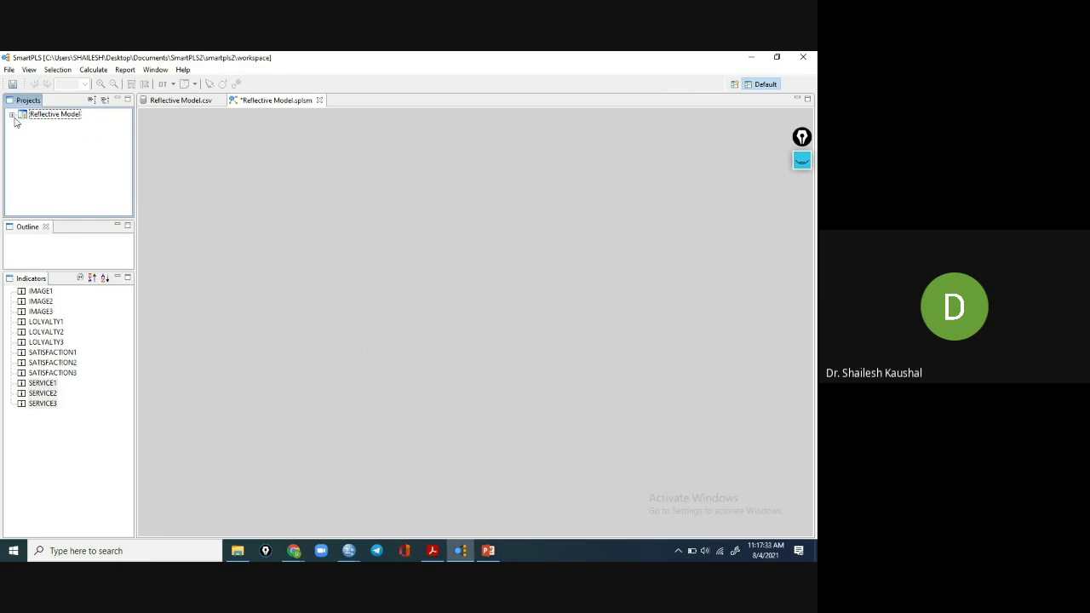
click(13, 116)
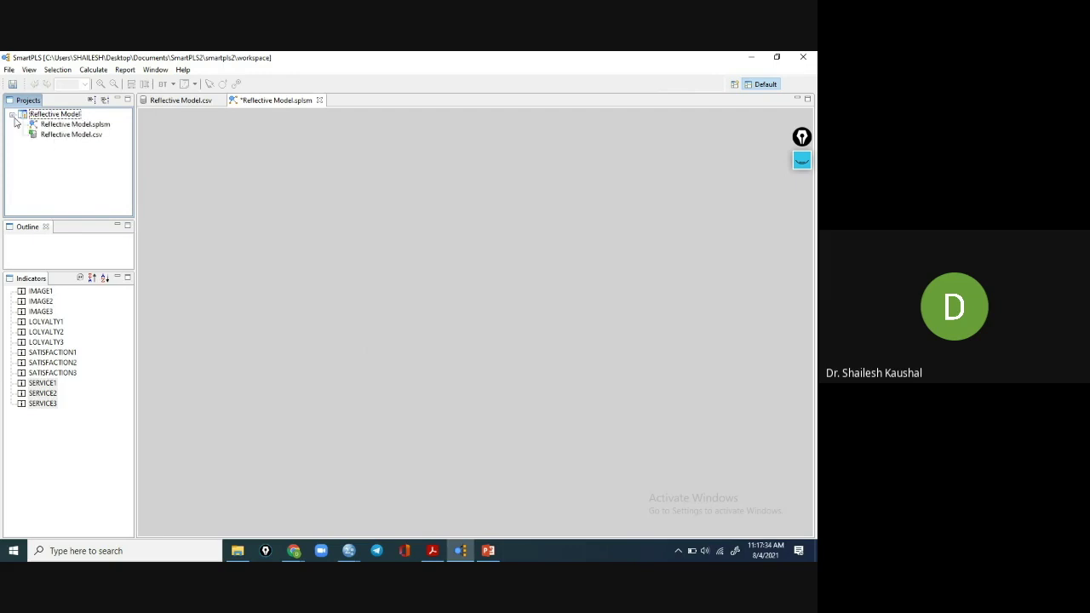
click(64, 125)
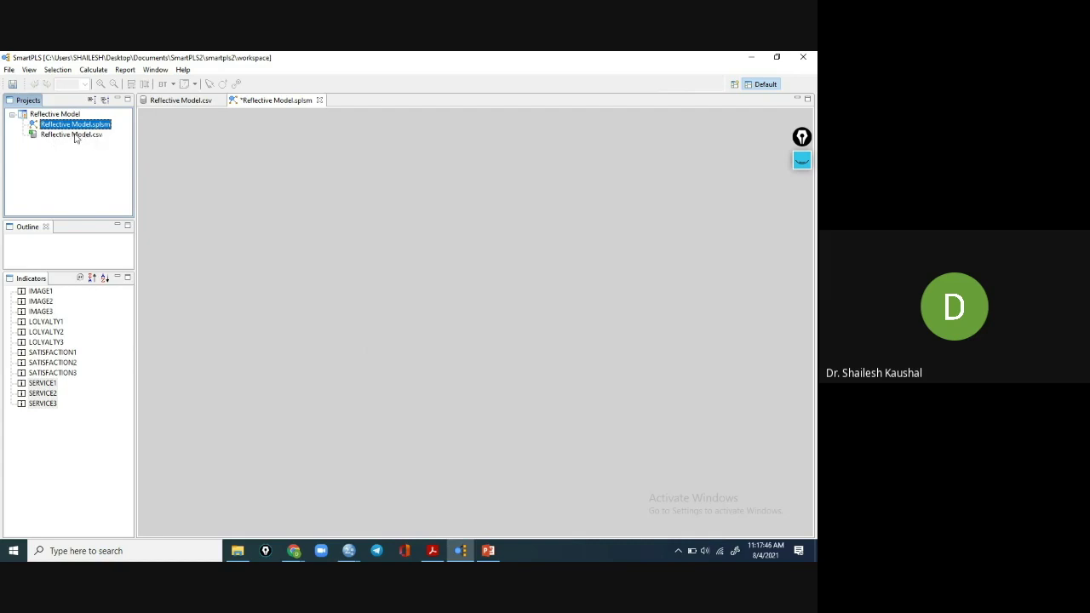
double_click(75, 135)
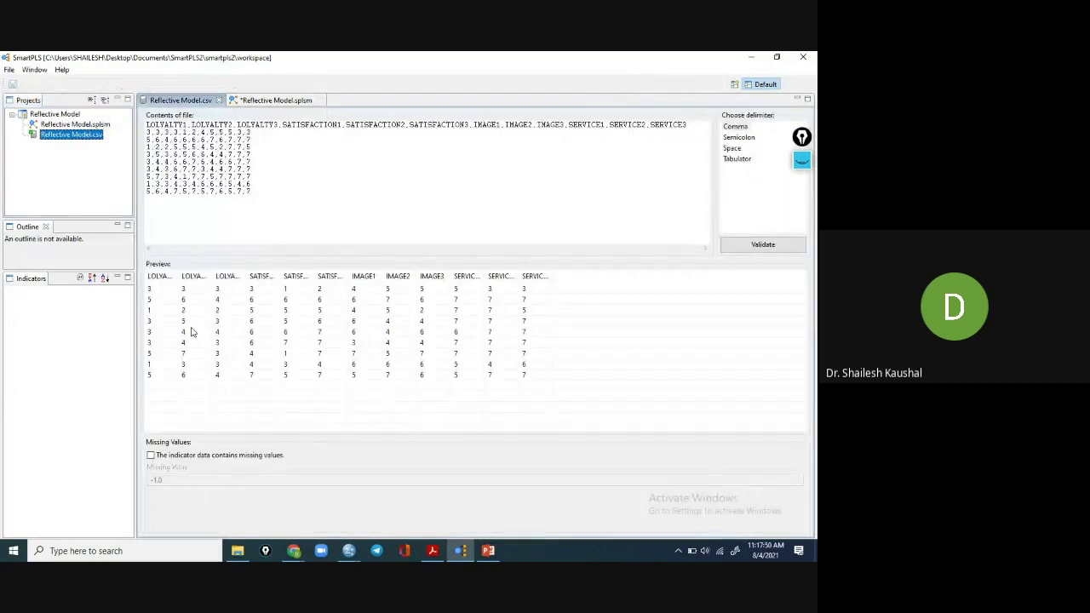
click(158, 292)
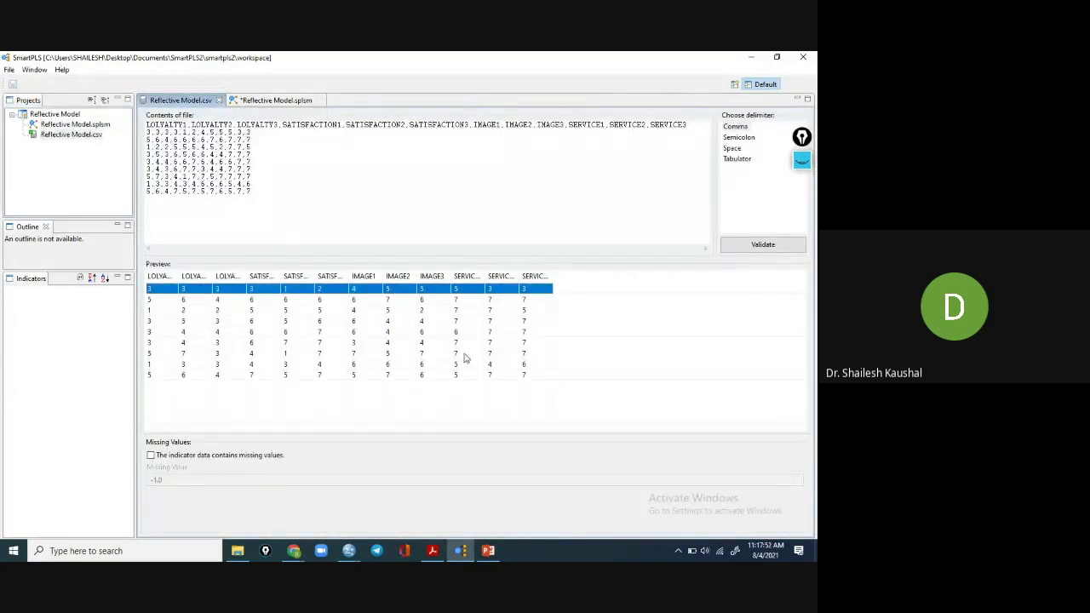
click(528, 376)
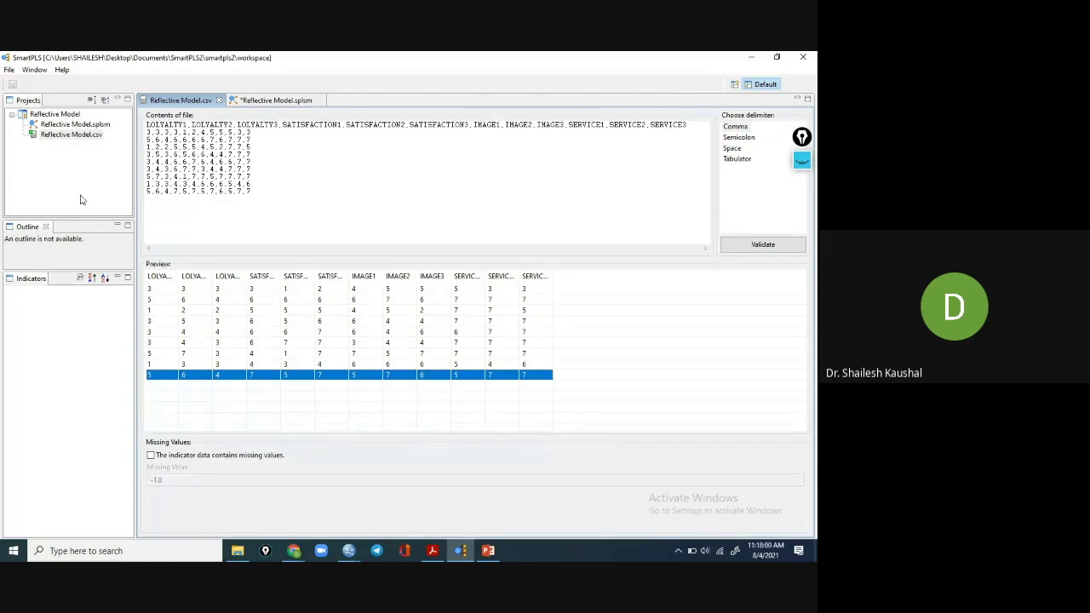
Reopen Reflective Model.splsm and place a new latent variable right of the centre of the empty canvas.
click(58, 125)
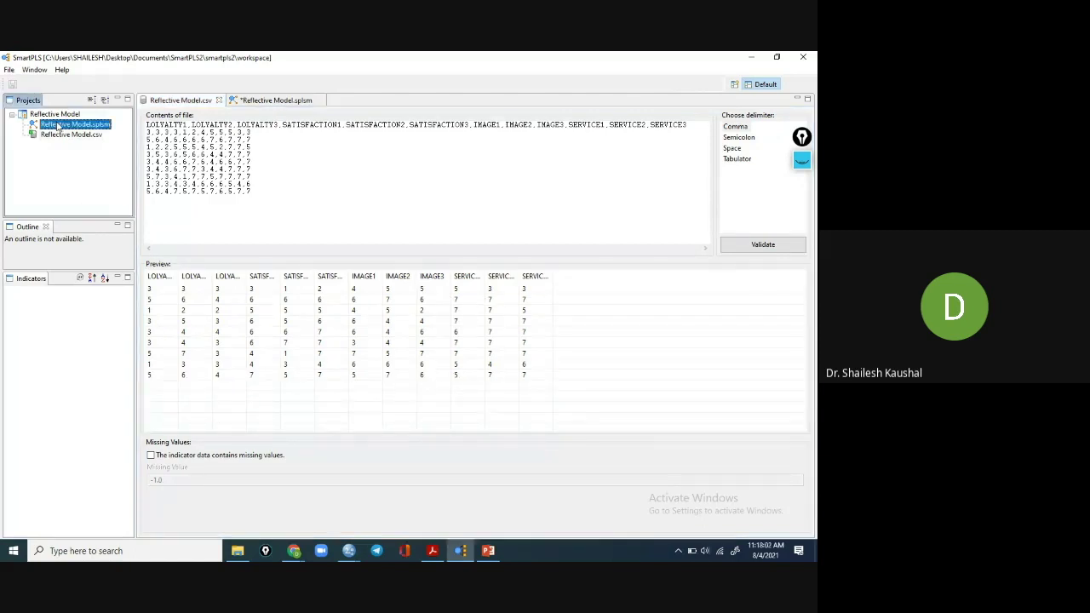
double_click(58, 126)
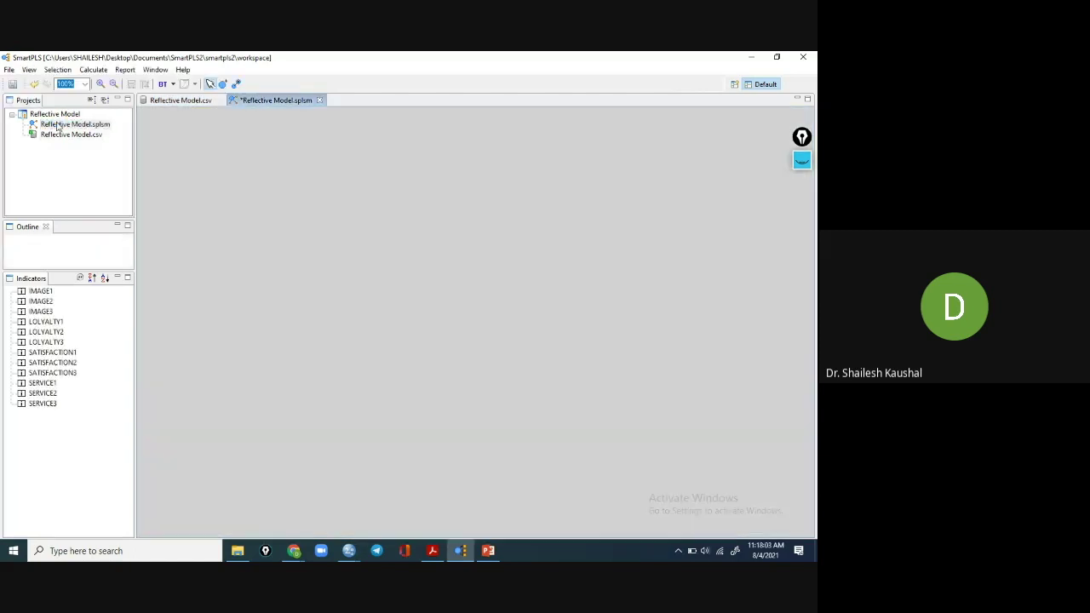
click(223, 84)
click(603, 289)
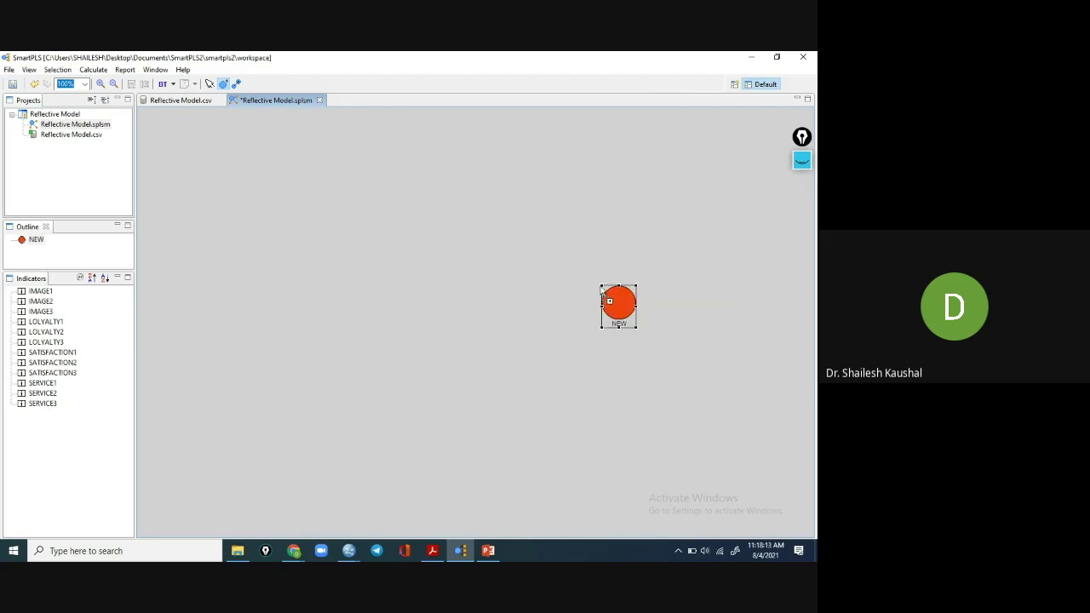
Enlarge the new latent variable to about twice its size and move it near the centre of the canvas.
click(210, 84)
drag(599, 281, 560, 246)
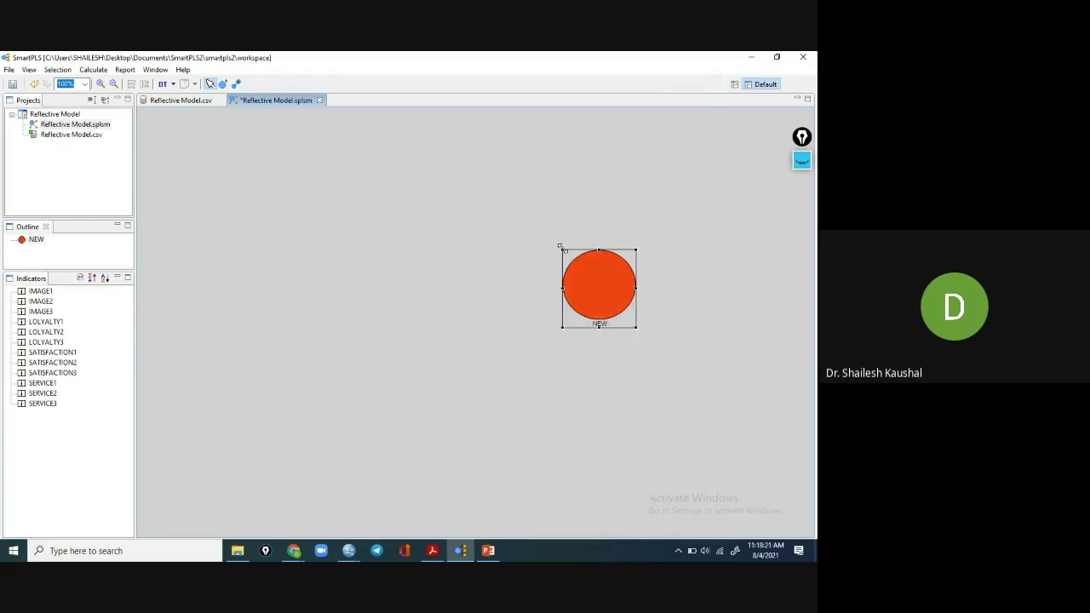
right_click(602, 272)
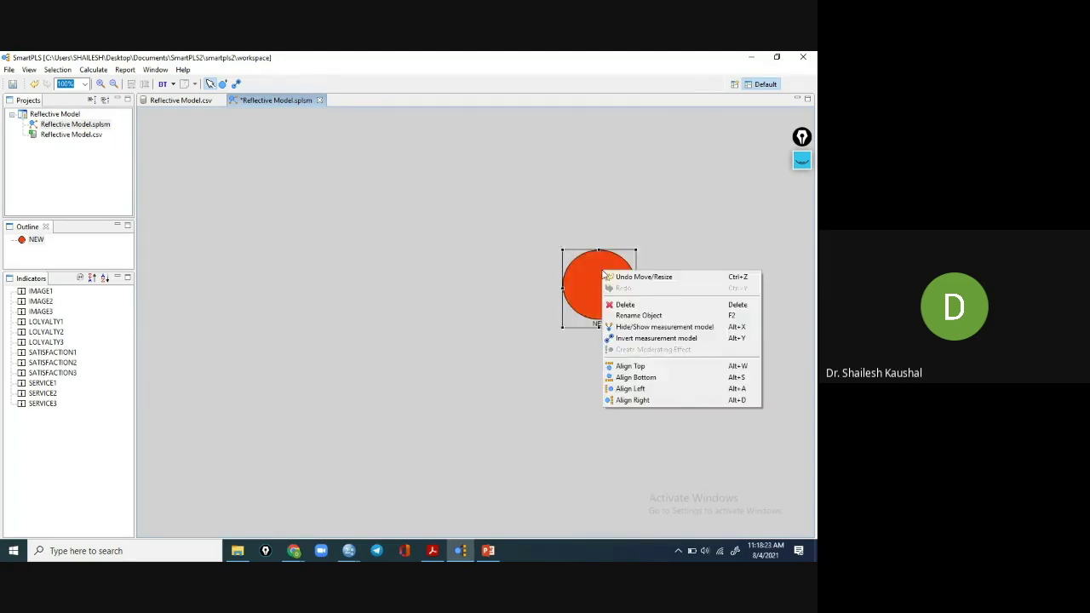
click(384, 232)
drag(587, 282, 421, 283)
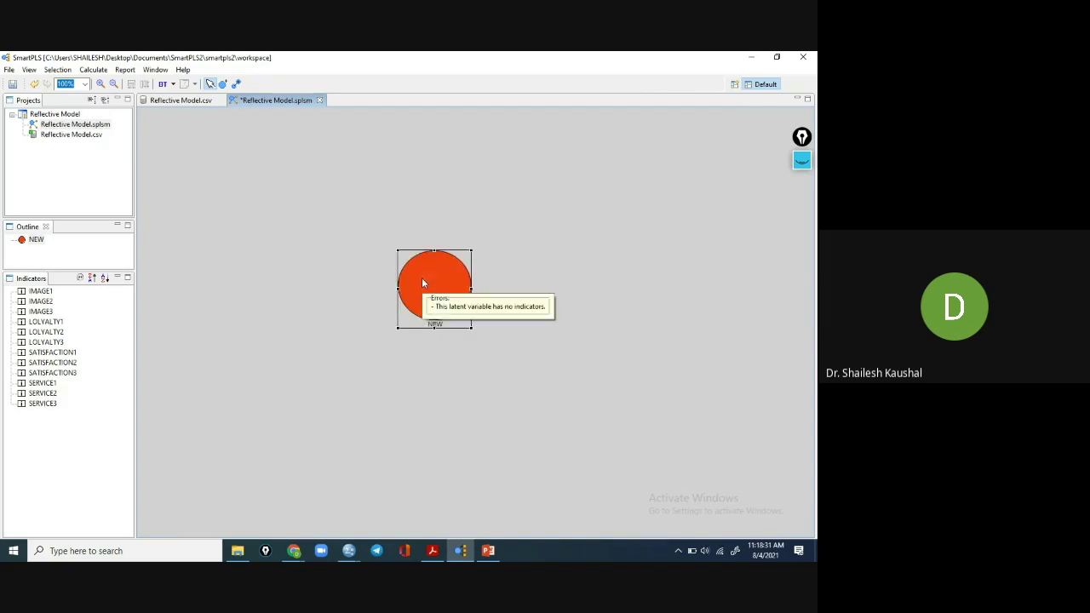
click(223, 84)
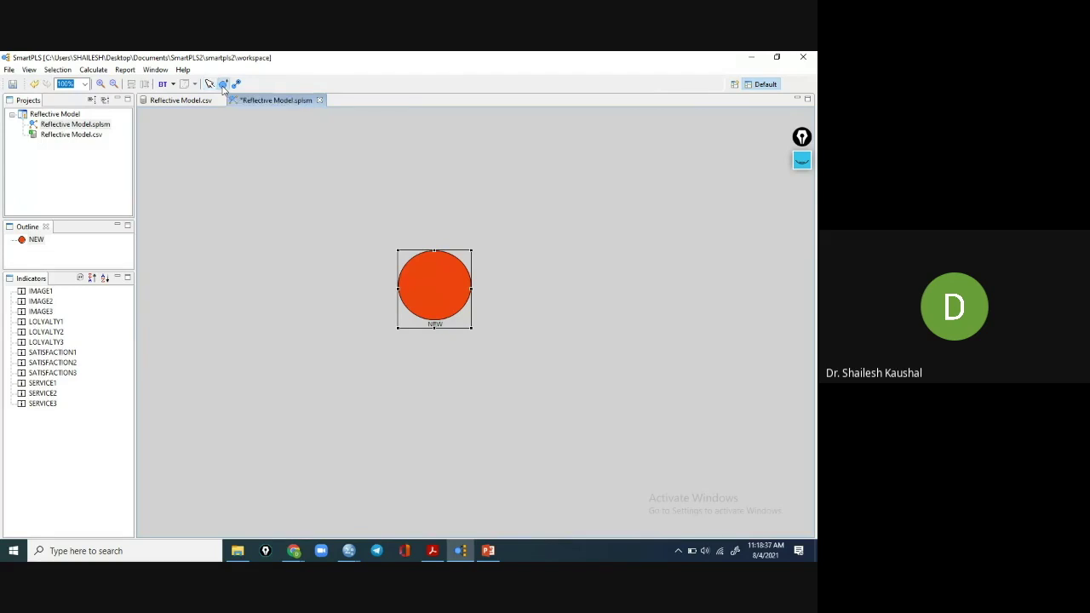
mouse_move(427, 274)
mouse_down()
mouse_move(524, 271)
mouse_move(437, 275)
mouse_up()
click(438, 279)
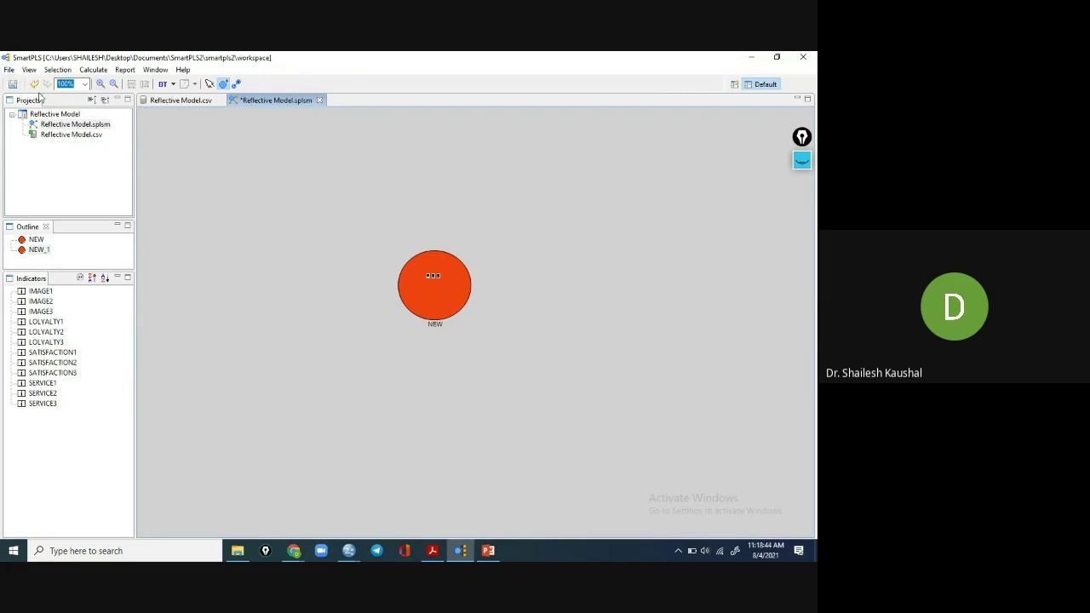
right_click(439, 272)
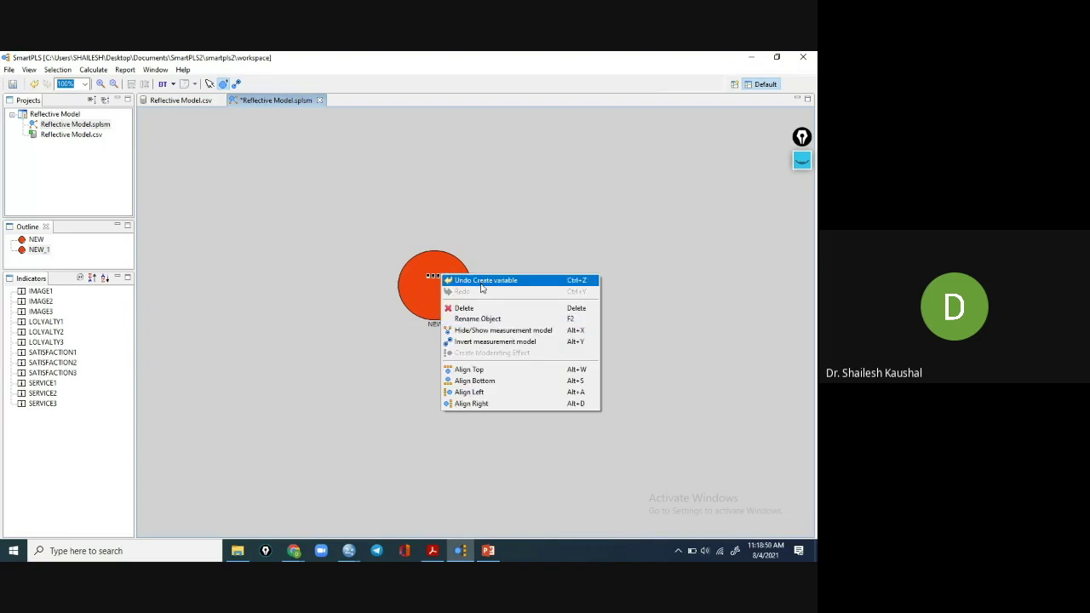
click(482, 282)
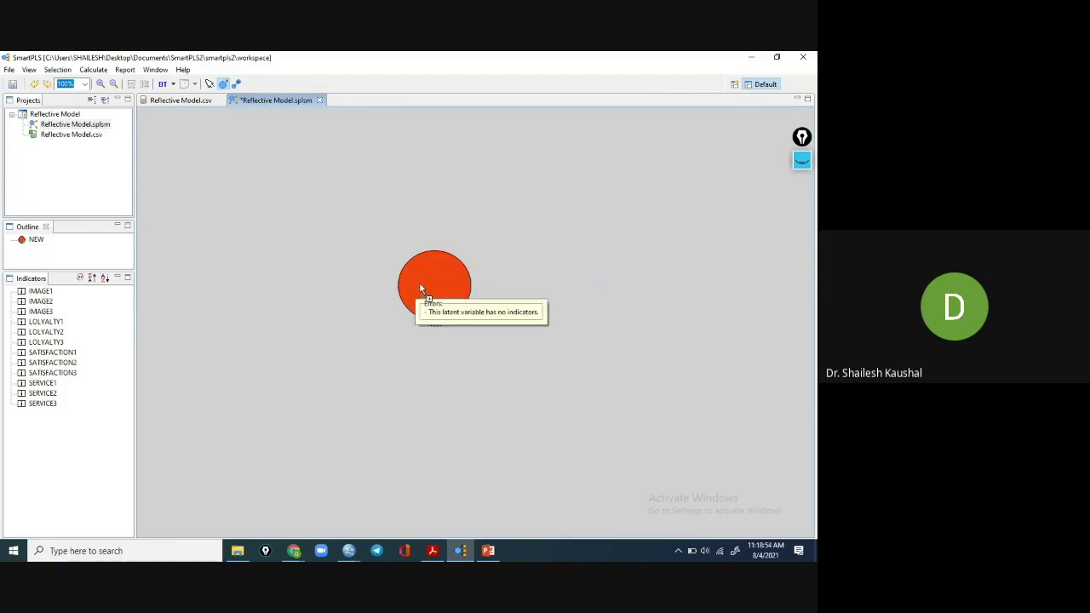
Move the enlarged latent variable to the right part of the canvas, leaving room beside it for more variables.
click(223, 84)
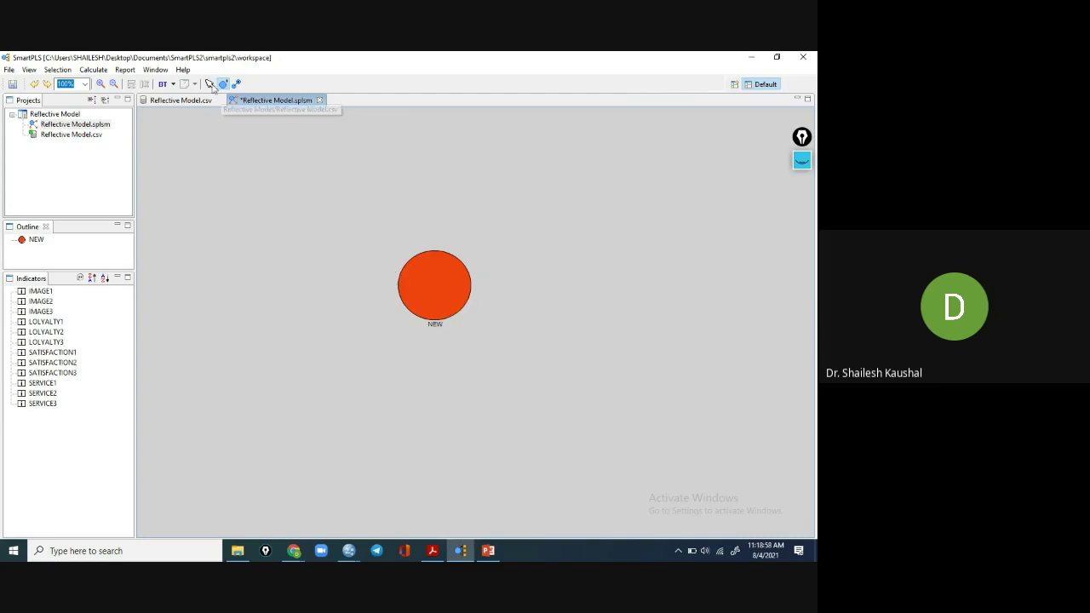
click(210, 84)
drag(441, 287, 660, 287)
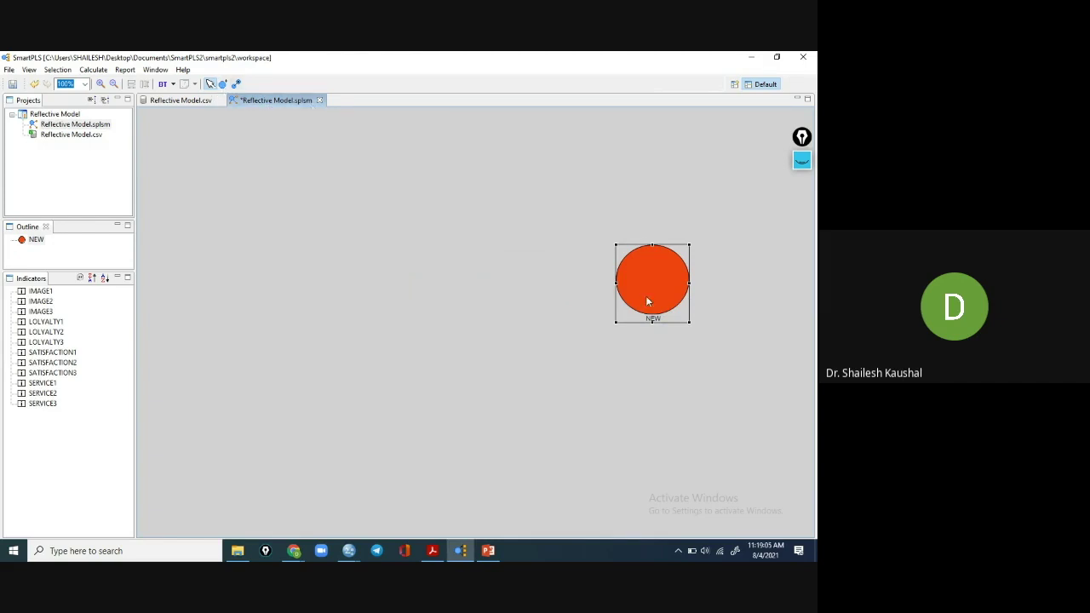
Place a second latent variable left of the first, resize it to nearly match, and line it up at the same height.
click(222, 83)
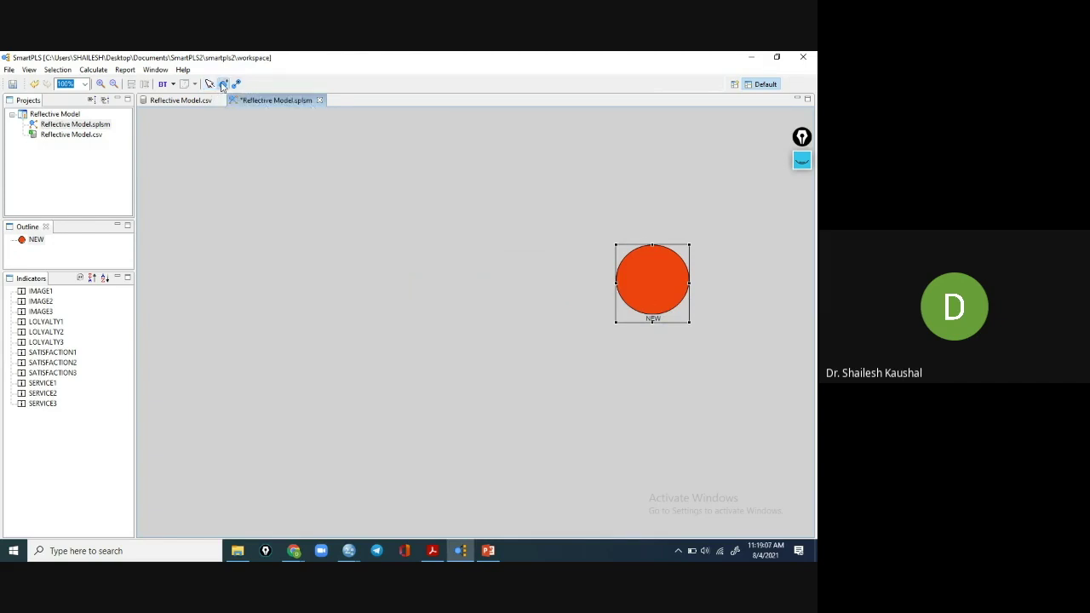
click(450, 266)
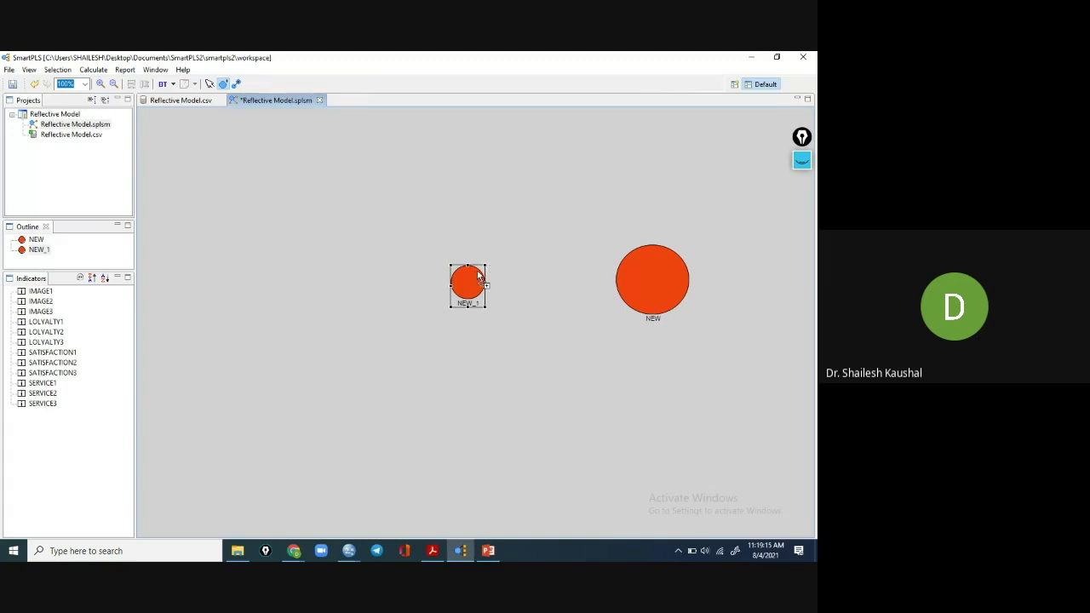
click(209, 85)
drag(488, 265, 539, 231)
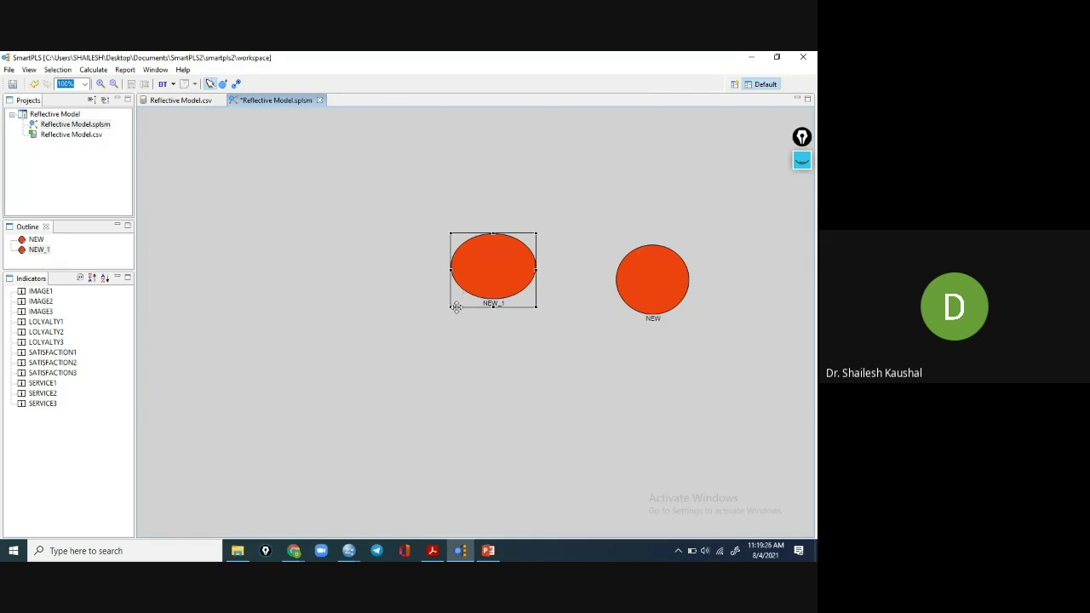
drag(448, 309, 466, 303)
mouse_move(497, 267)
mouse_down()
mouse_move(499, 317)
mouse_move(490, 284)
mouse_up()
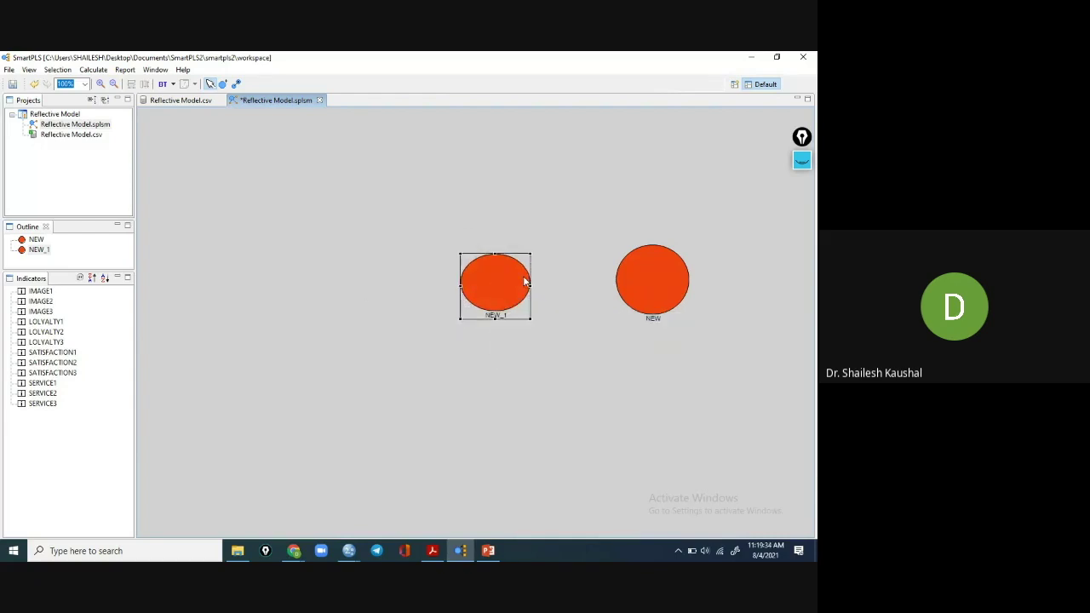
click(212, 85)
right_click(502, 285)
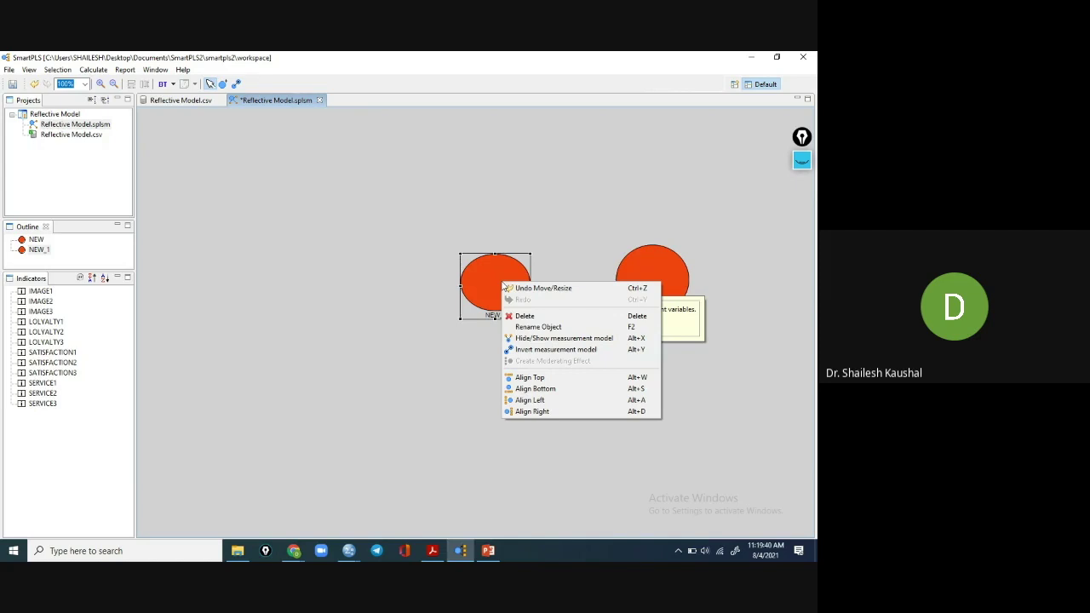
click(352, 253)
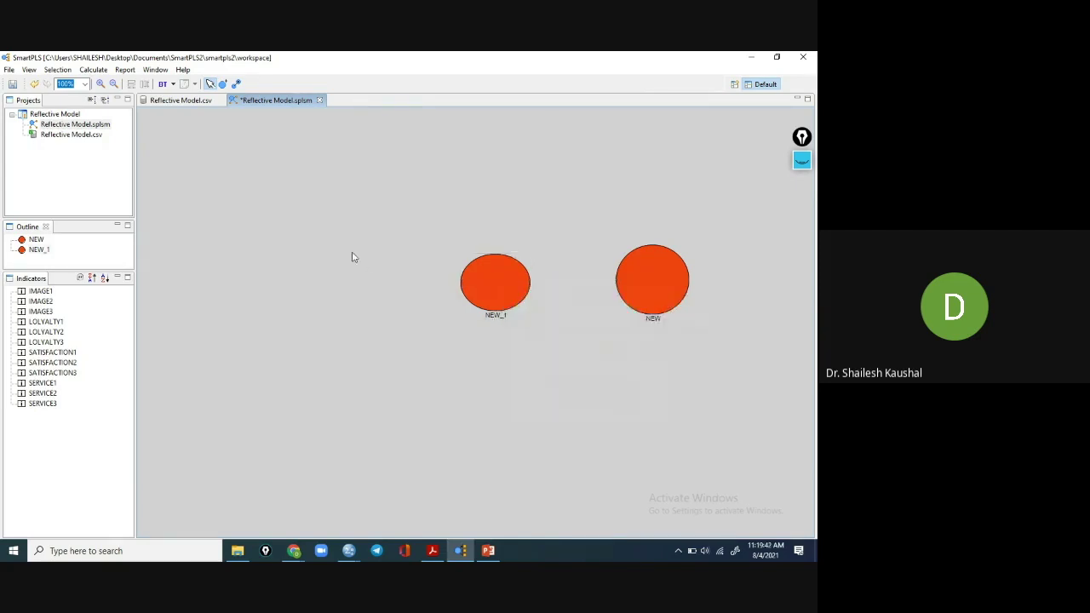
click(223, 84)
drag(415, 270, 487, 281)
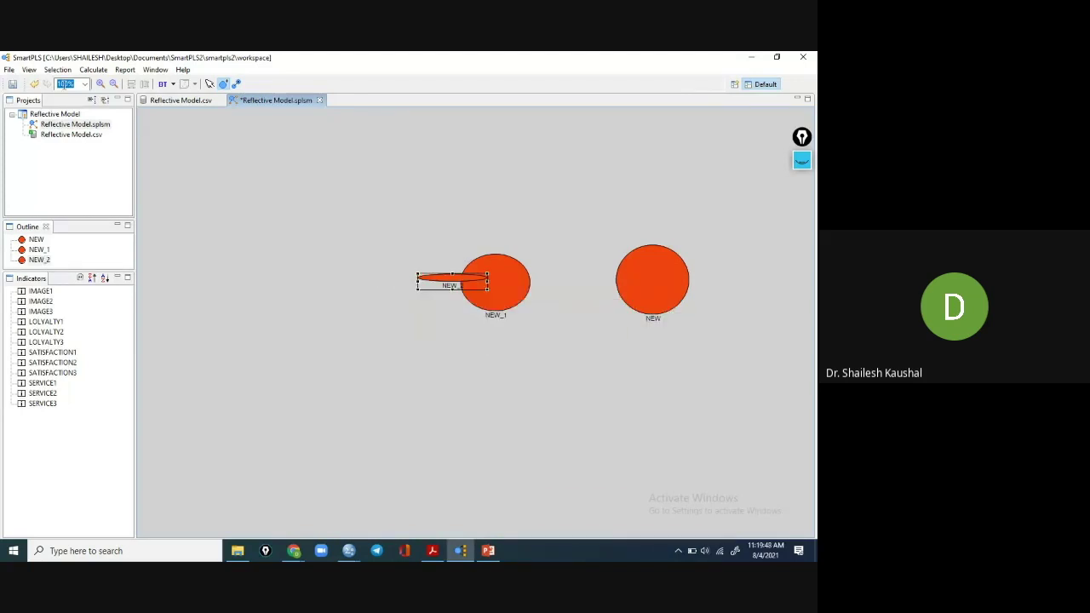
right_click(442, 277)
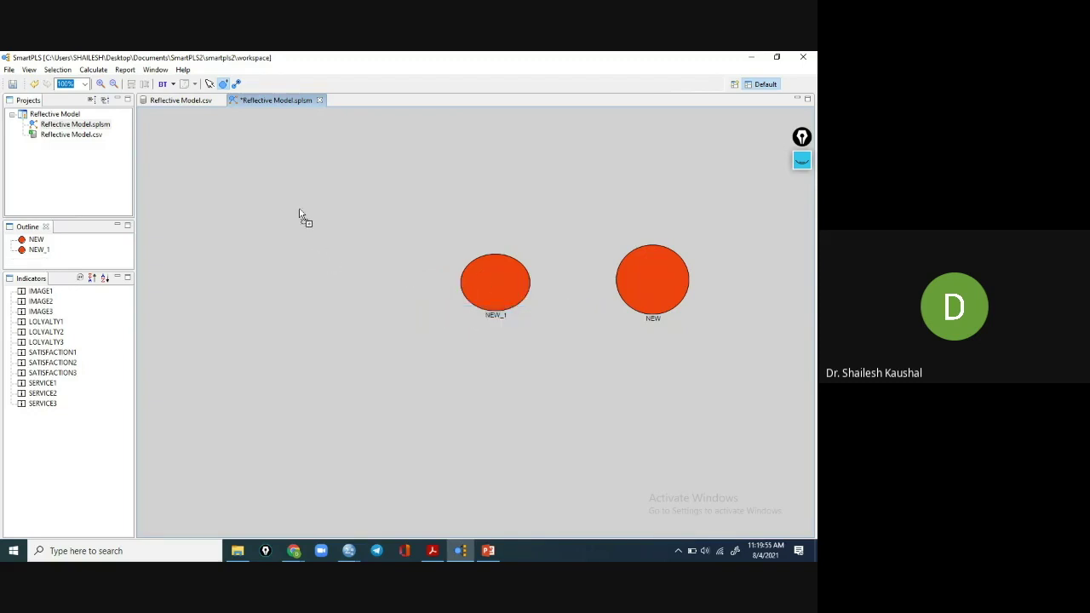
Draw two more latent variables of similar size, one above the other, on the left part of the canvas.
drag(284, 189, 359, 262)
drag(292, 333, 366, 395)
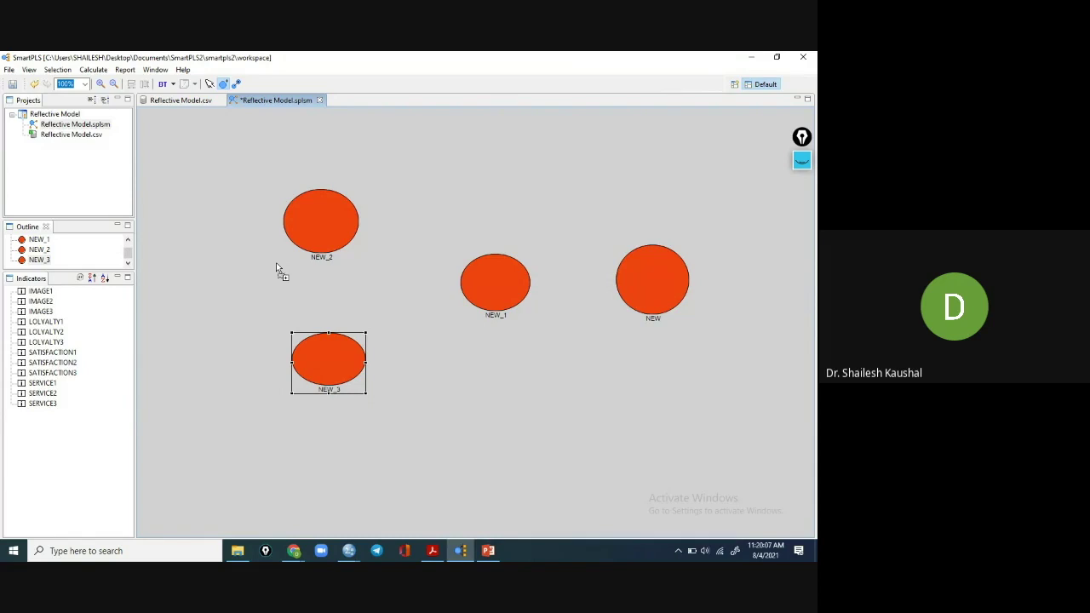
click(208, 84)
Rename the rightmost latent variable as LOYALTY.
right_click(650, 282)
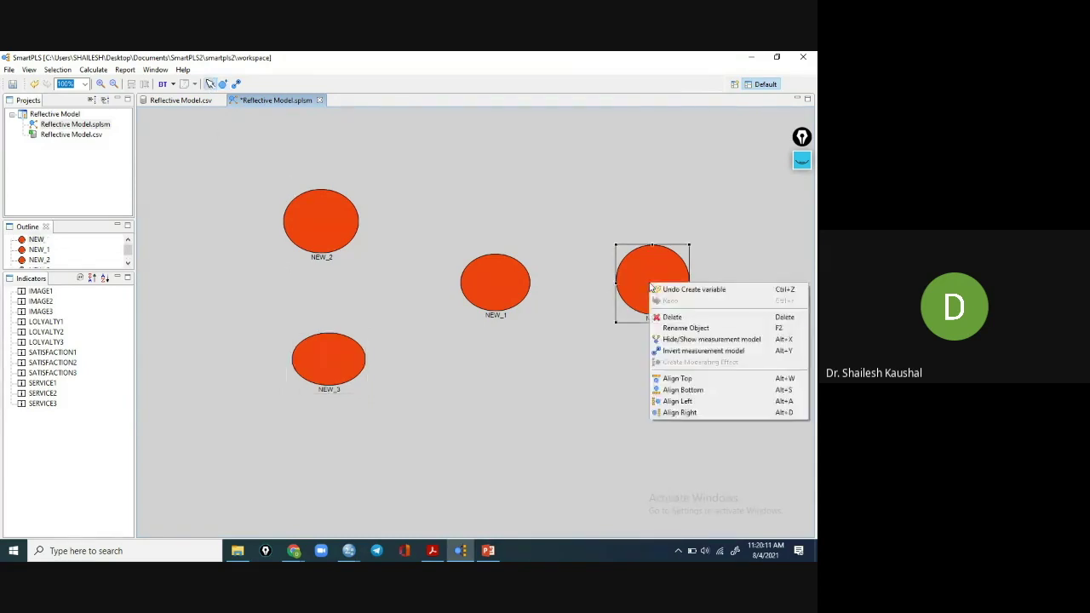
click(679, 328)
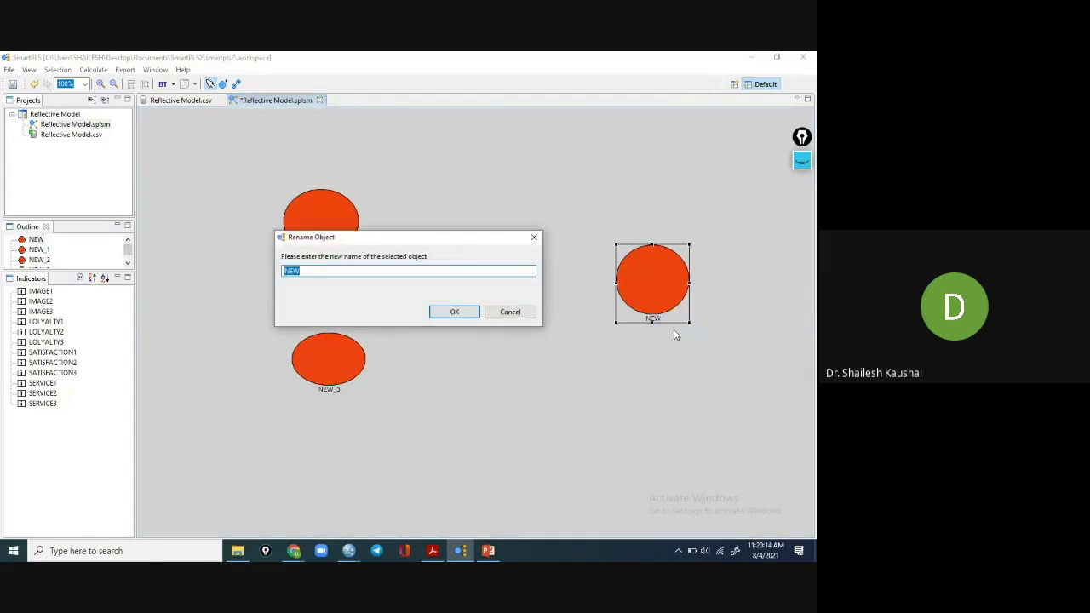
key(BackSpace)
key(BackSpace)
key(BackSpace)
key(BackSpace)
key(BackSpace)
text(LO)
click(460, 314)
Rename the middle latent variable, just left of LOYALTY, as SATISFACTION.
right_click(489, 292)
click(526, 340)
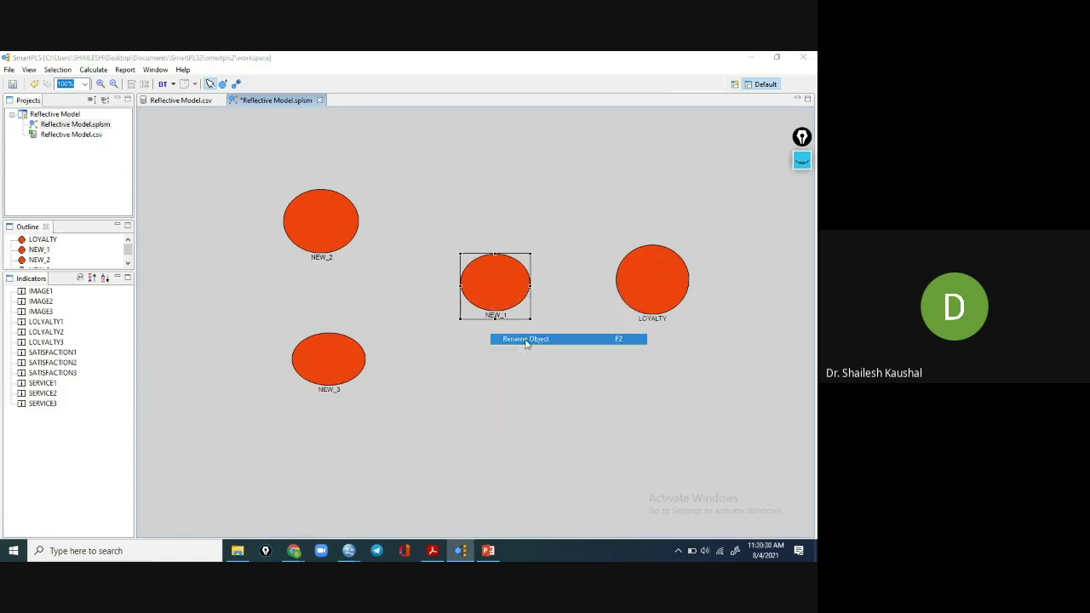
text(SATISFACT)
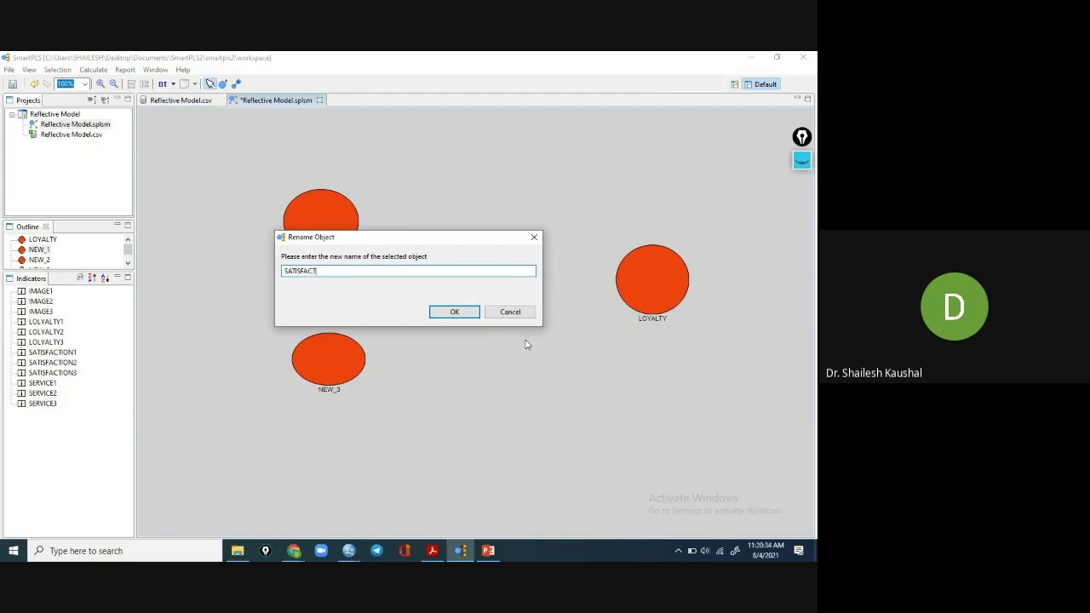
click(456, 314)
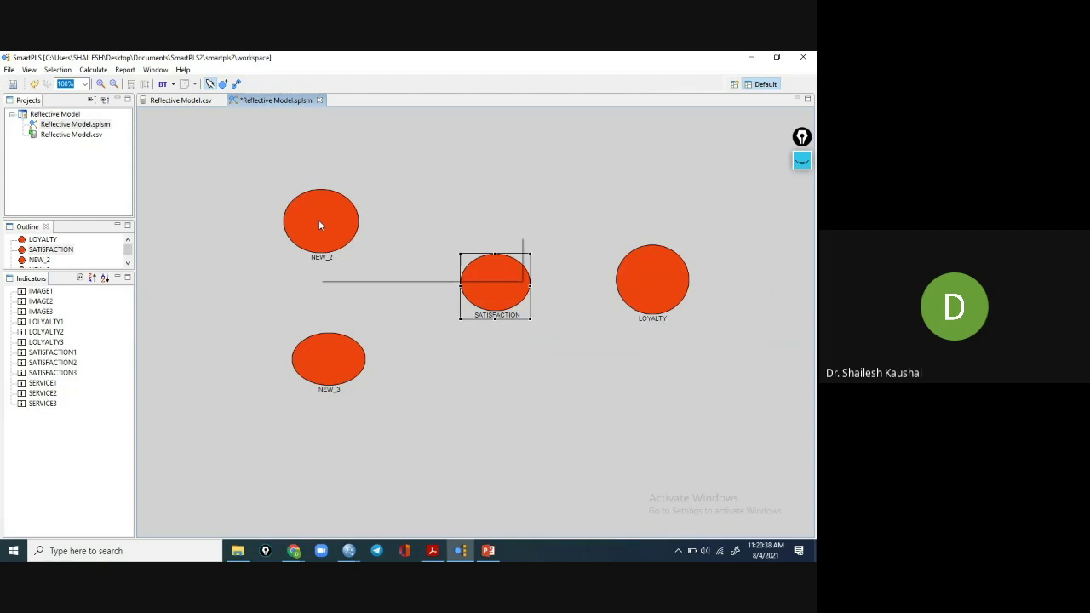
Rename the upper-left latent variable as IMAGE.
right_click(319, 220)
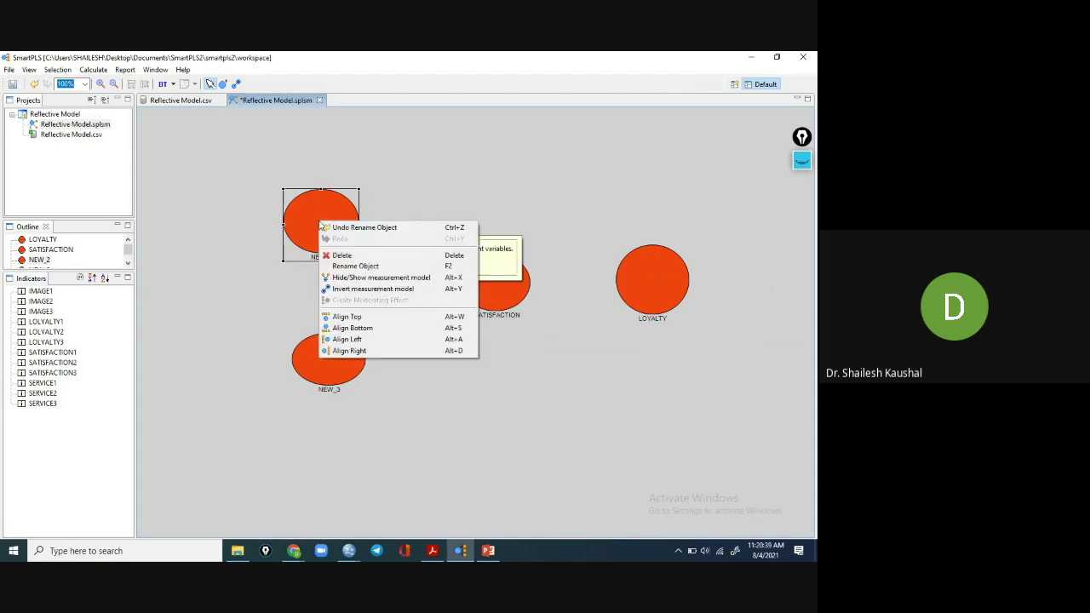
click(352, 266)
text(IMAGE)
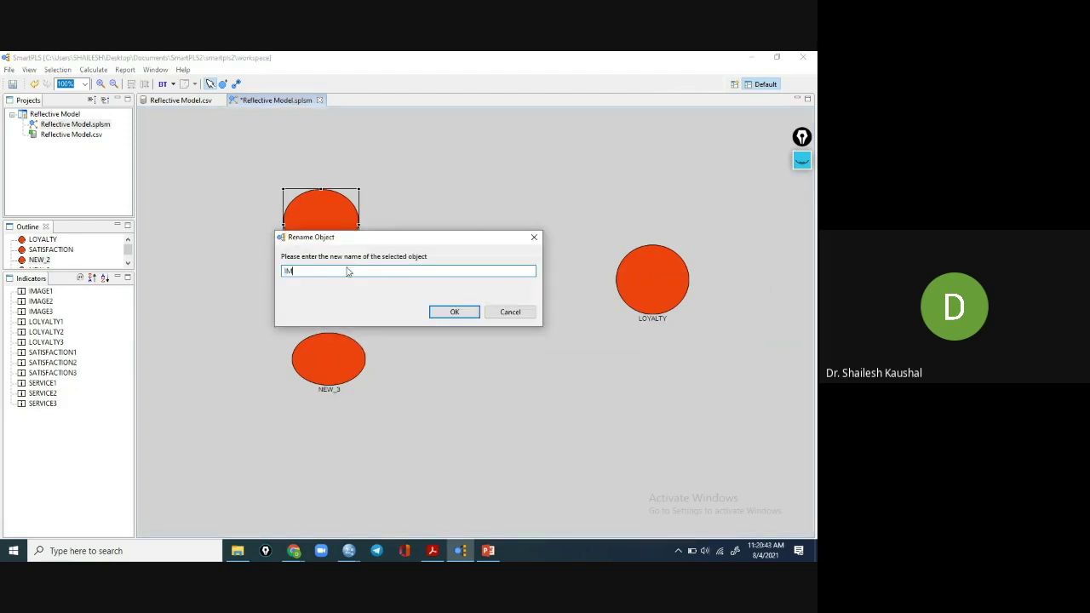
click(457, 312)
right_click(323, 354)
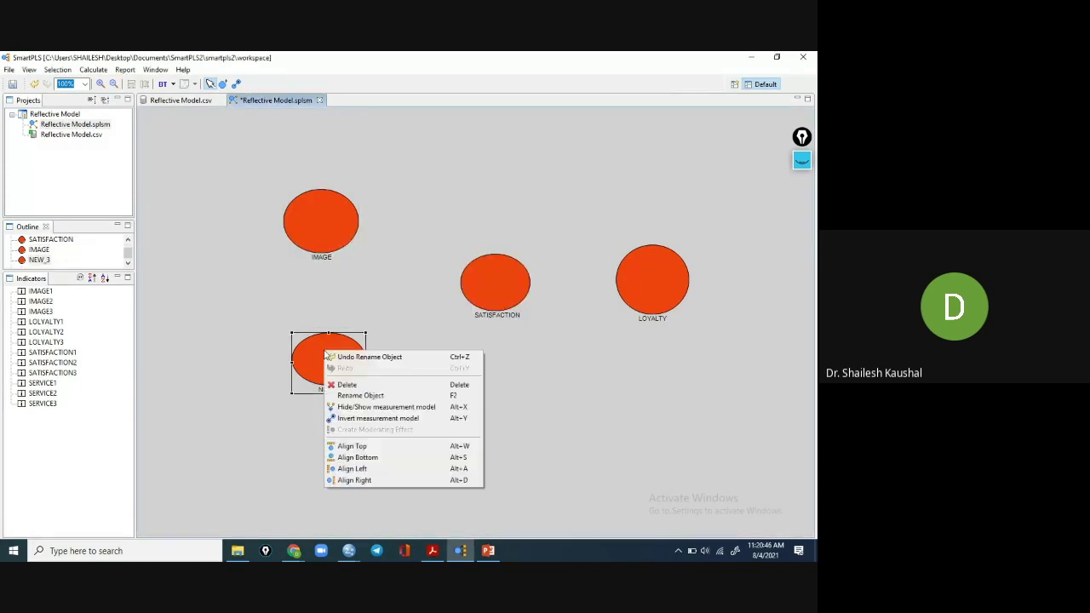
click(358, 395)
text(SERVICE)
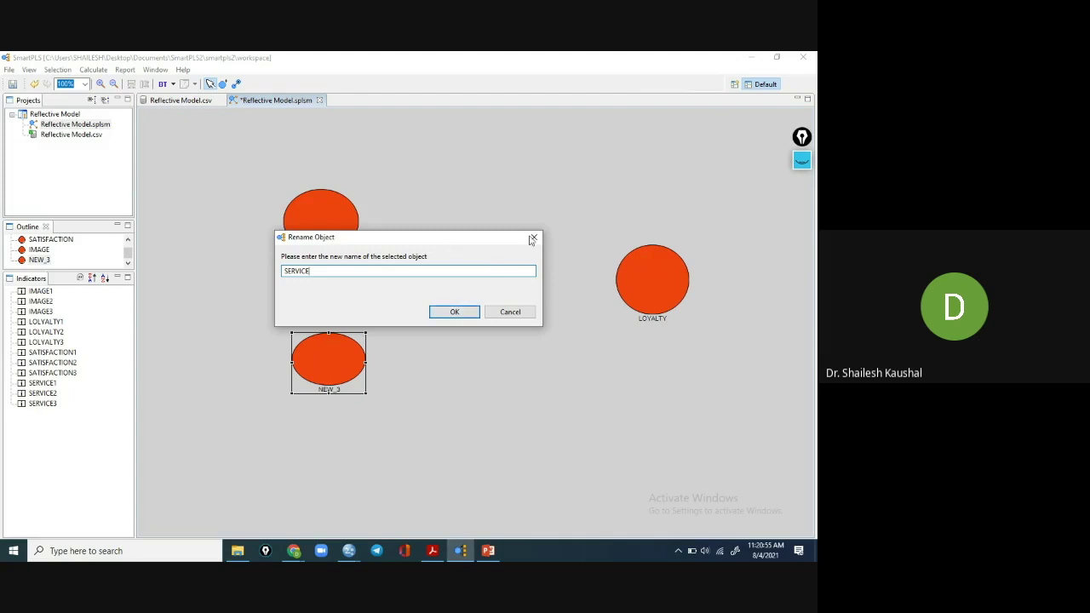
click(509, 313)
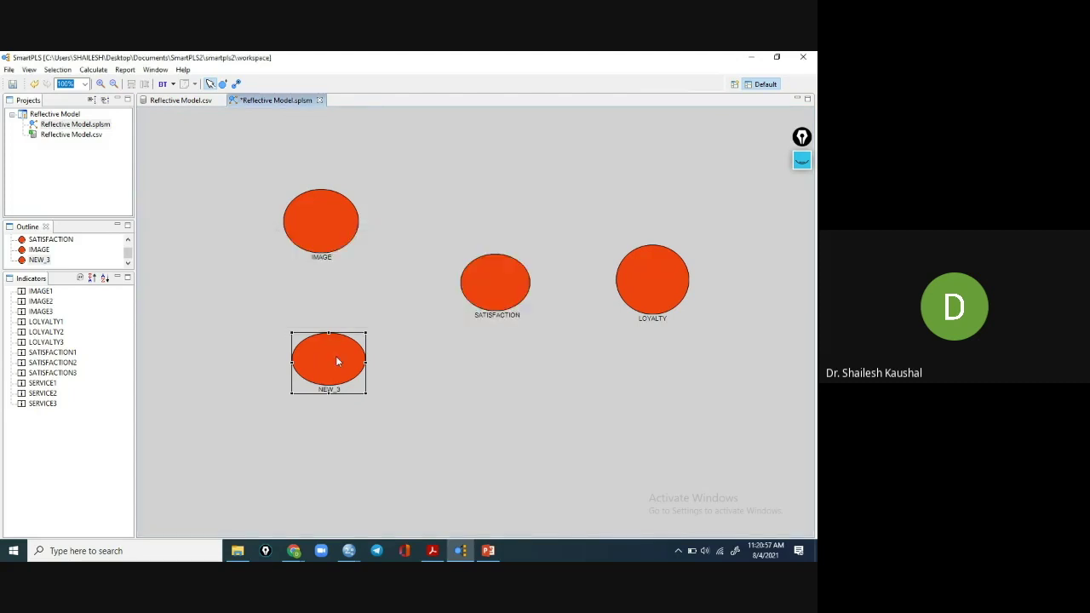
Rename the lower-left latent variable as SERVICE.
right_click(338, 360)
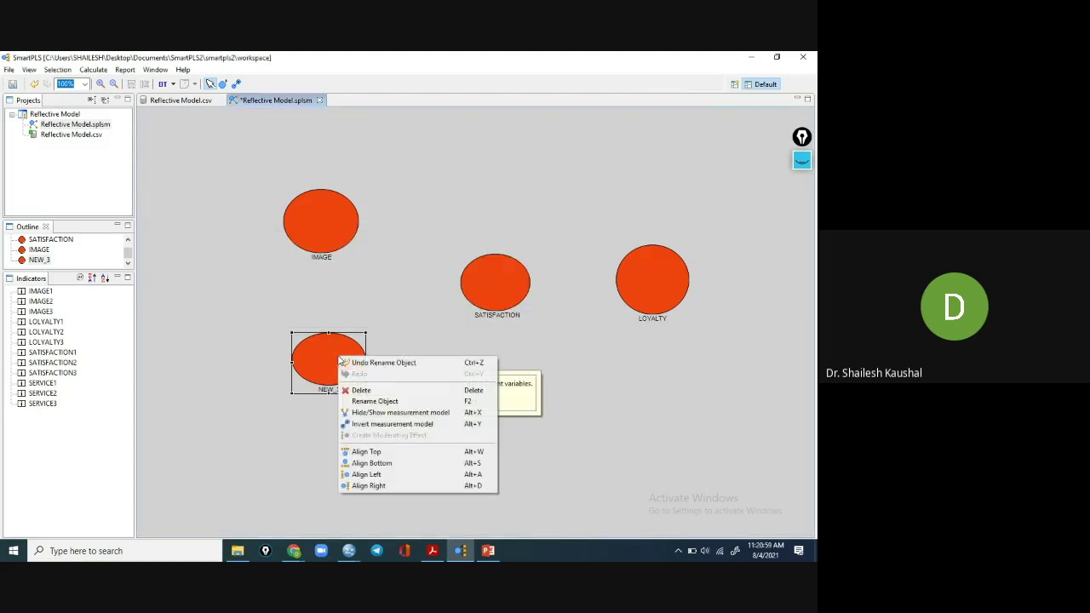
click(356, 402)
text(S)
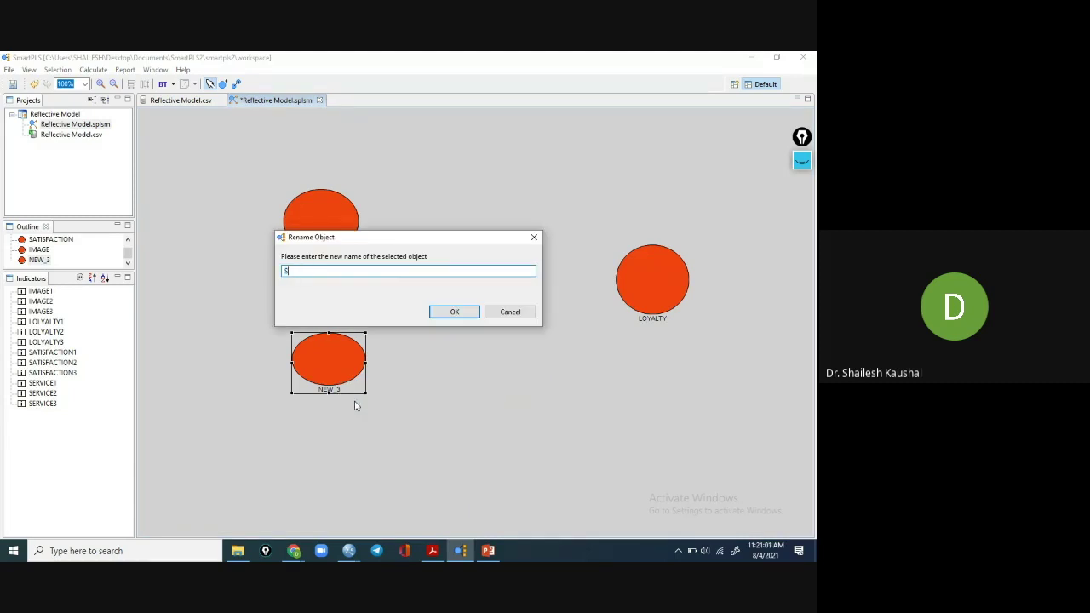
text(ERVICE)
click(451, 314)
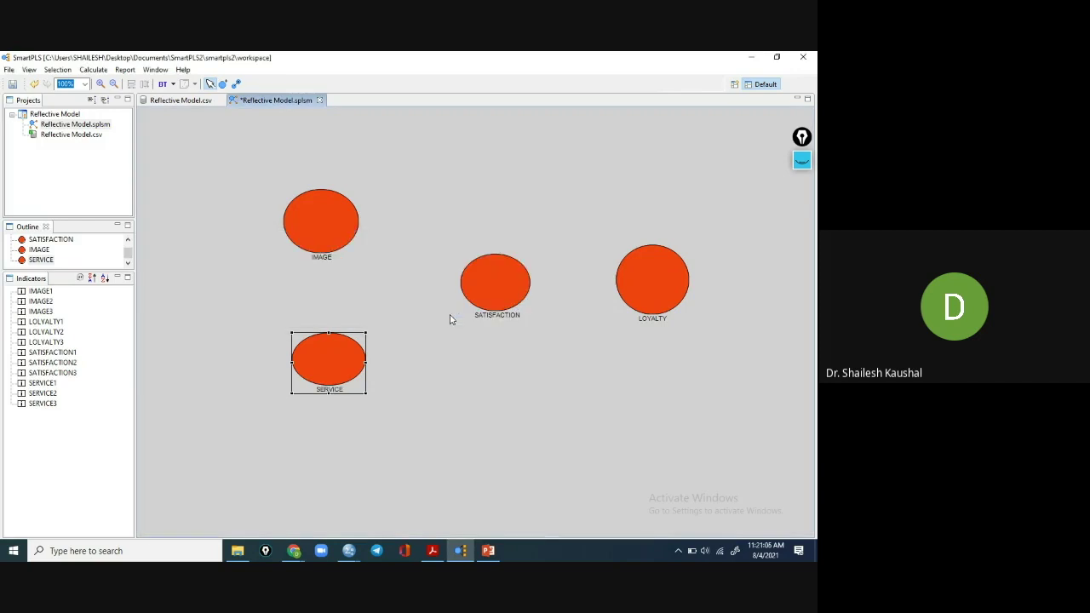
Assign the indicators IMAGE1, IMAGE2 and IMAGE3 to the IMAGE latent variable.
click(118, 413)
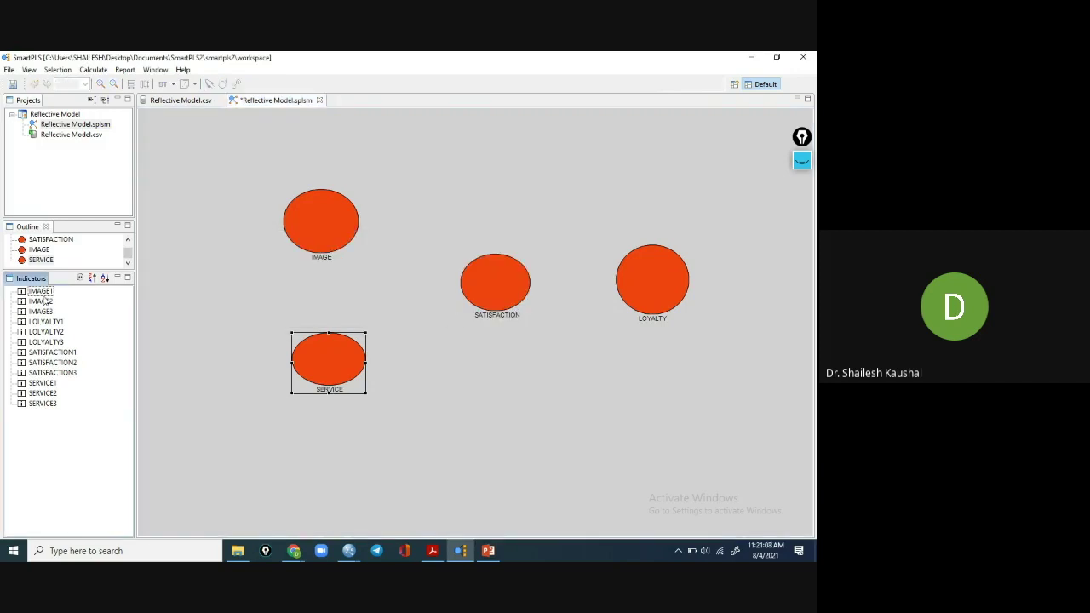
click(42, 292)
drag(43, 294, 312, 232)
Assign the indicators LOLYALTY1, LOLYALTY2 and LOLYALTY3 to the LOYALTY latent variable.
click(47, 322)
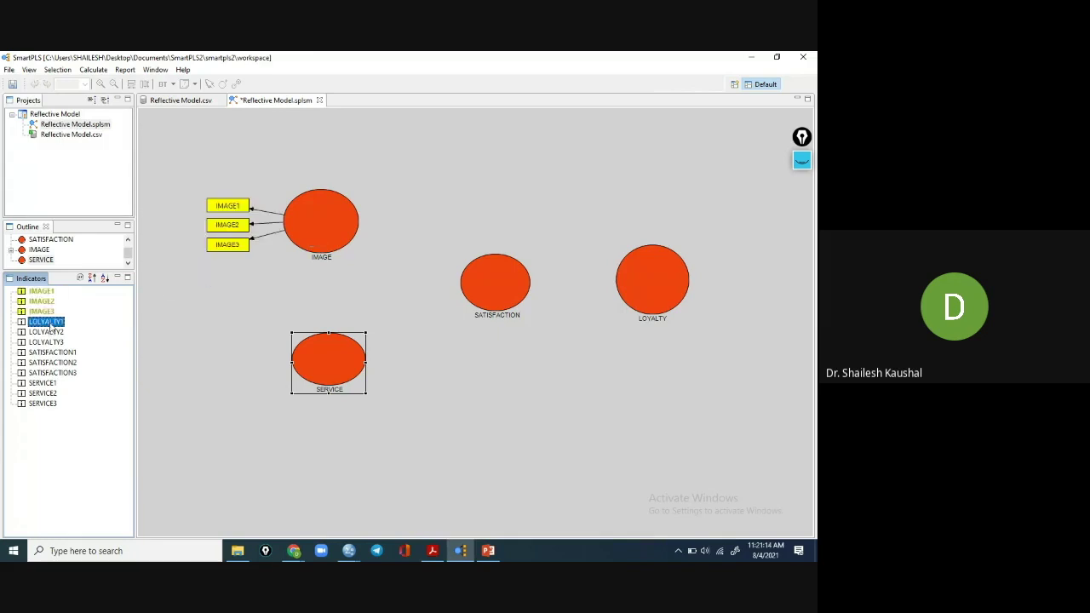
key(shift+Down)
key(shift+Down)
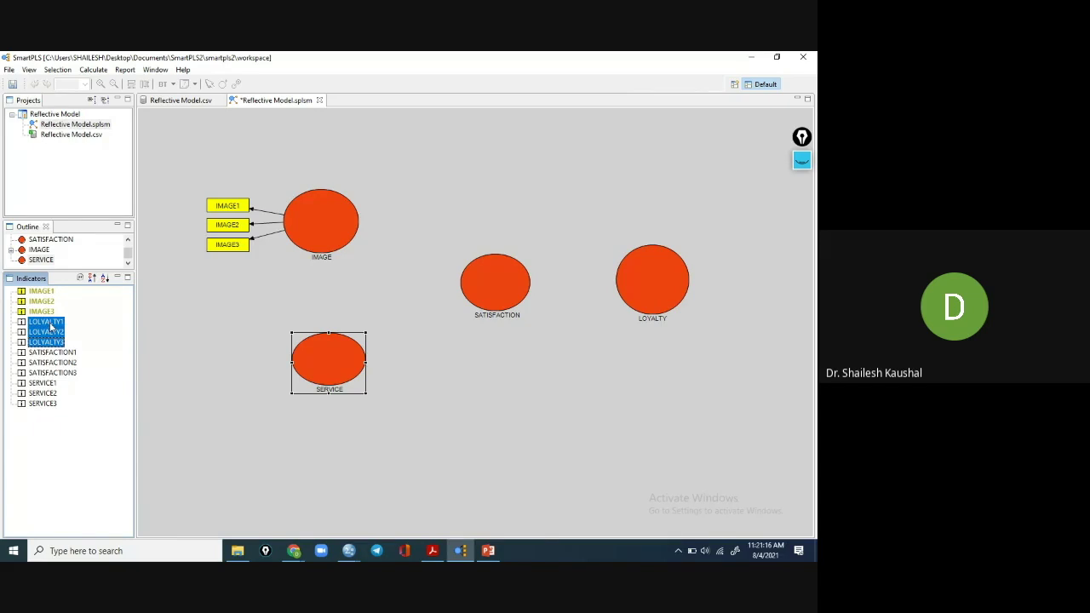
drag(51, 326, 662, 262)
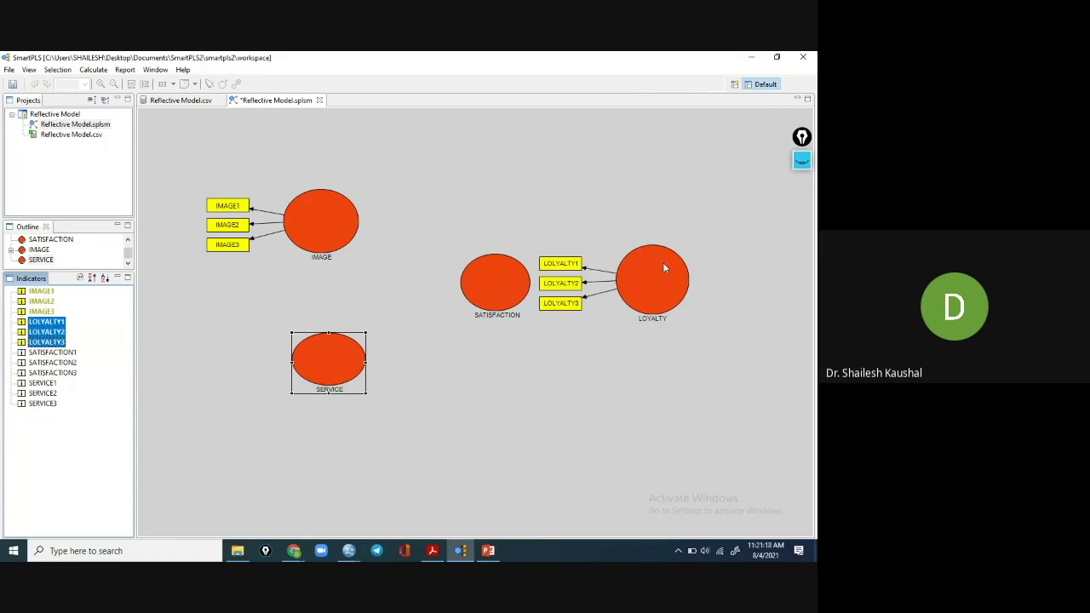
Assign the indicators SATISFACTION1, SATISFACTION2 and SATISFACTION3 to the SATISFACTION latent variable.
click(71, 353)
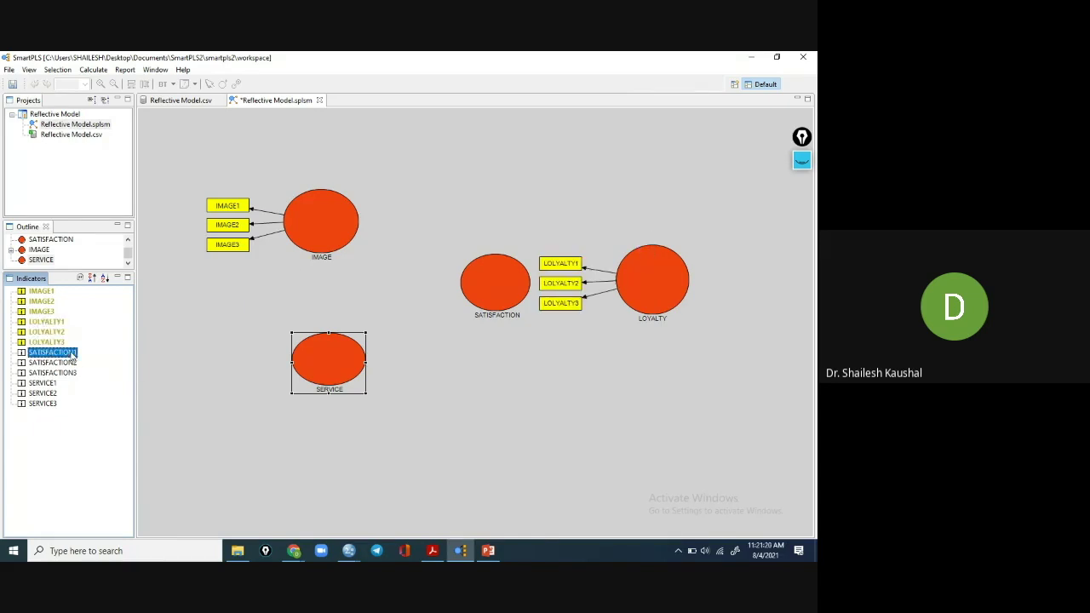
key(shift+Down)
key(shift+Down)
drag(71, 356, 502, 286)
Assign the indicators SERVICE1, SERVICE2 and SERVICE3 to the SERVICE latent variable.
click(43, 385)
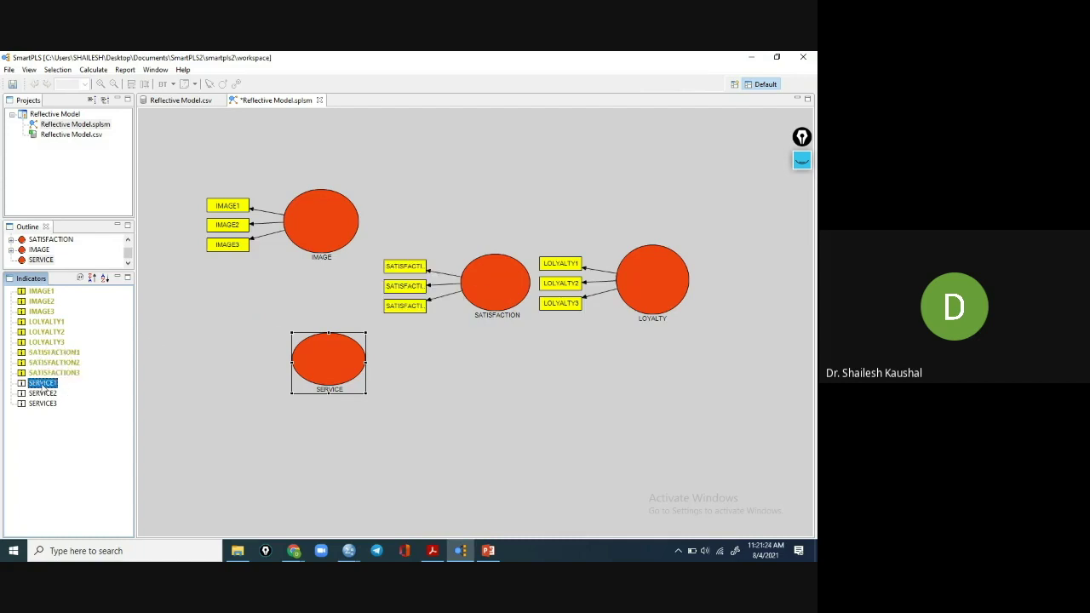
key(shift+Down)
key(shift+Down)
drag(43, 387, 342, 363)
Align the LOYALTY indicators to the right of their latent variable and the SATISFACTION indicators above theirs.
right_click(656, 281)
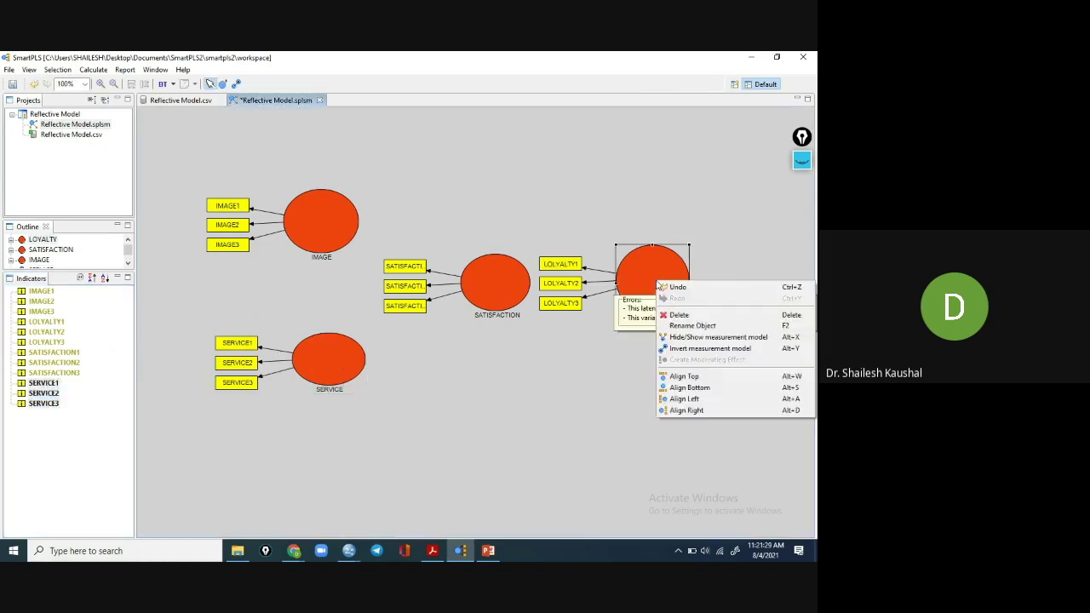
click(703, 411)
right_click(479, 290)
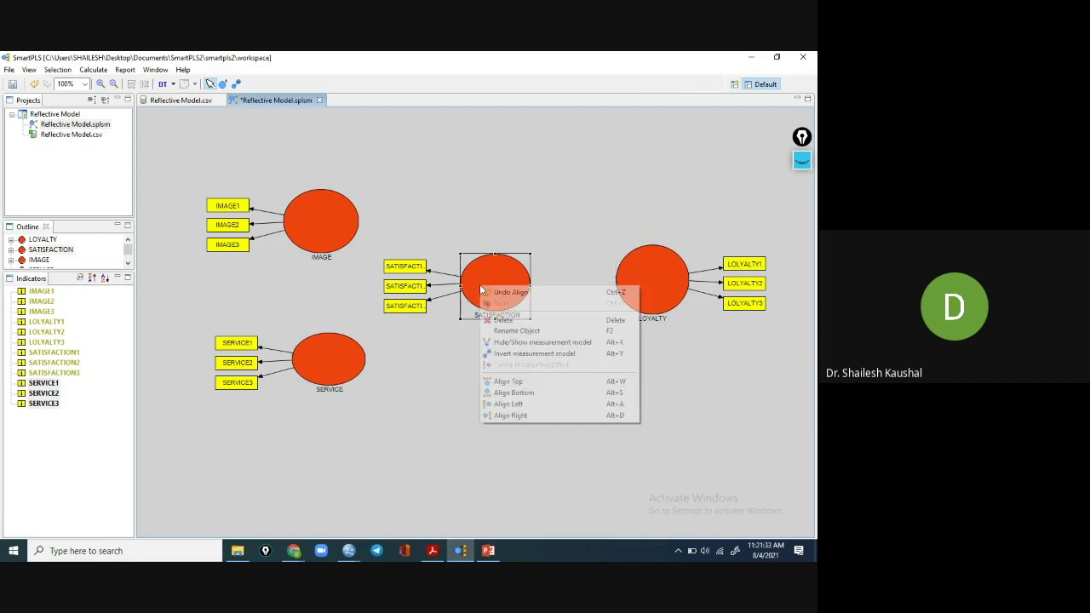
click(499, 383)
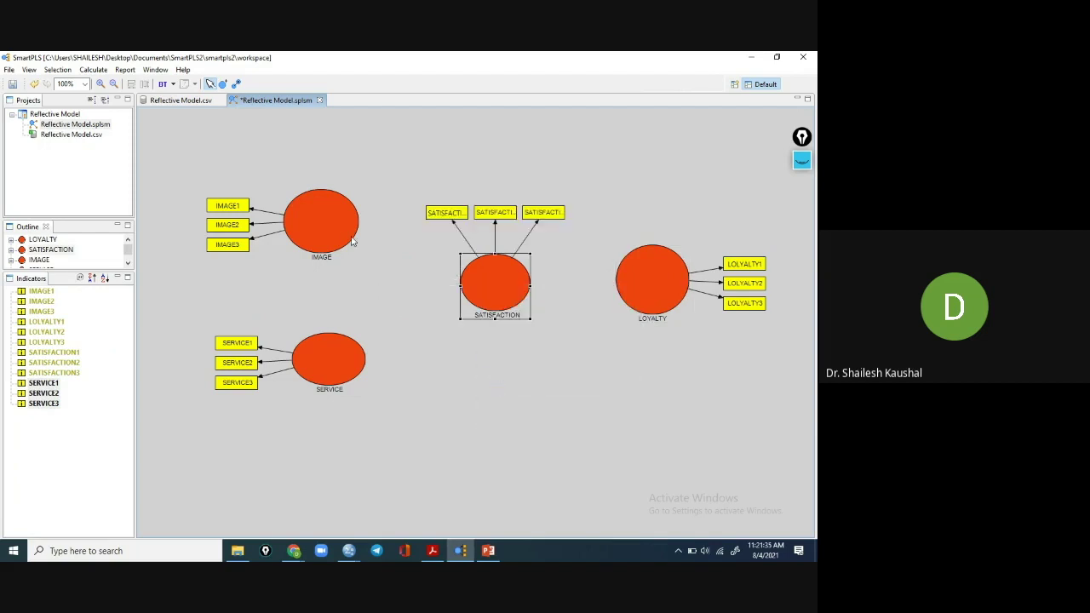
Draw structural paths from IMAGE and SERVICE to SATISFACTION, and from SATISFACTION to LOYALTY.
click(237, 86)
click(358, 238)
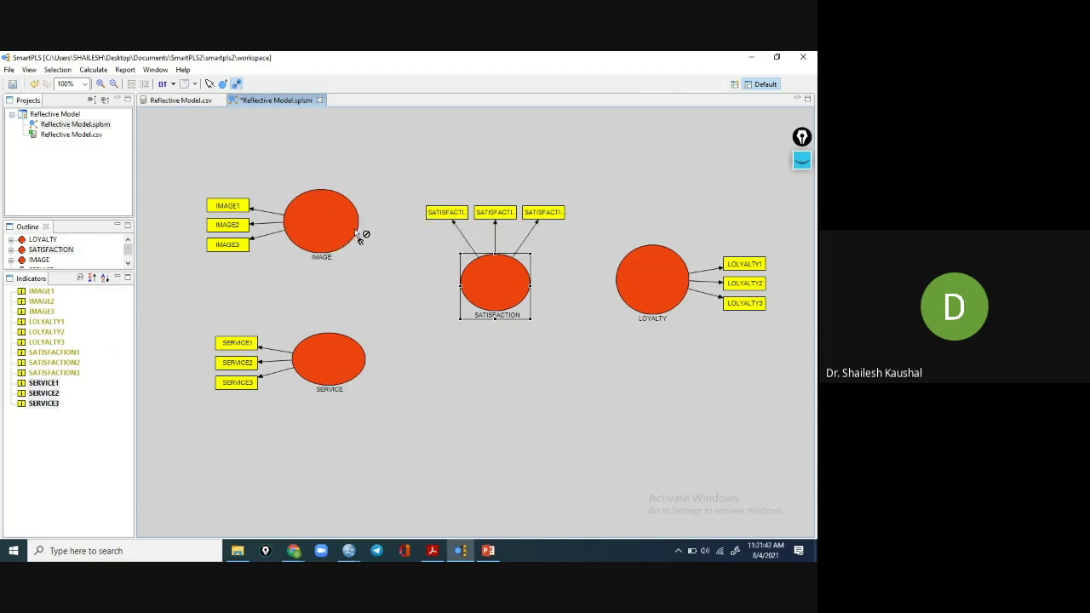
click(329, 369)
click(487, 281)
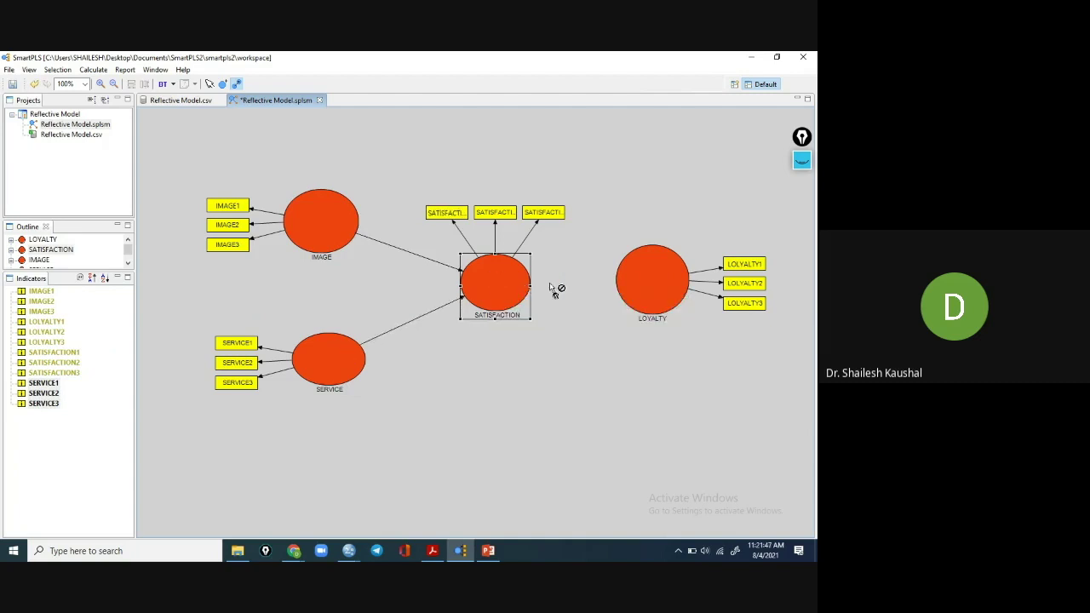
click(644, 284)
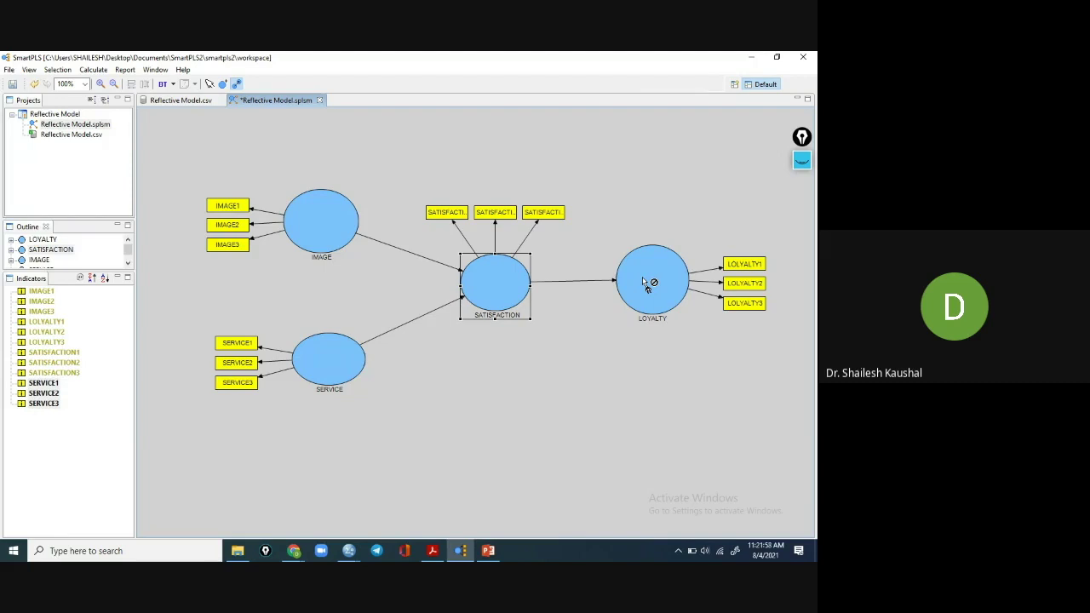
Run the PLS Algorithm on the completed path model with the default settings.
click(93, 70)
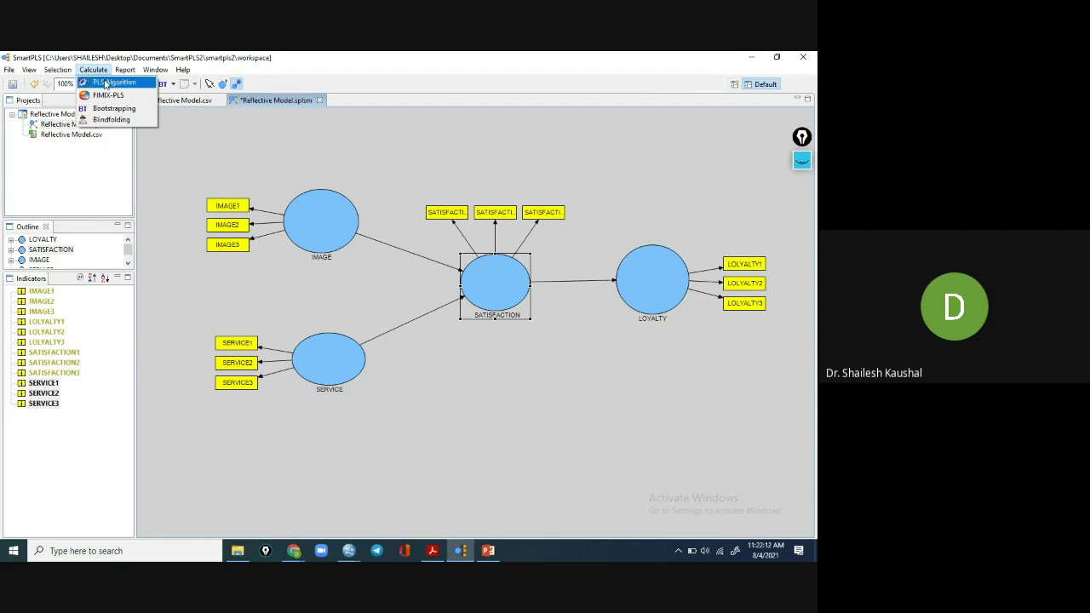
click(105, 83)
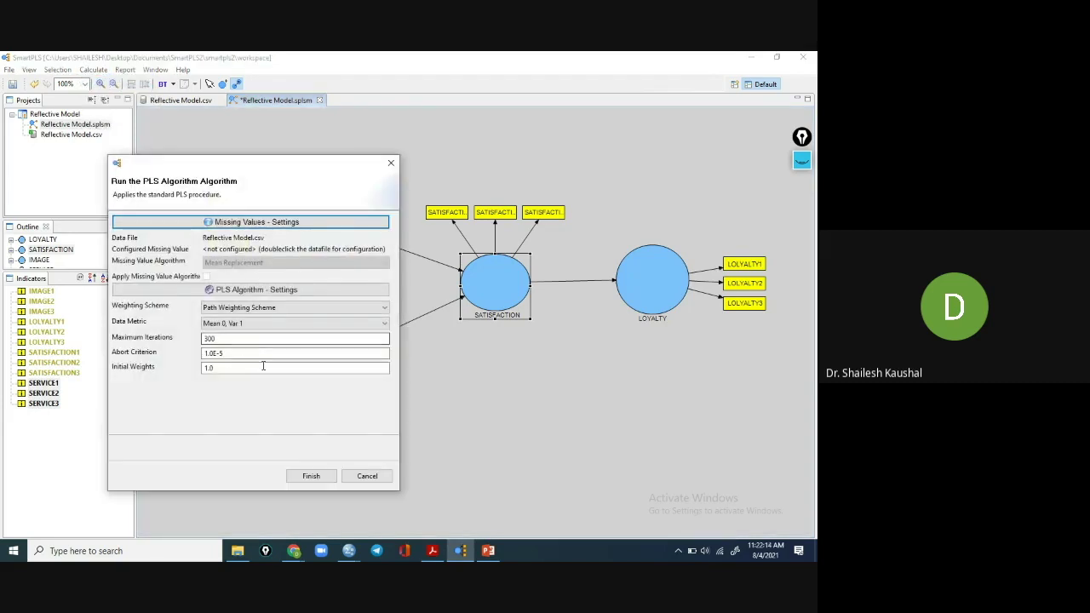
click(311, 477)
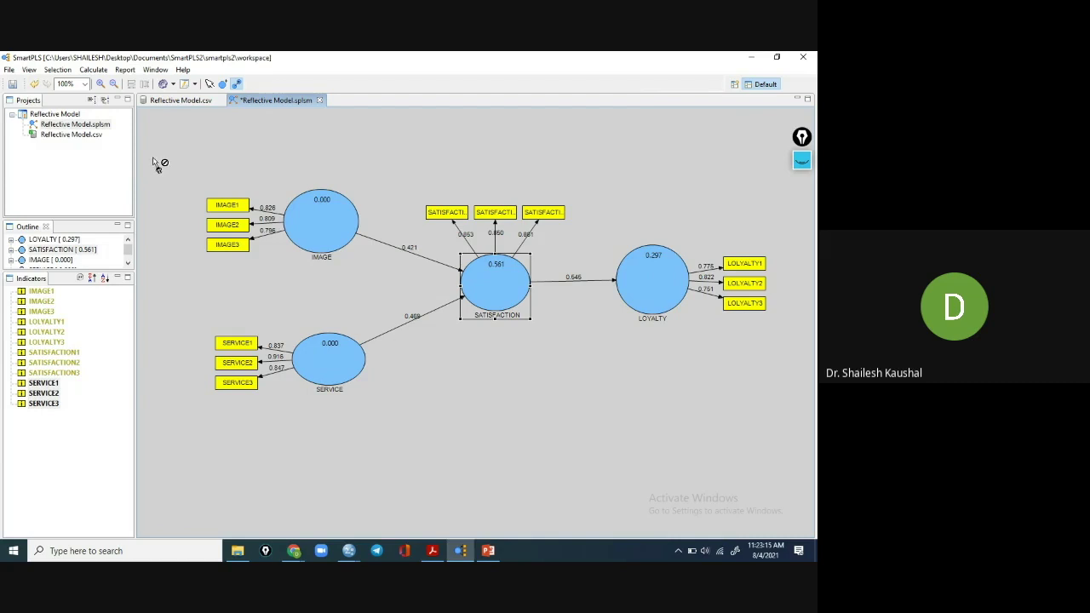
Generate the default report and review its index value results, from the latent variable index values to the path coefficients.
click(124, 71)
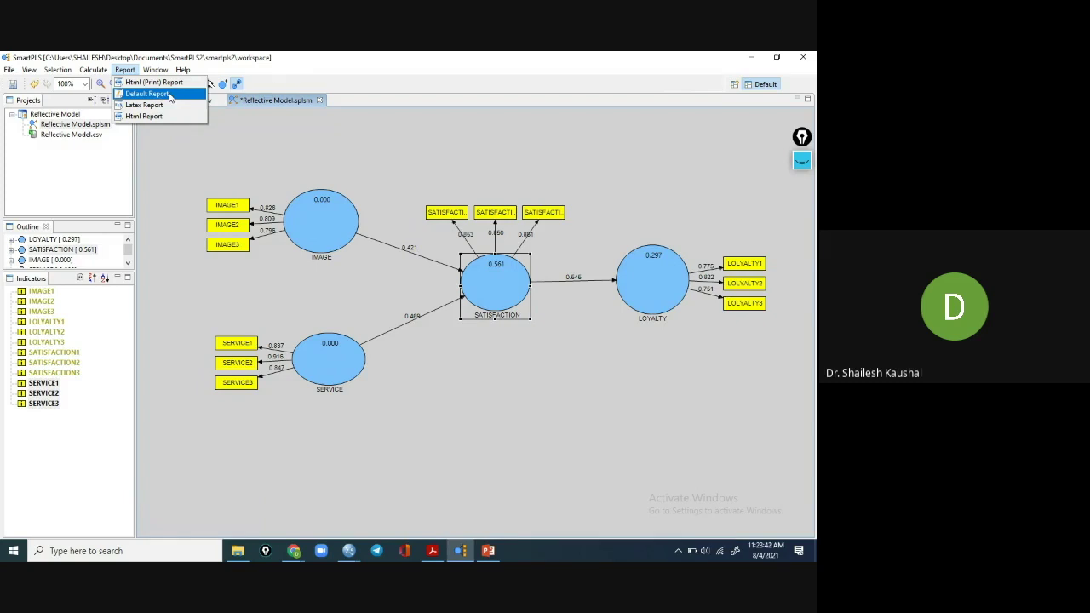
click(169, 96)
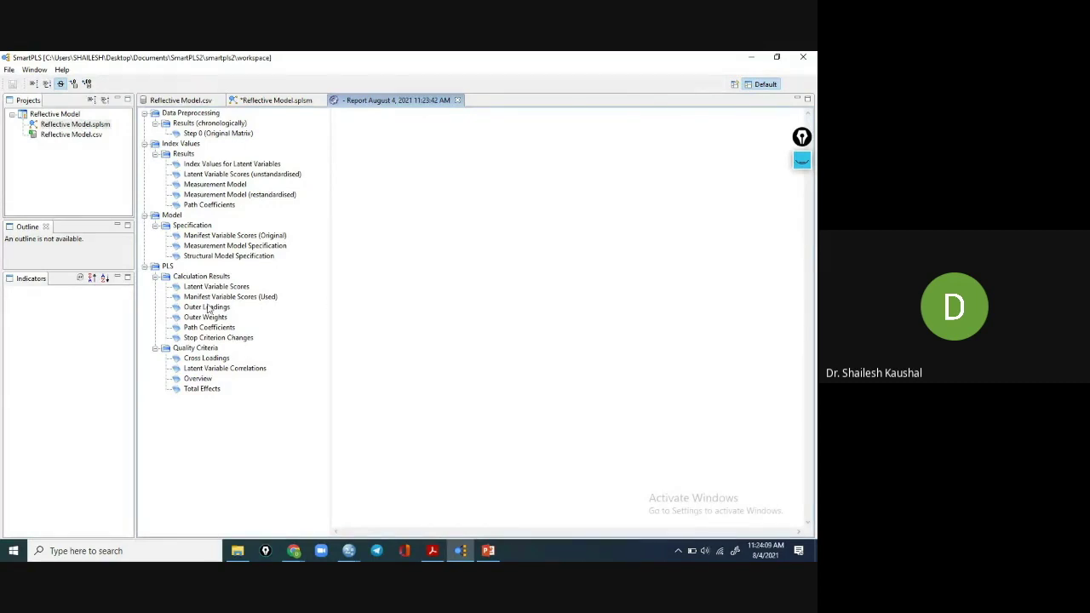
click(197, 167)
click(203, 174)
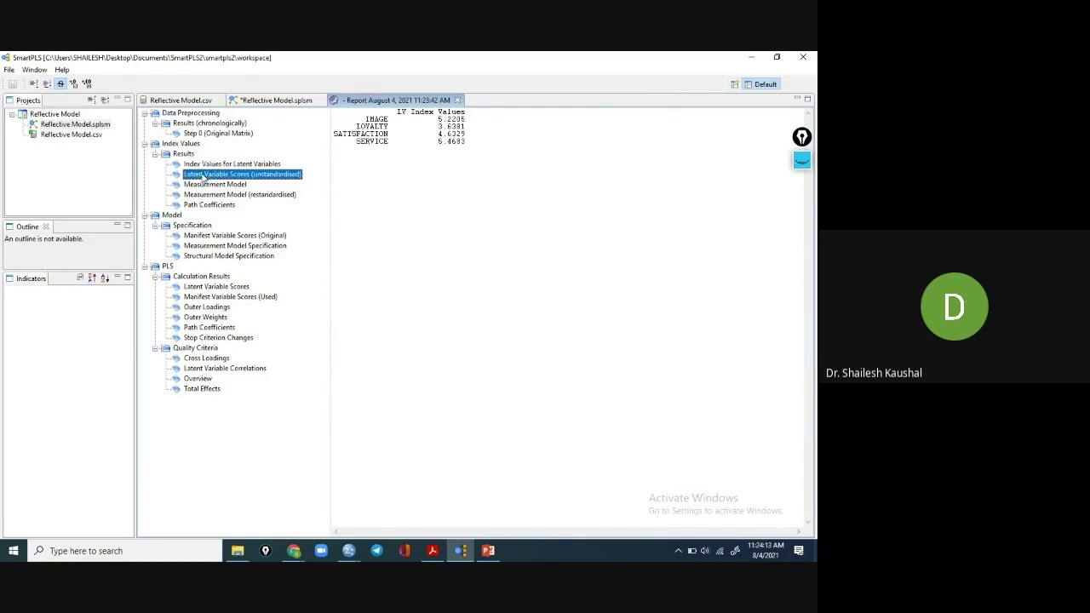
click(204, 184)
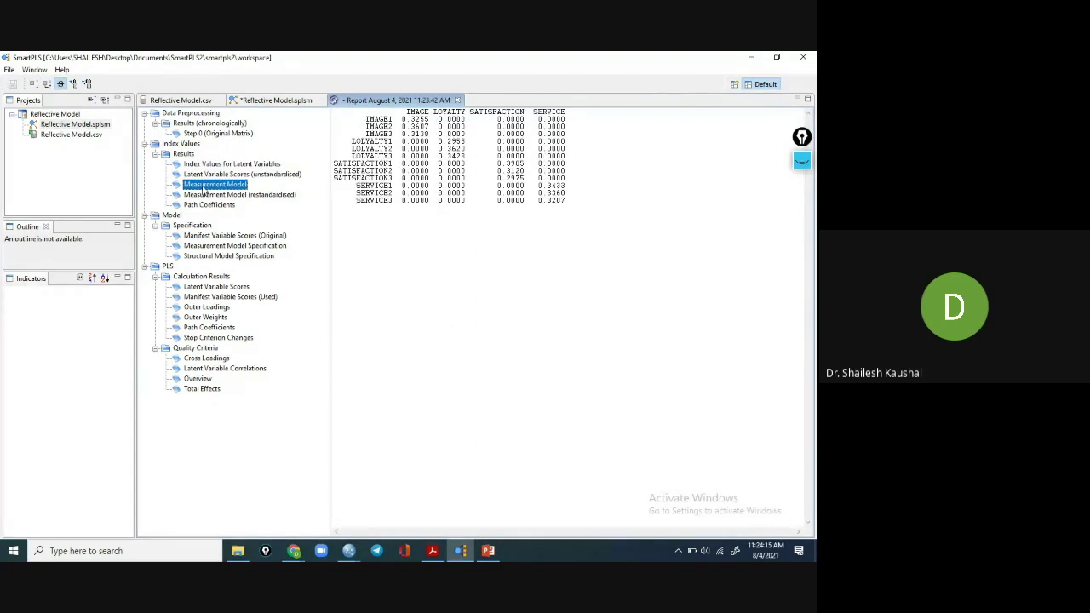
click(205, 195)
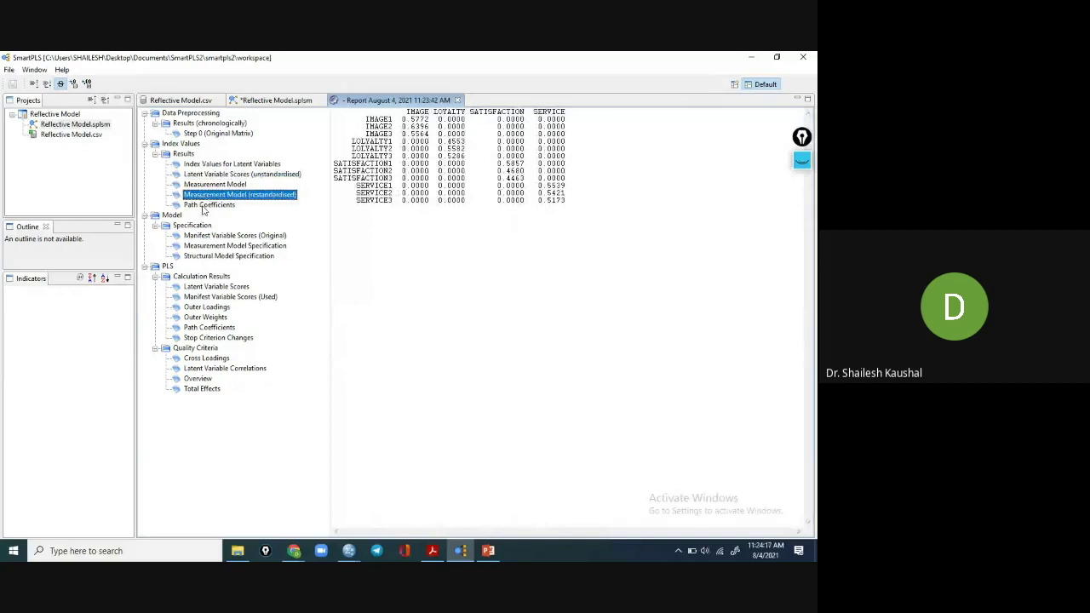
click(206, 205)
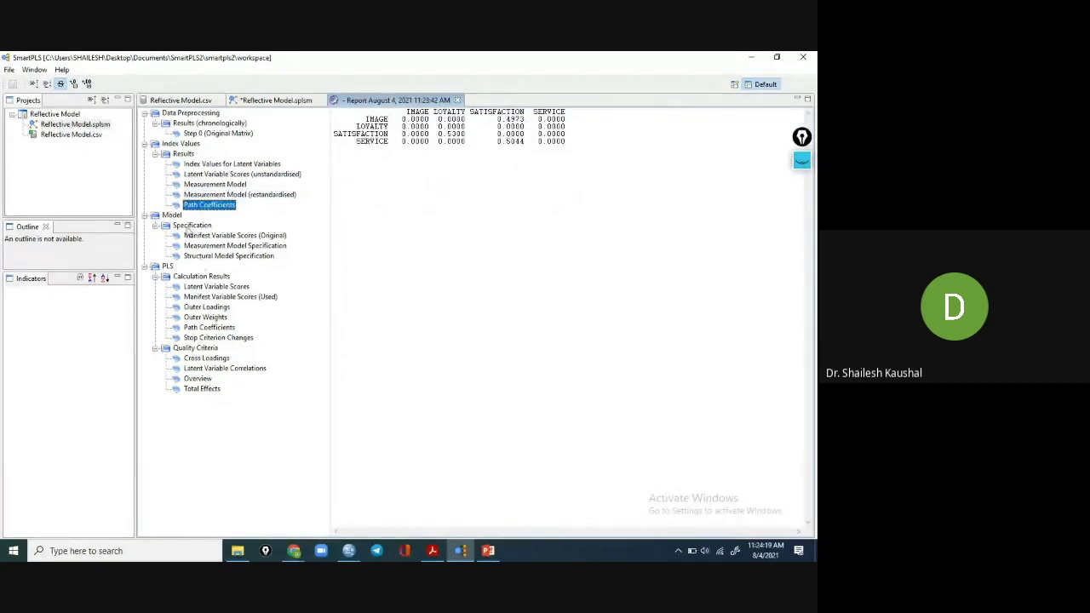
Examine the original manifest variable scores and the measurement model specification in the report.
click(191, 226)
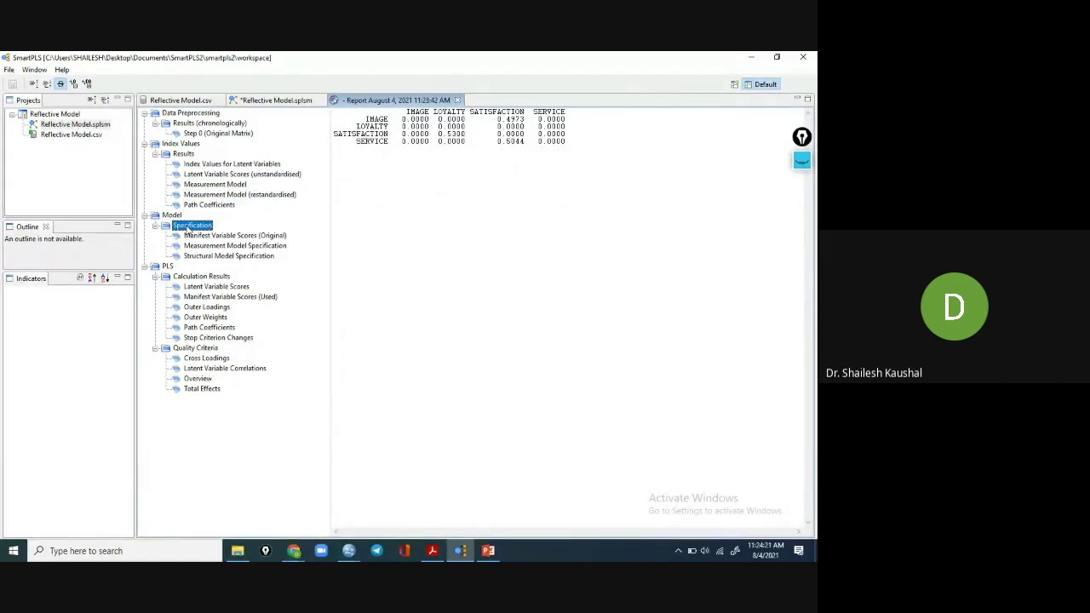
click(198, 237)
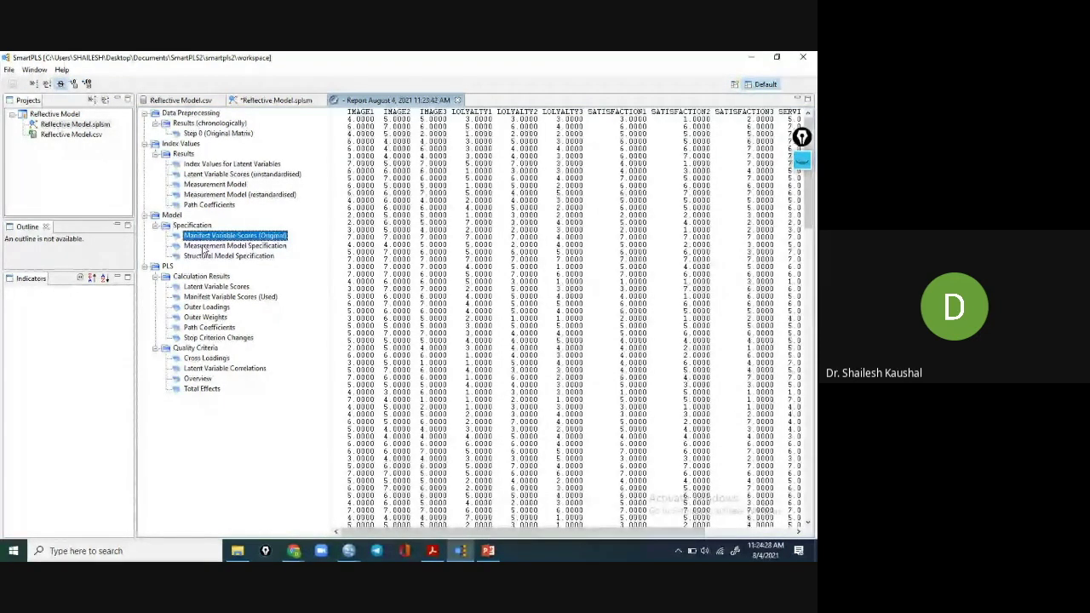
click(205, 246)
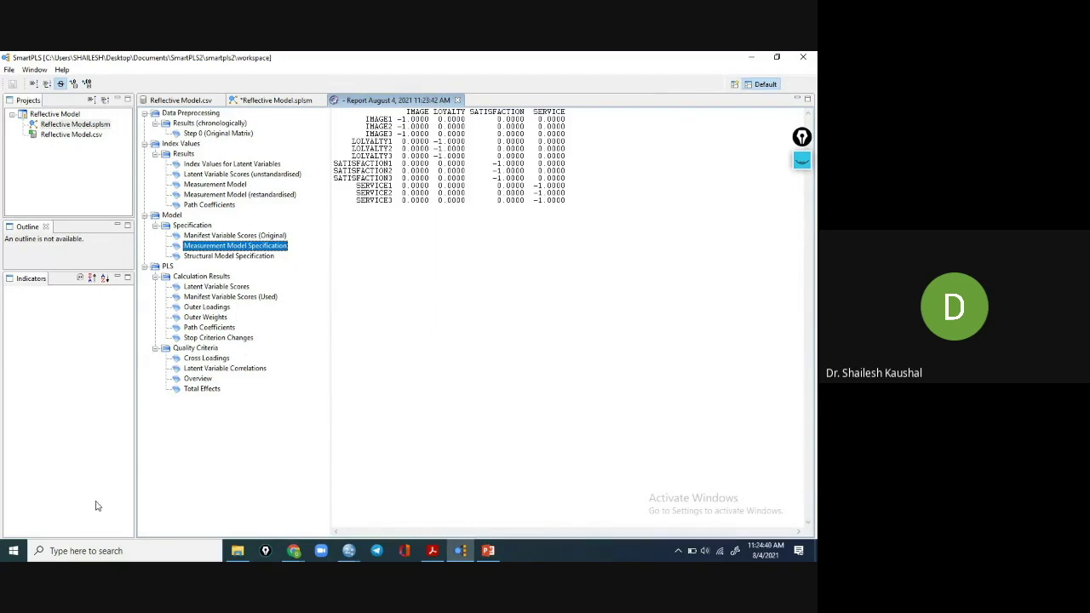
Switch to Google Meet to read the in-call messages, and return to the path model diagram in SmartPLS.
mouse_move(296, 549)
click(273, 507)
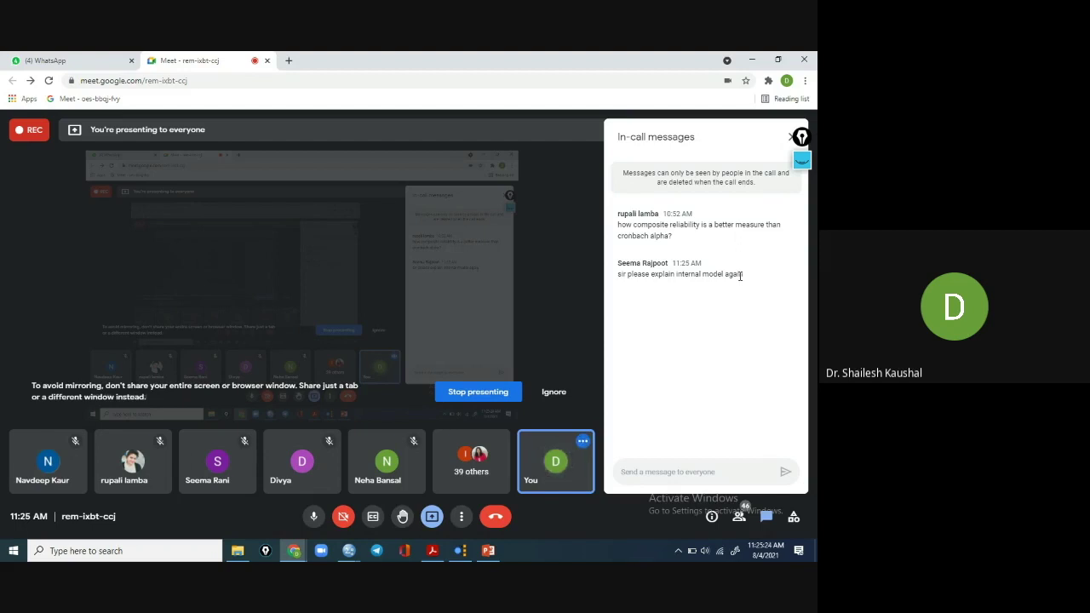
click(459, 551)
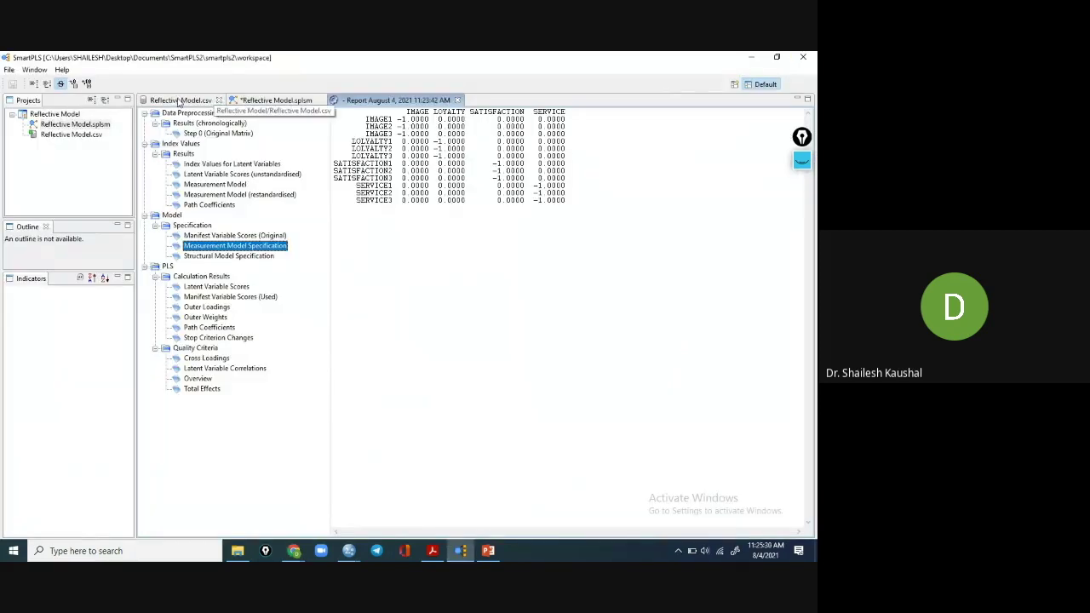
click(271, 101)
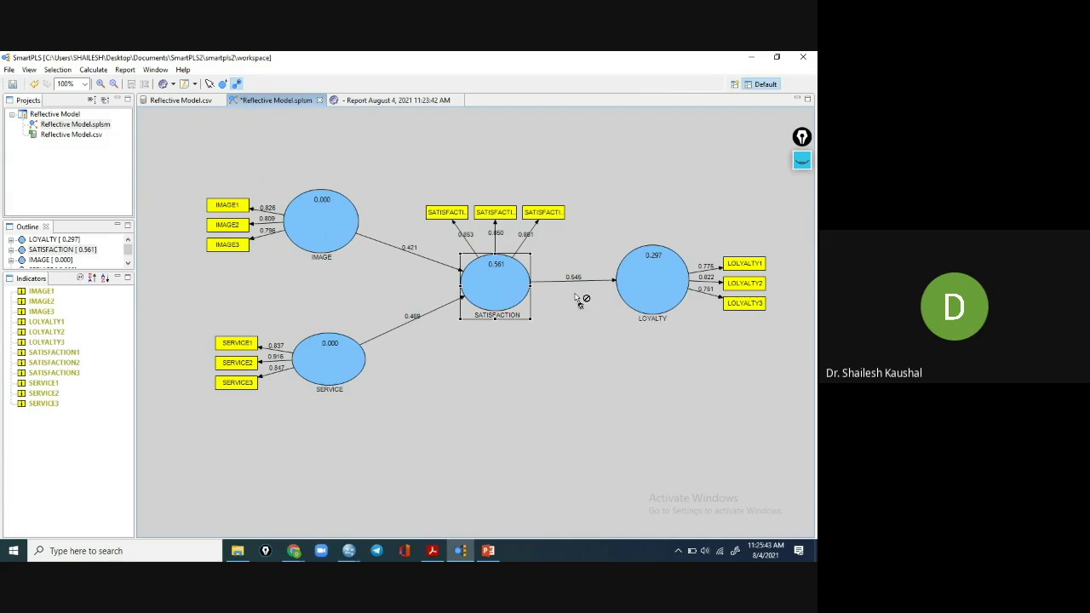
Outline the SATISFACTION part of the model with the annotation pen and tick its incoming paths from IMAGE and SERVICE.
click(802, 138)
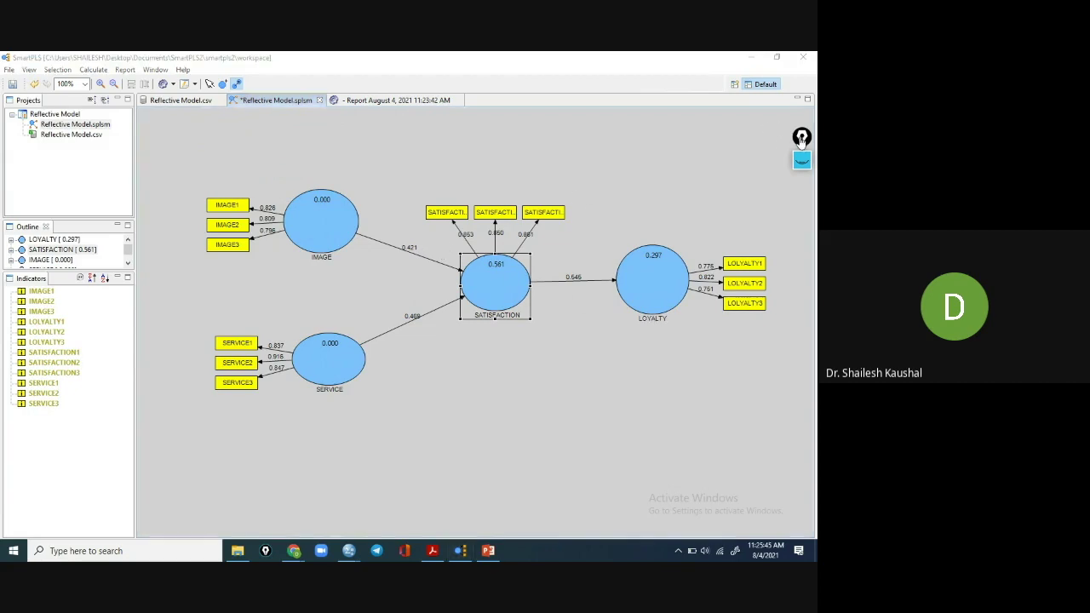
mouse_move(802, 195)
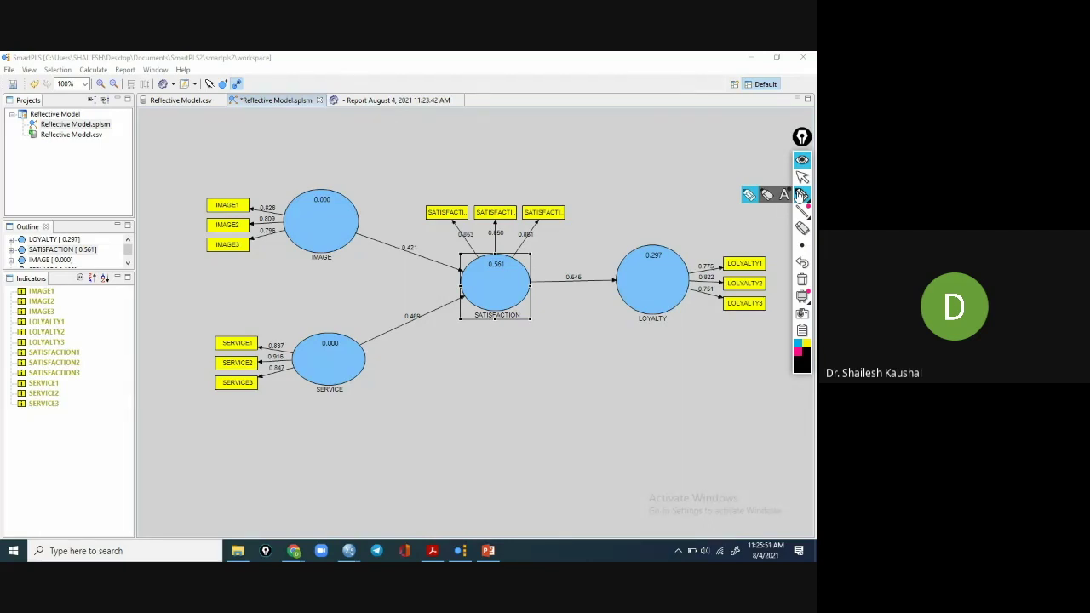
click(802, 195)
drag(380, 174, 402, 377)
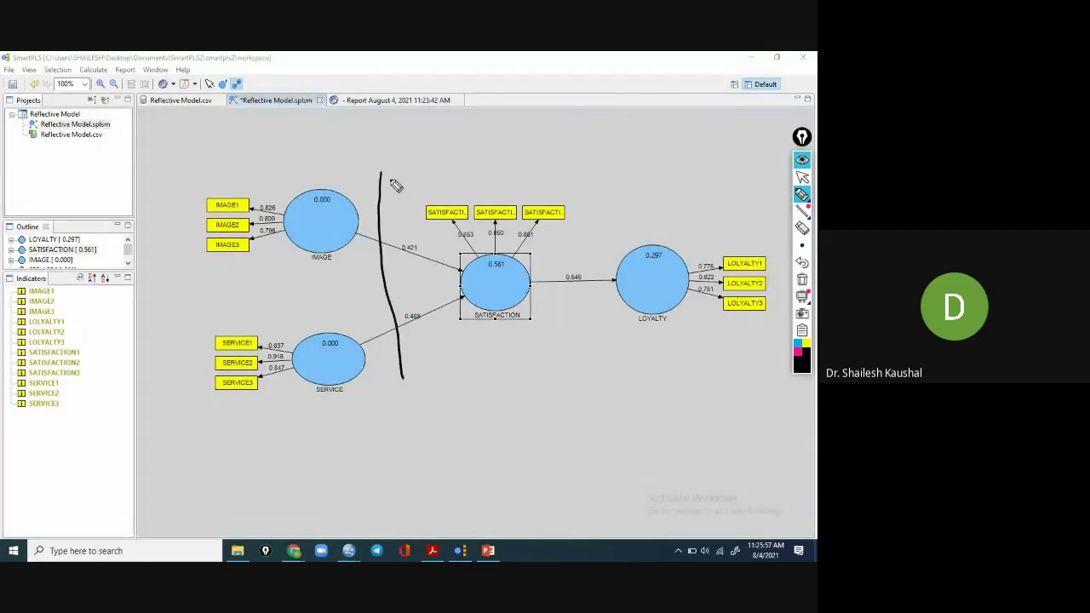
mouse_move(394, 174)
mouse_down()
mouse_move(562, 174)
mouse_move(577, 207)
mouse_move(584, 361)
mouse_move(405, 368)
mouse_up()
mouse_move(409, 259)
mouse_down()
mouse_move(416, 266)
mouse_move(440, 239)
mouse_up()
drag(425, 321, 460, 310)
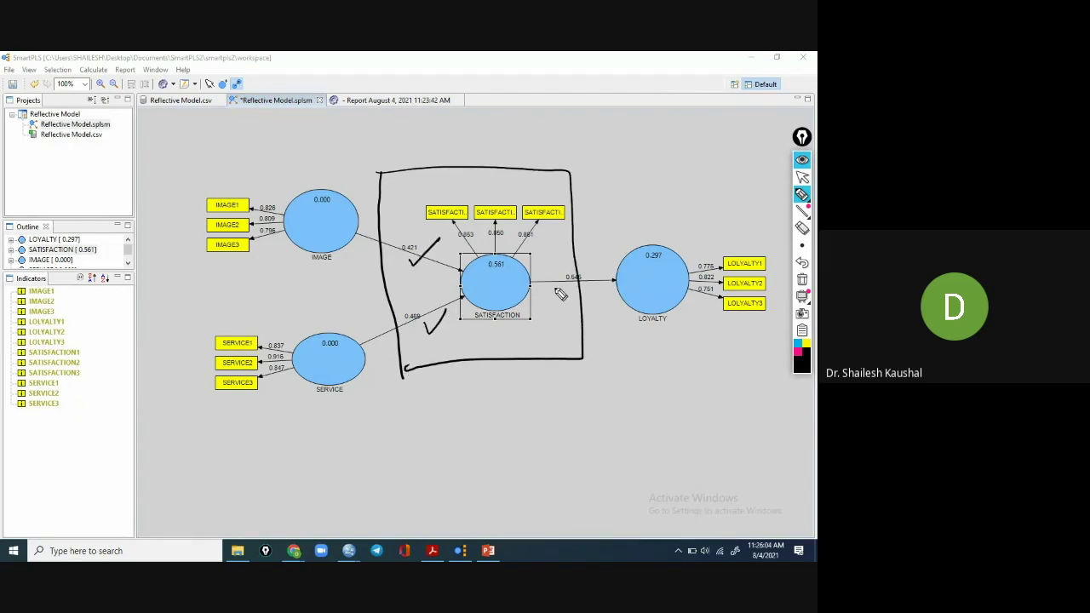
Tick the path from SATISFACTION to LOYALTY and handwrite the underlined label "Inner model" above the outlined area.
click(475, 273)
drag(545, 290, 567, 275)
mouse_move(481, 144)
mouse_down()
mouse_move(599, 138)
mouse_move(613, 148)
mouse_up()
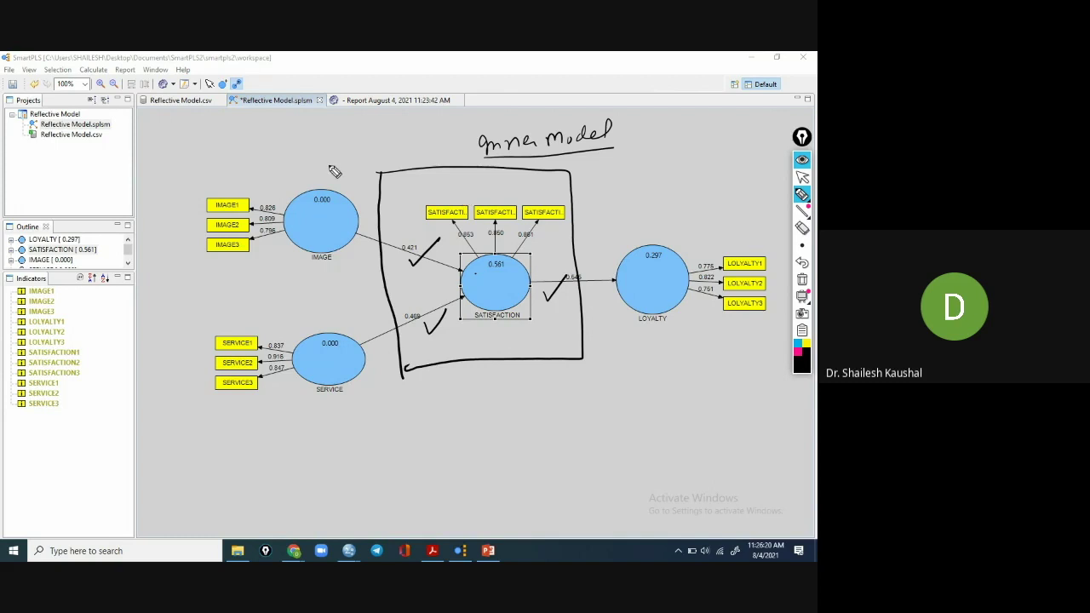
Outline the IMAGE and SERVICE constructs with the label "Outer model" and handwrite an underlined "Reflective measure model" below the diagram.
mouse_move(354, 155)
mouse_down()
mouse_move(366, 385)
mouse_move(344, 418)
mouse_move(184, 419)
mouse_move(162, 299)
mouse_move(182, 176)
mouse_move(368, 155)
mouse_move(356, 162)
mouse_up()
mouse_move(223, 140)
mouse_down()
mouse_move(317, 128)
mouse_move(324, 136)
mouse_up()
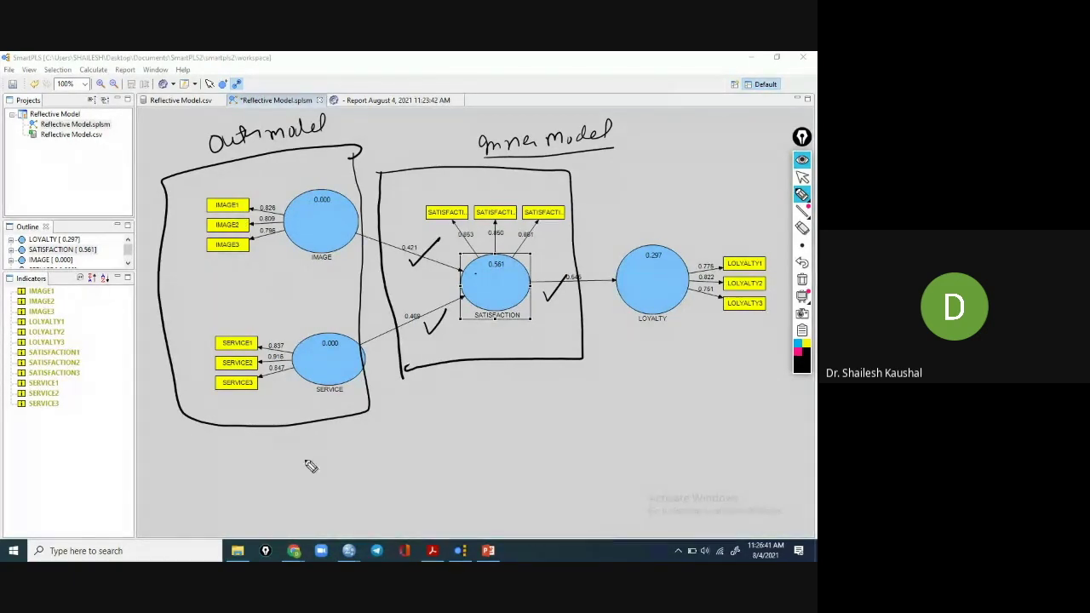
mouse_move(326, 438)
mouse_down()
mouse_move(349, 455)
mouse_move(416, 417)
mouse_move(463, 418)
mouse_move(452, 426)
mouse_move(514, 407)
mouse_move(577, 406)
mouse_up()
drag(586, 405, 610, 390)
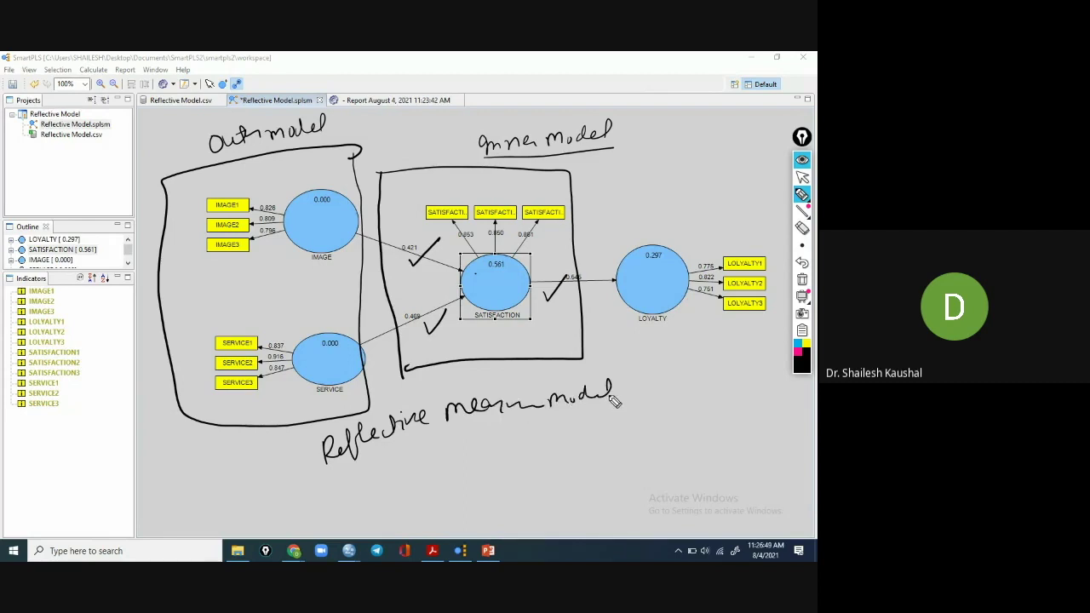
drag(321, 478, 607, 418)
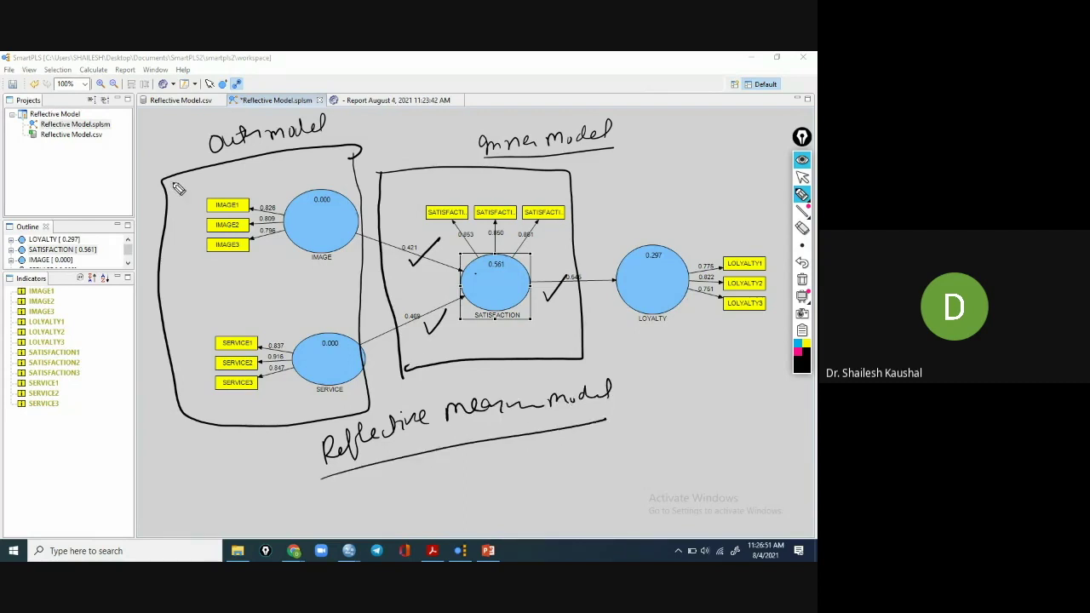
Clear all pen annotations from the diagram and switch the annotation tool back to the pointer.
drag(149, 159, 179, 147)
click(802, 281)
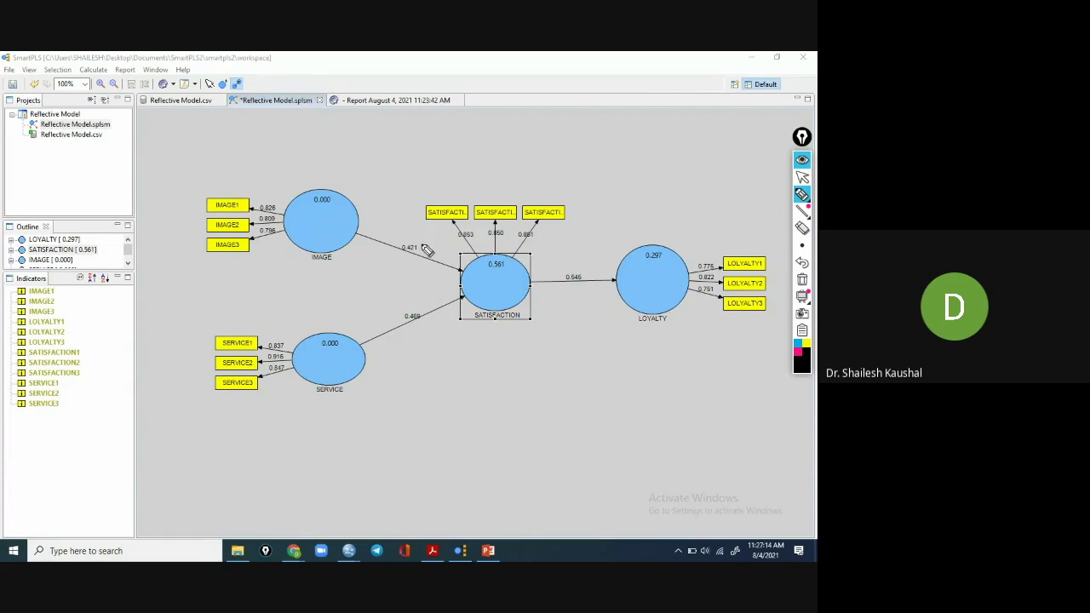
click(802, 176)
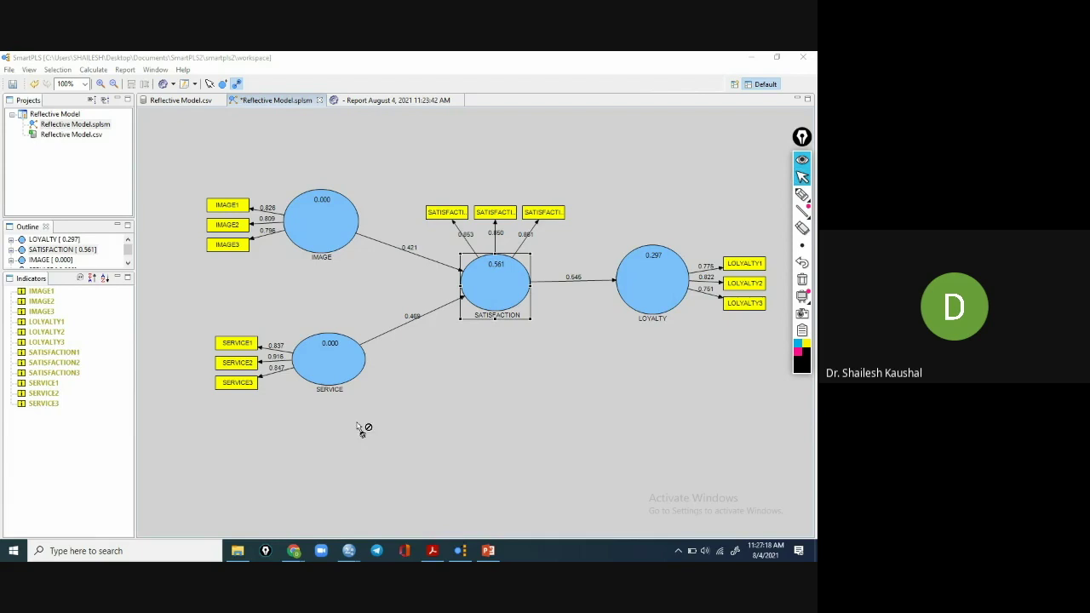
click(800, 177)
Check the Google Meet in-call messages again and go back to the SmartPLS path model.
mouse_move(297, 552)
click(234, 494)
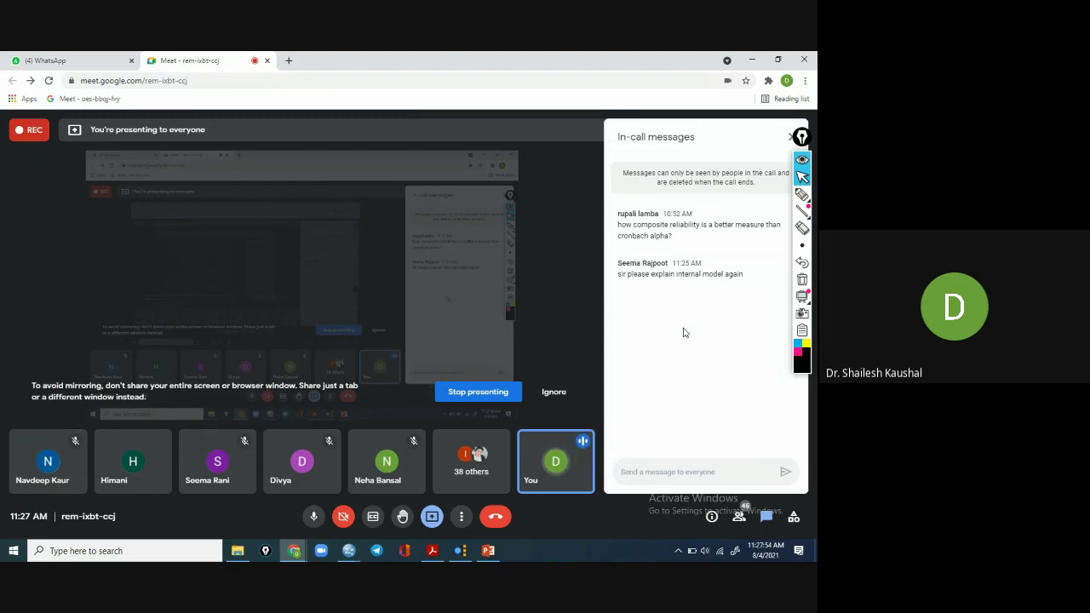
click(459, 551)
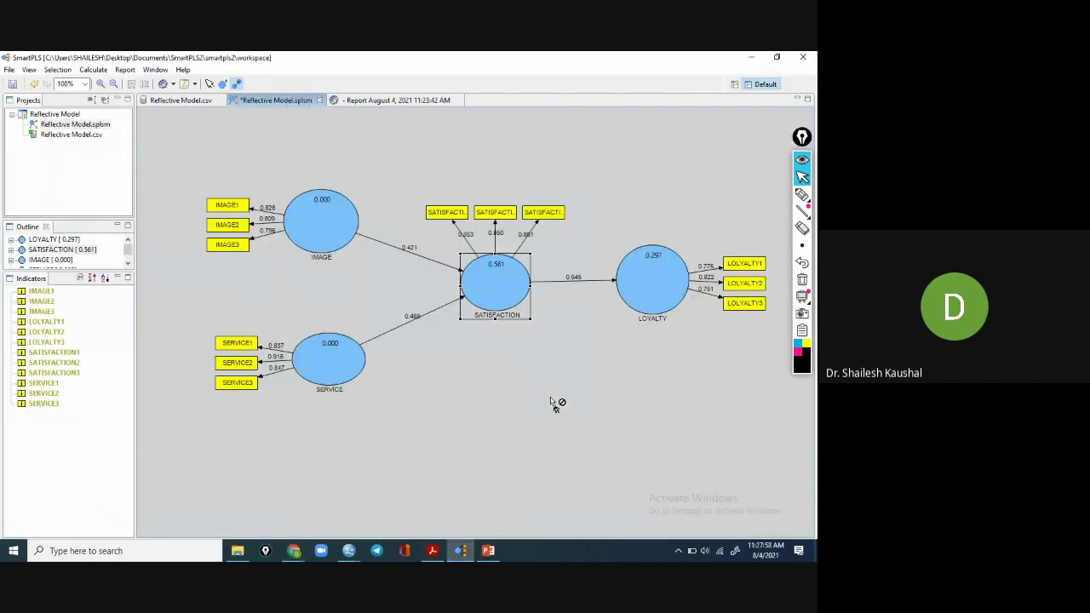
Outline the IMAGE and SERVICE constructs with the pen and handwrite the underlined label "Exogen Reflective mea" above the outlined area.
click(803, 194)
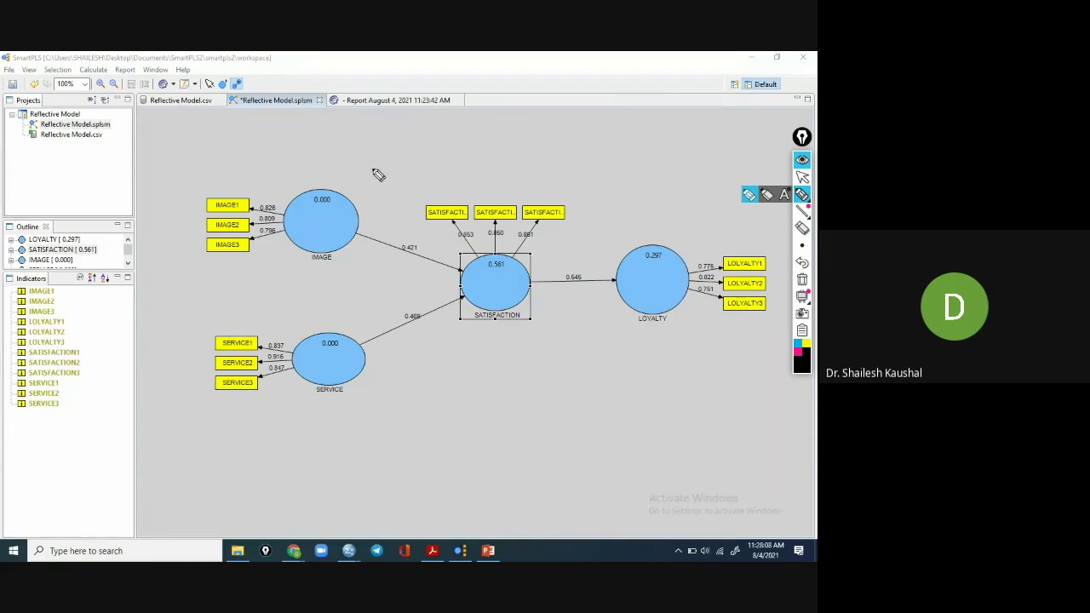
mouse_move(373, 162)
mouse_down()
mouse_move(387, 392)
mouse_move(278, 439)
mouse_move(168, 370)
mouse_move(154, 218)
mouse_move(310, 161)
mouse_move(379, 166)
mouse_up()
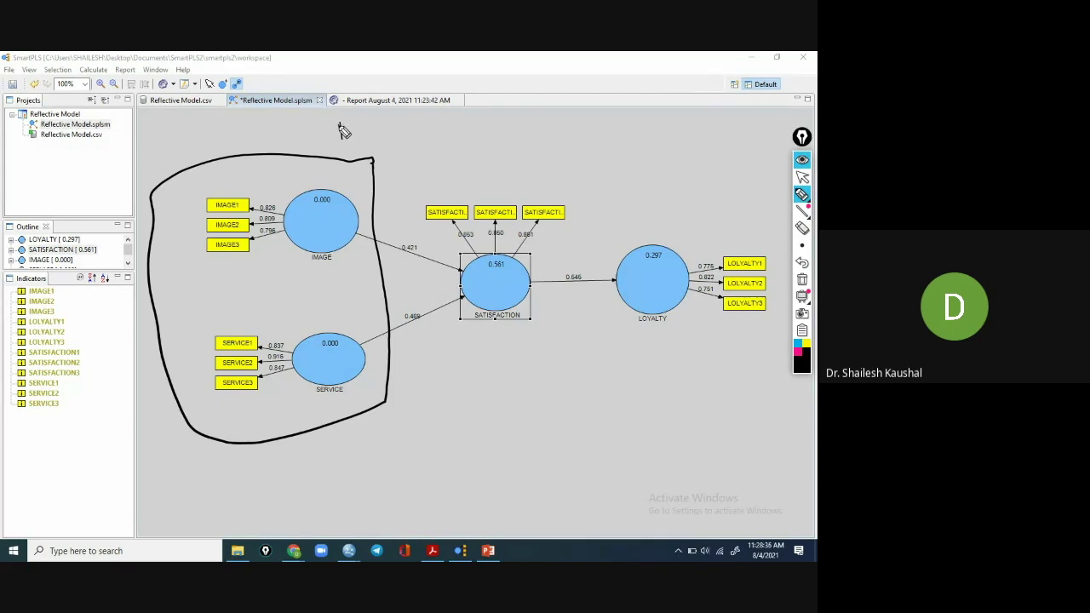
drag(351, 135, 432, 116)
mouse_move(387, 151)
mouse_down()
mouse_move(419, 152)
mouse_move(467, 125)
mouse_up()
mouse_move(404, 184)
mouse_down()
mouse_move(444, 173)
mouse_move(480, 146)
mouse_up()
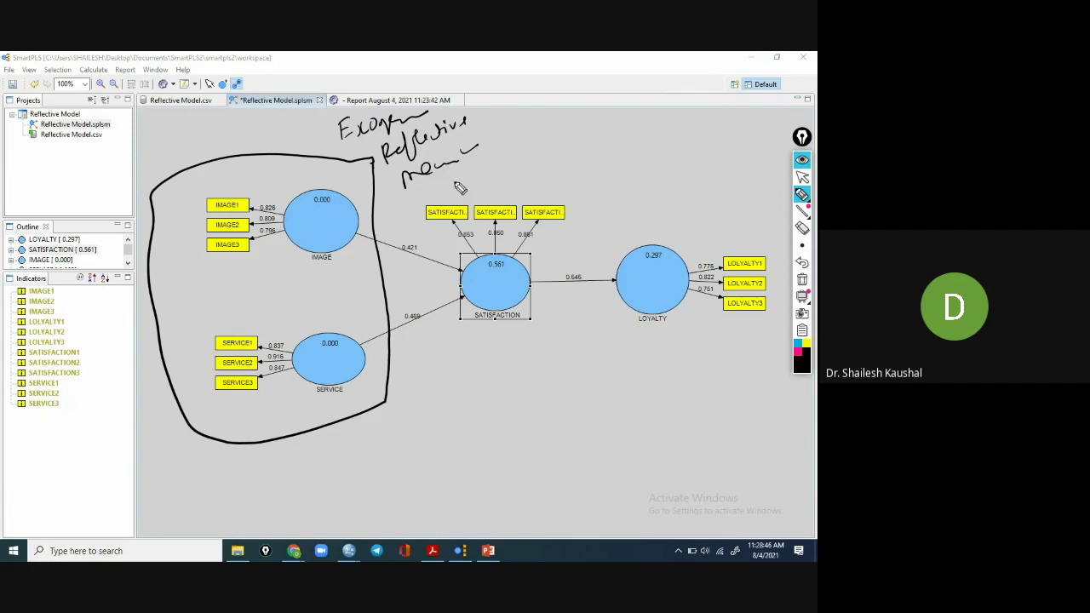
drag(344, 146, 430, 120)
drag(402, 189, 477, 164)
Sketch a second construct labelled Y2 with three indicator lines below LOYALTY, mark LOYALTY as Y1, and connect Y1 to Y2 with an arrow.
mouse_move(663, 364)
mouse_down()
mouse_move(619, 415)
mouse_move(651, 366)
mouse_up()
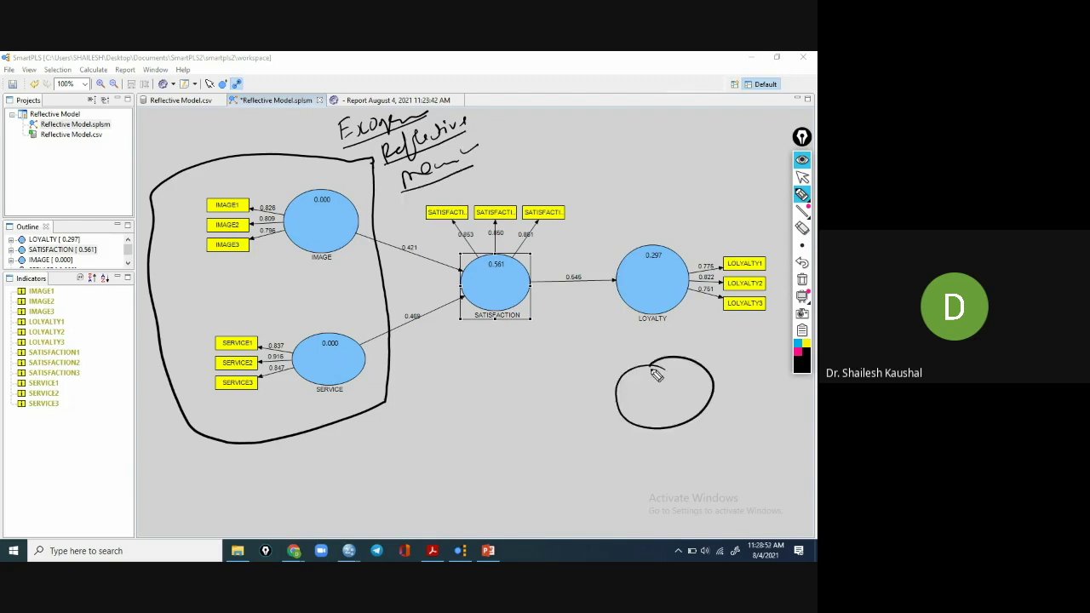
mouse_move(664, 314)
mouse_down()
mouse_move(670, 351)
mouse_move(677, 341)
mouse_up()
drag(640, 275, 655, 300)
mouse_move(652, 394)
mouse_down()
mouse_move(655, 408)
mouse_move(680, 411)
mouse_up()
mouse_move(715, 376)
mouse_down()
mouse_move(751, 368)
mouse_move(764, 407)
mouse_move(748, 423)
mouse_up()
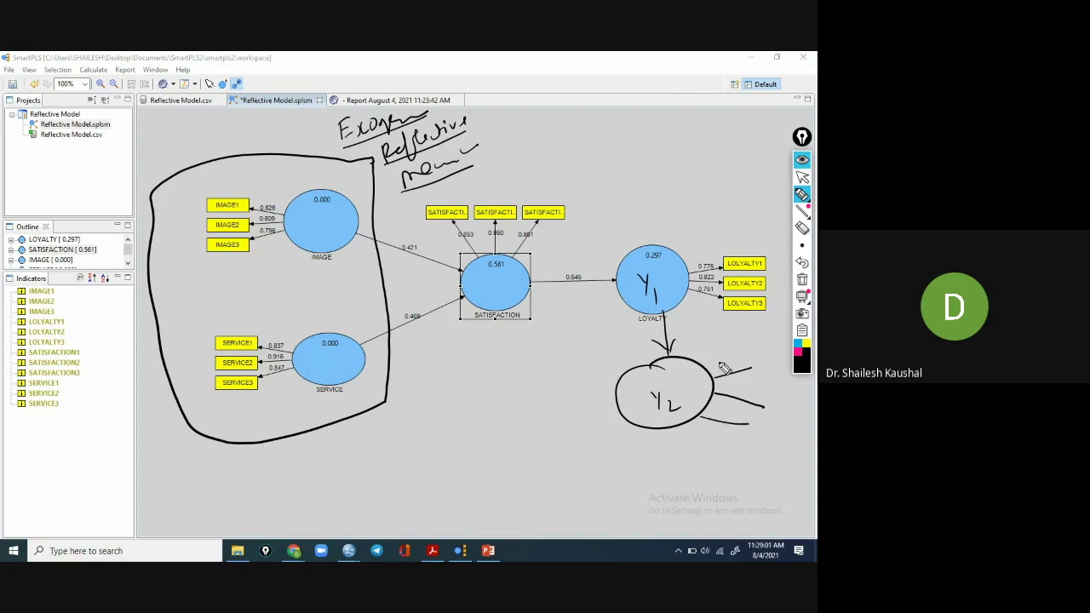
Outline the Y1 and Y2 constructs together and handwrite the underlined label "Endog Reflect mea mod" above them.
mouse_move(625, 188)
mouse_down()
mouse_move(576, 309)
mouse_move(594, 445)
mouse_move(691, 191)
mouse_move(757, 202)
mouse_move(758, 428)
mouse_move(610, 436)
mouse_up()
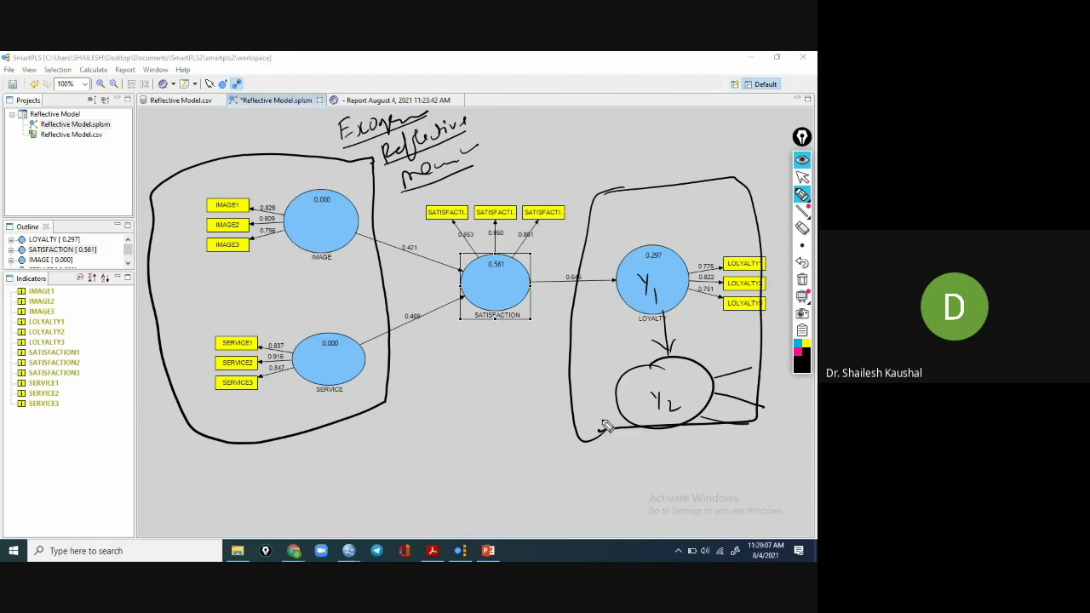
mouse_move(621, 135)
mouse_down()
mouse_move(628, 155)
mouse_move(693, 135)
mouse_up()
mouse_move(632, 167)
mouse_down()
mouse_move(655, 179)
mouse_move(712, 149)
mouse_move(687, 181)
mouse_move(750, 166)
mouse_up()
mouse_move(698, 203)
mouse_down()
mouse_move(763, 180)
mouse_move(730, 211)
mouse_up()
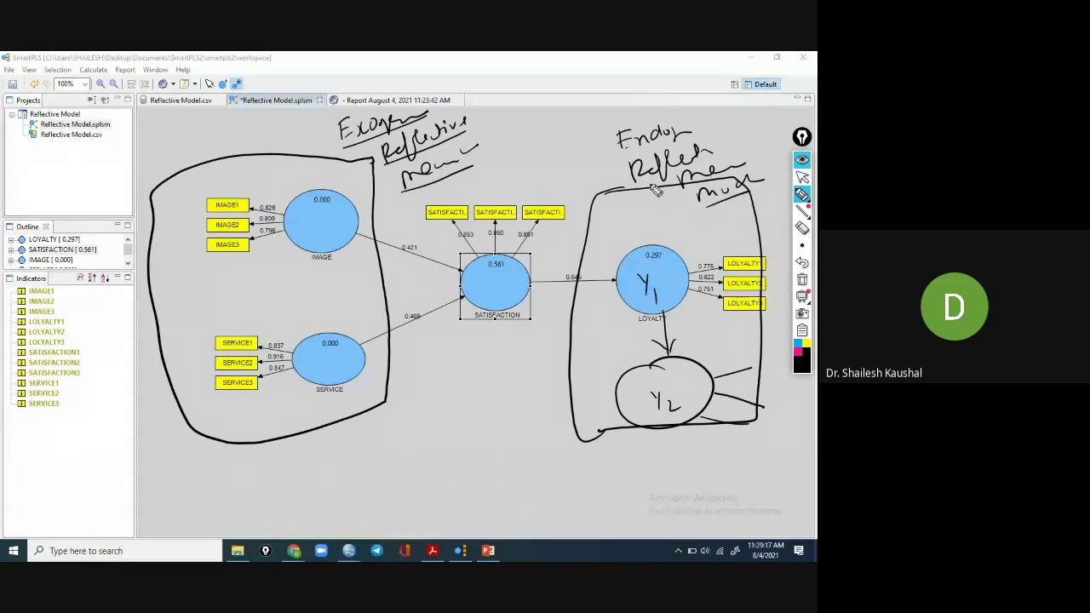
drag(633, 196, 712, 169)
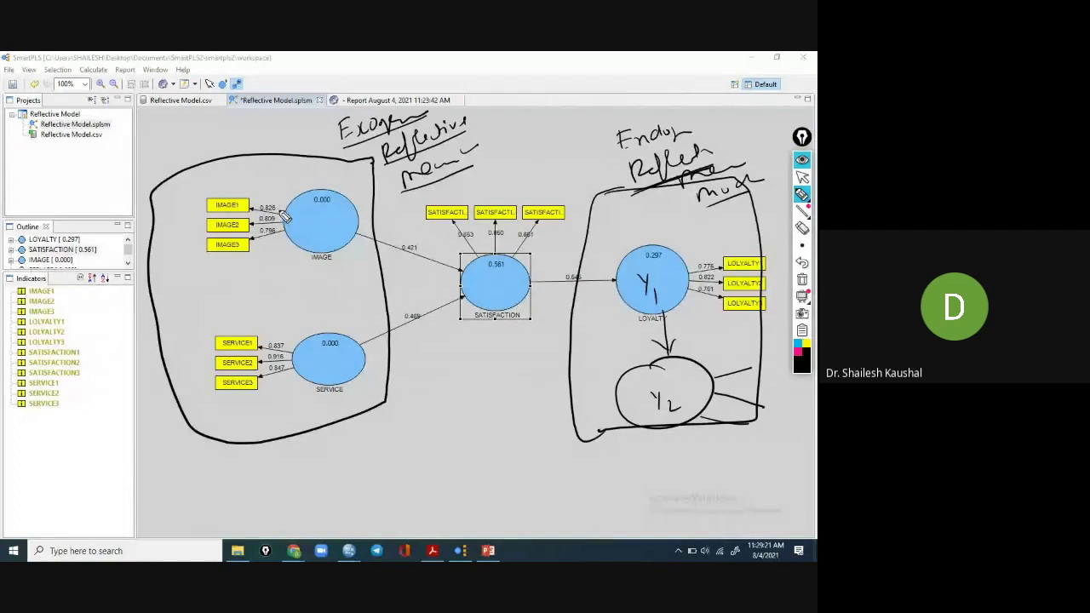
Draw arrows from the three IMAGE indicators to IMAGE, tick the "Exogen" label, and replace its crossed-out "Reflective" with an underlined "Format".
mouse_move(237, 202)
mouse_down()
mouse_move(260, 184)
mouse_move(297, 180)
mouse_move(301, 190)
mouse_up()
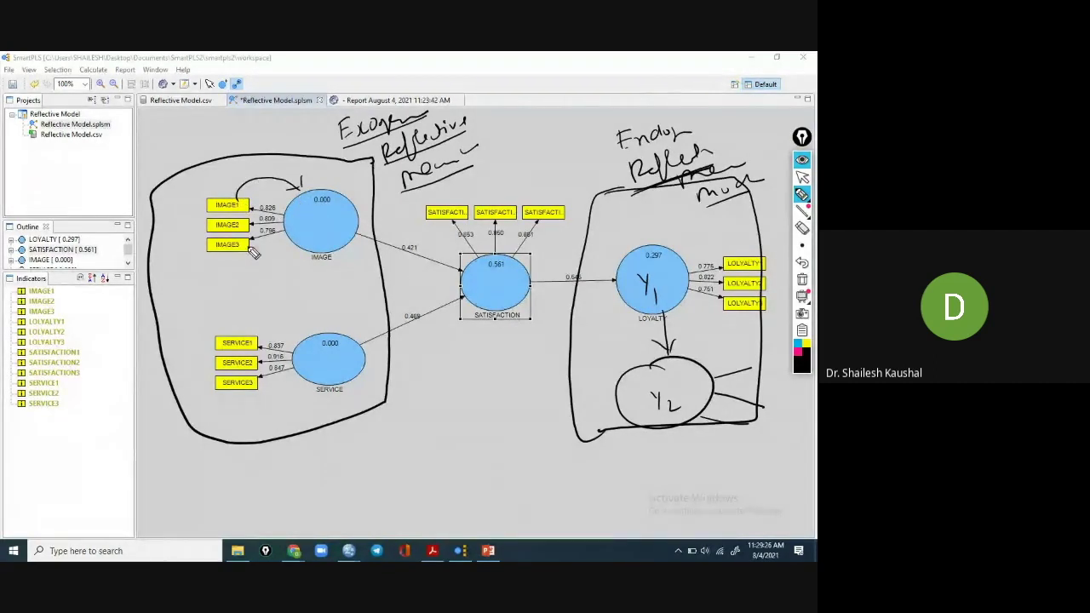
drag(243, 228, 291, 211)
drag(245, 255, 288, 238)
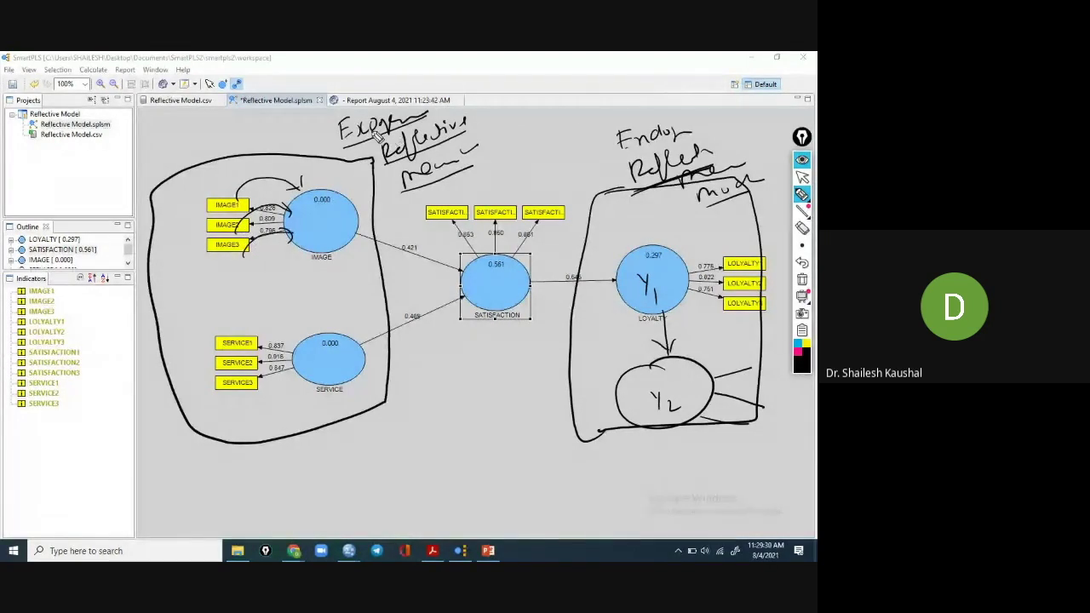
drag(312, 135, 339, 125)
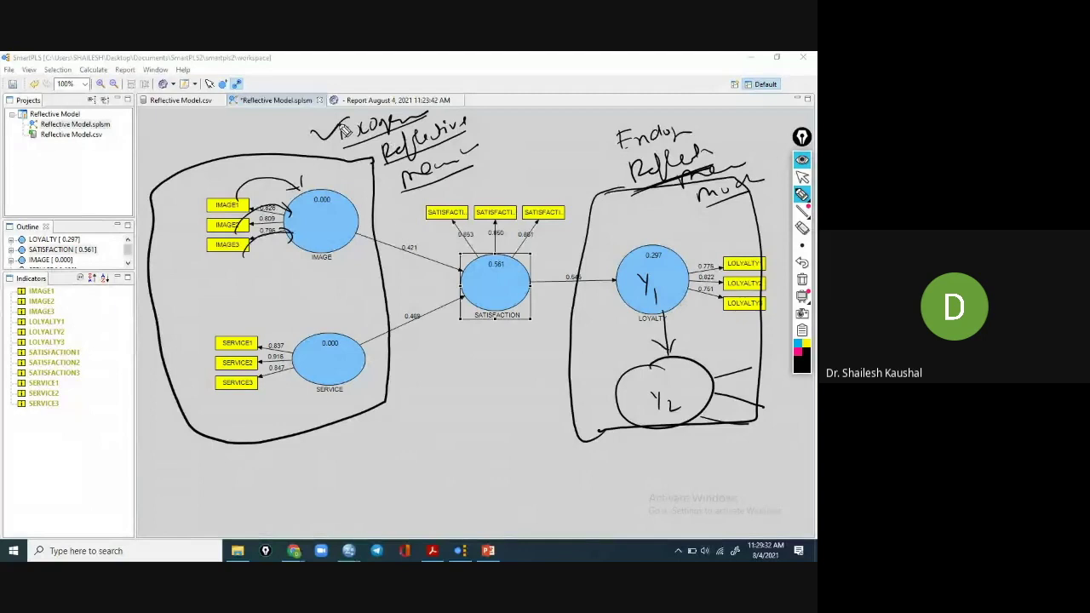
mouse_move(389, 154)
mouse_down()
mouse_move(460, 119)
mouse_move(392, 162)
mouse_move(451, 127)
mouse_move(528, 134)
mouse_move(572, 110)
mouse_up()
drag(467, 178, 537, 145)
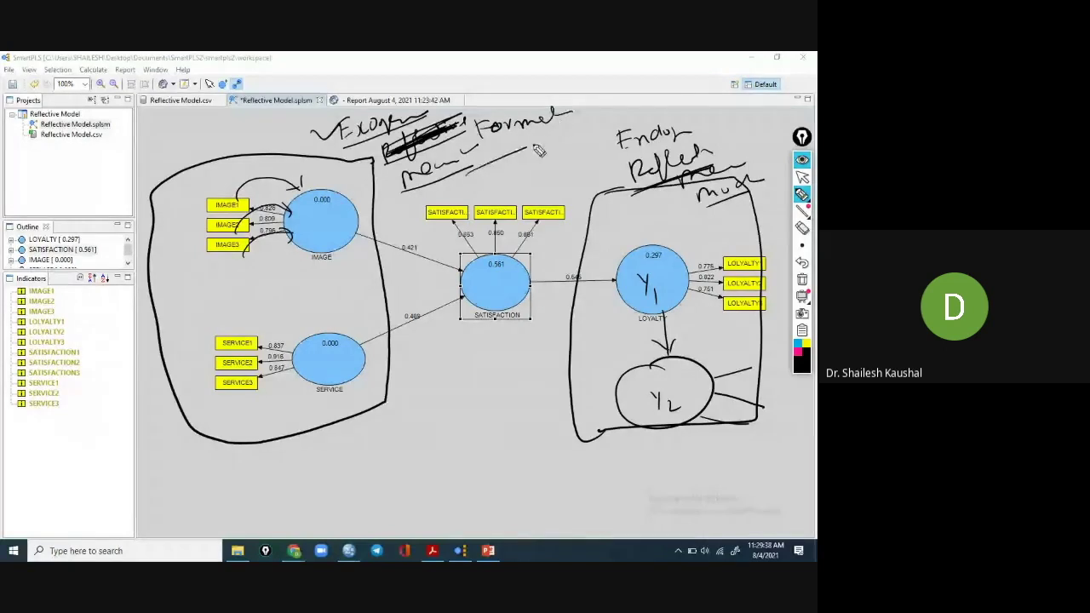
Erase all handwritten marks from the path model and return the annotation tool to the pointer.
click(802, 281)
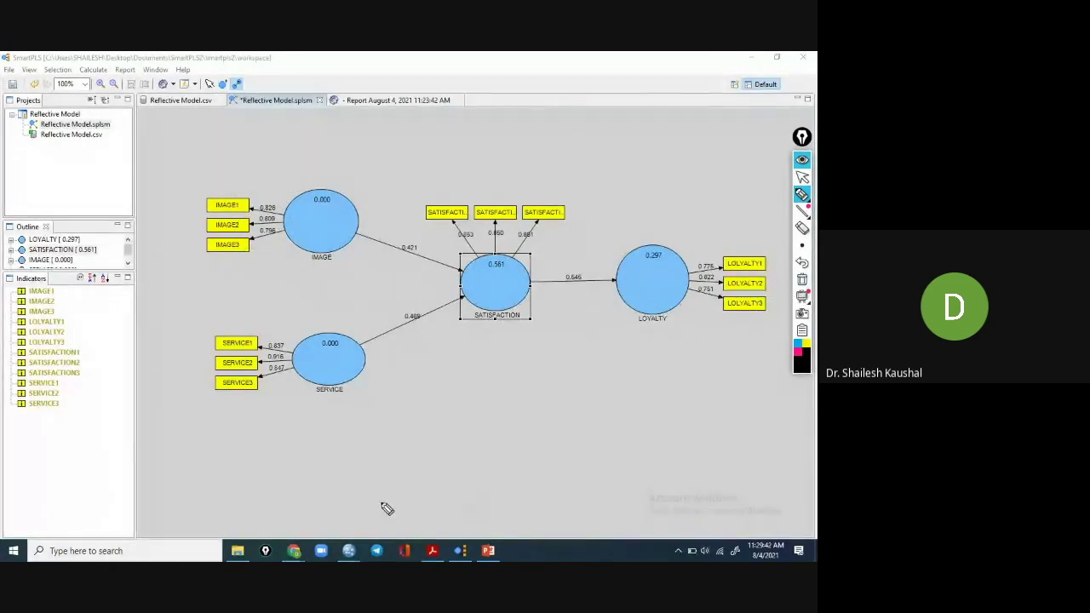
click(801, 177)
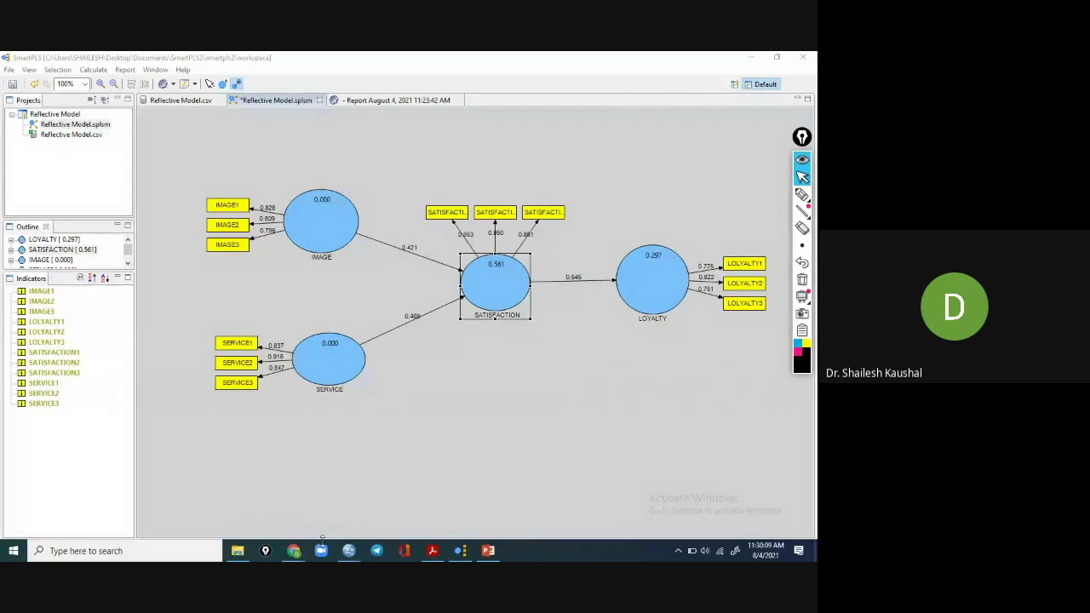
click(803, 177)
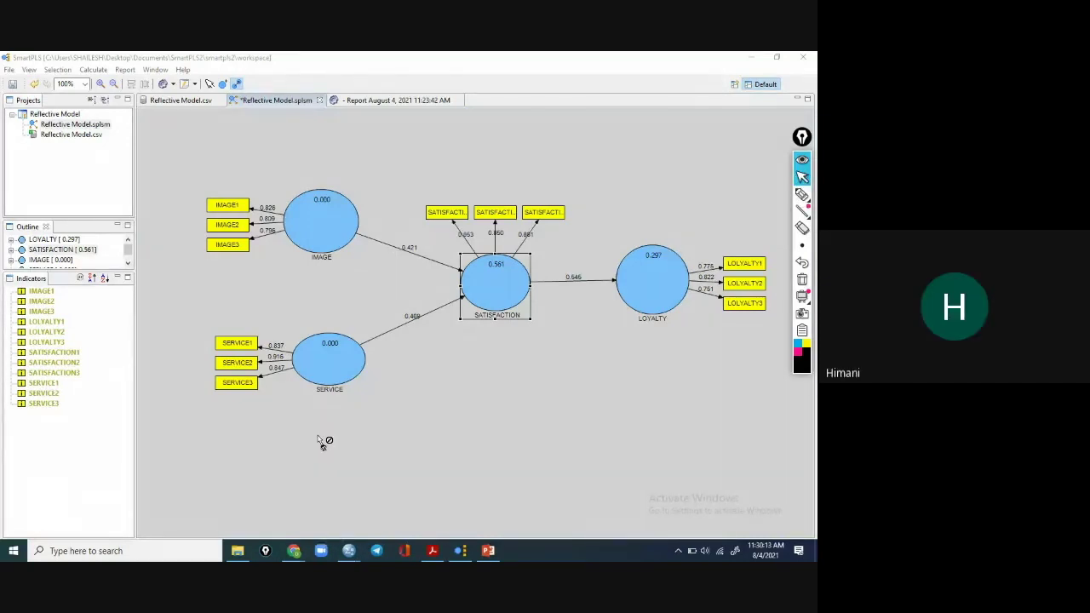